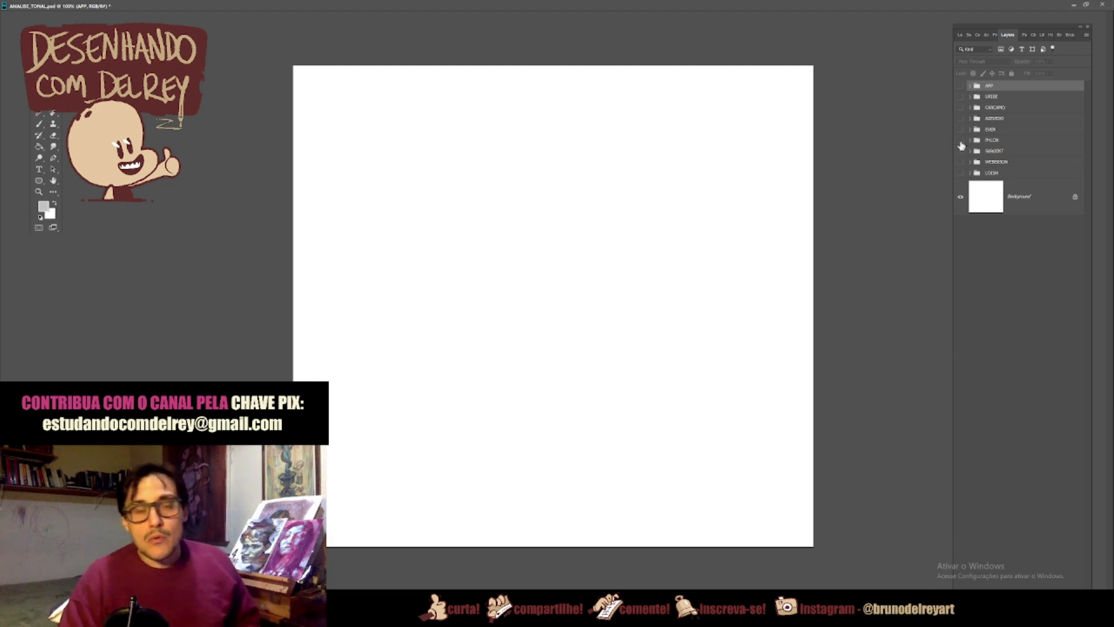
# Step: Show and expand the URIBE layer group, and hide its second painting, the man in the open-collared shirt
pyautogui.click(960, 97)
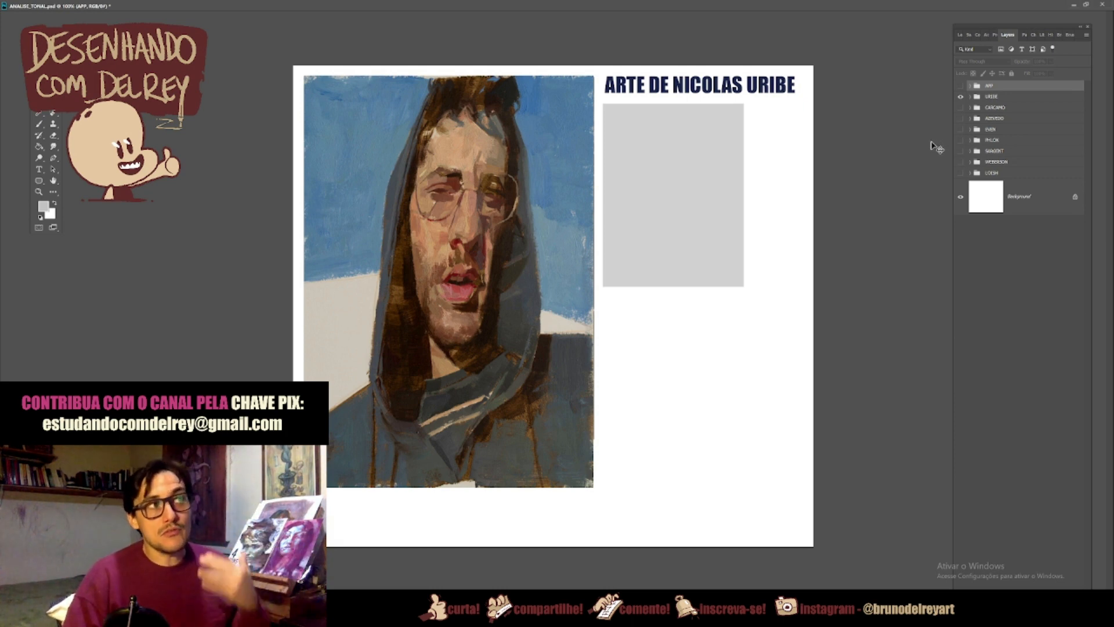
pyautogui.click(971, 97)
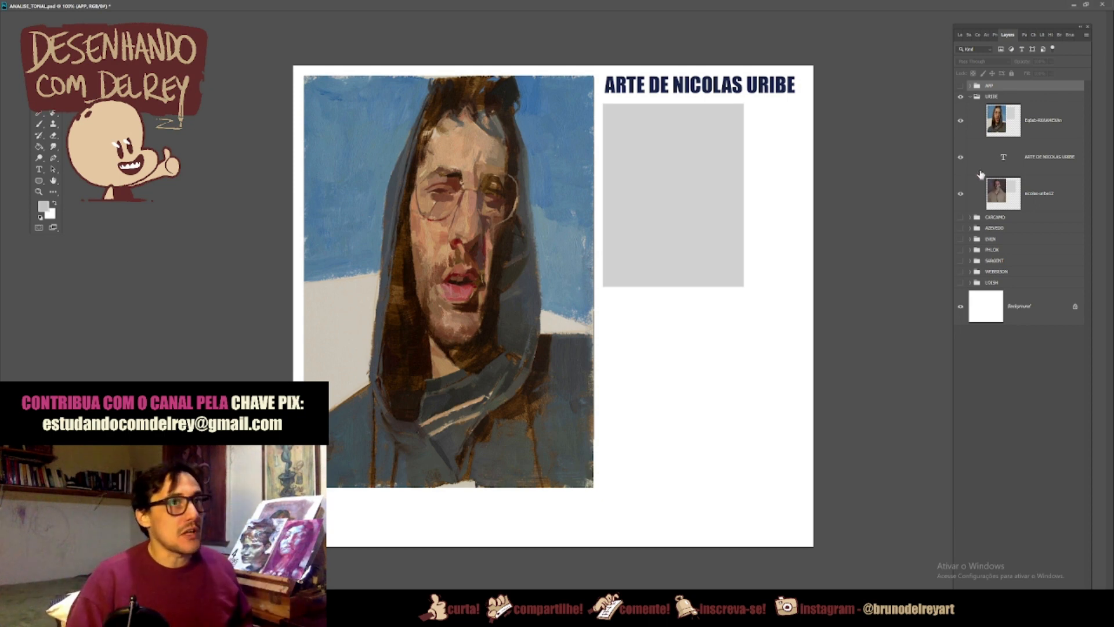
pyautogui.click(961, 194)
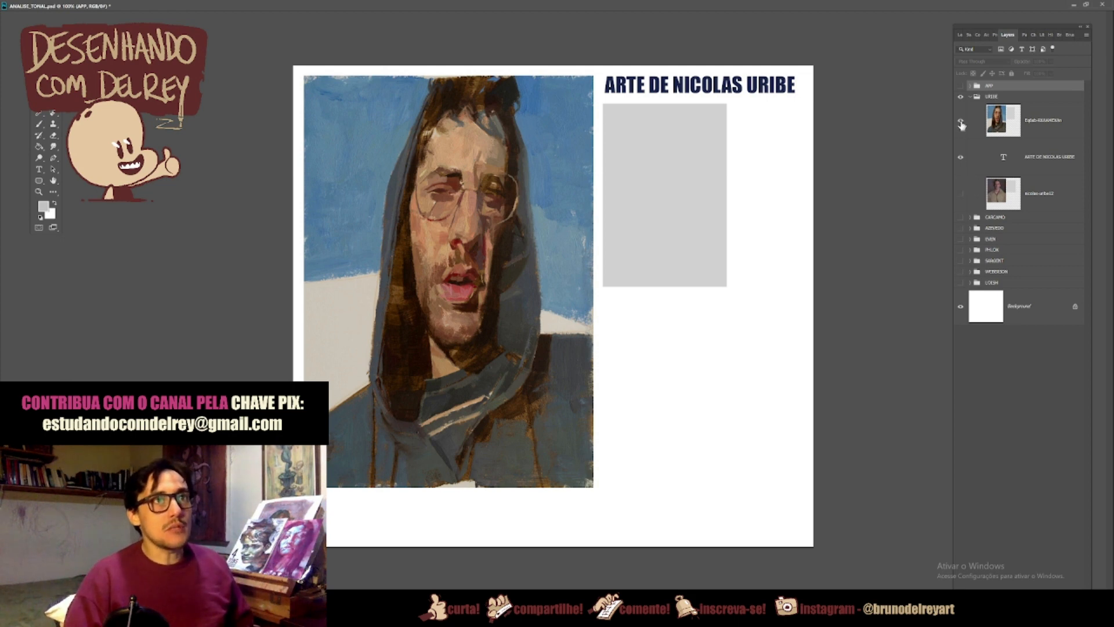
# Step: Compare the two Uribe portraits by alternating their layers' visibility, ending with only the hooded portrait shown
pyautogui.click(961, 123)
pyautogui.click(960, 194)
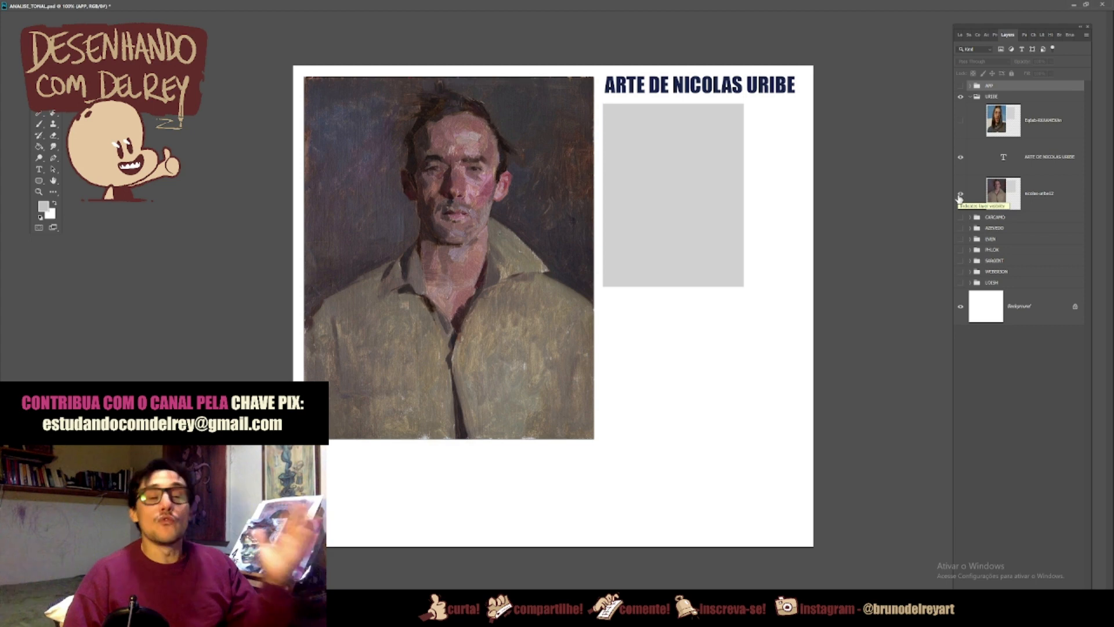
pyautogui.click(961, 195)
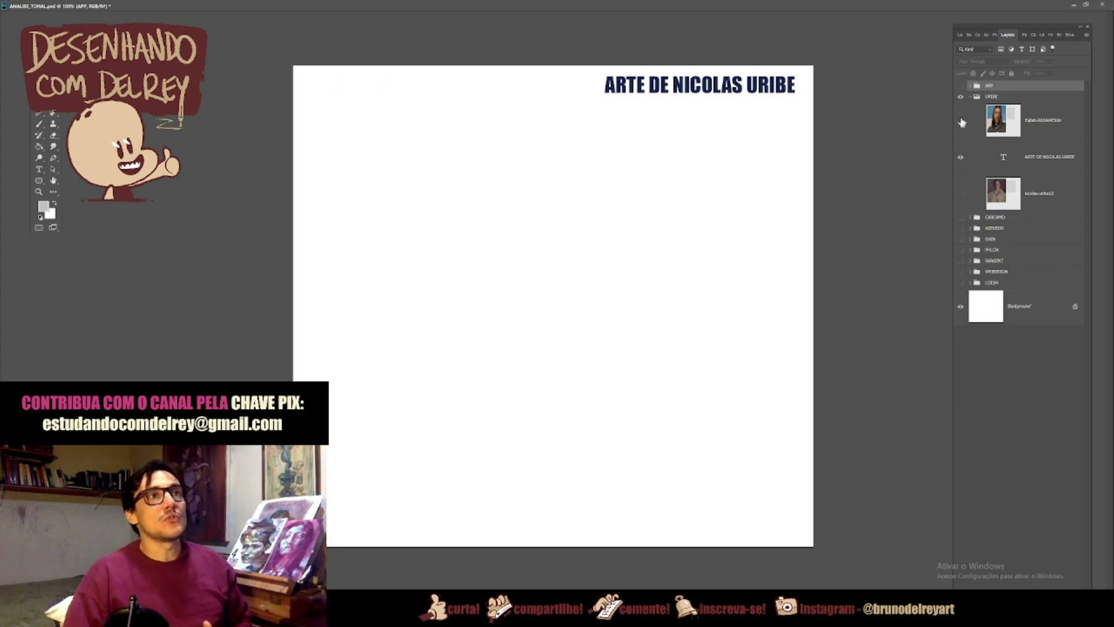
pyautogui.click(961, 120)
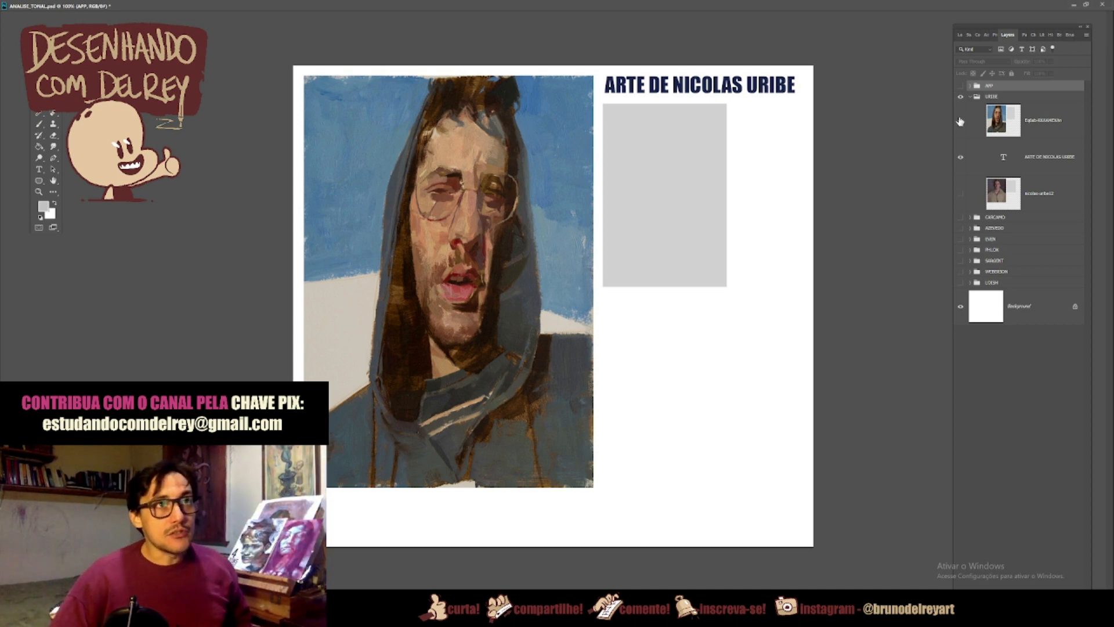
pyautogui.click(961, 125)
pyautogui.click(961, 126)
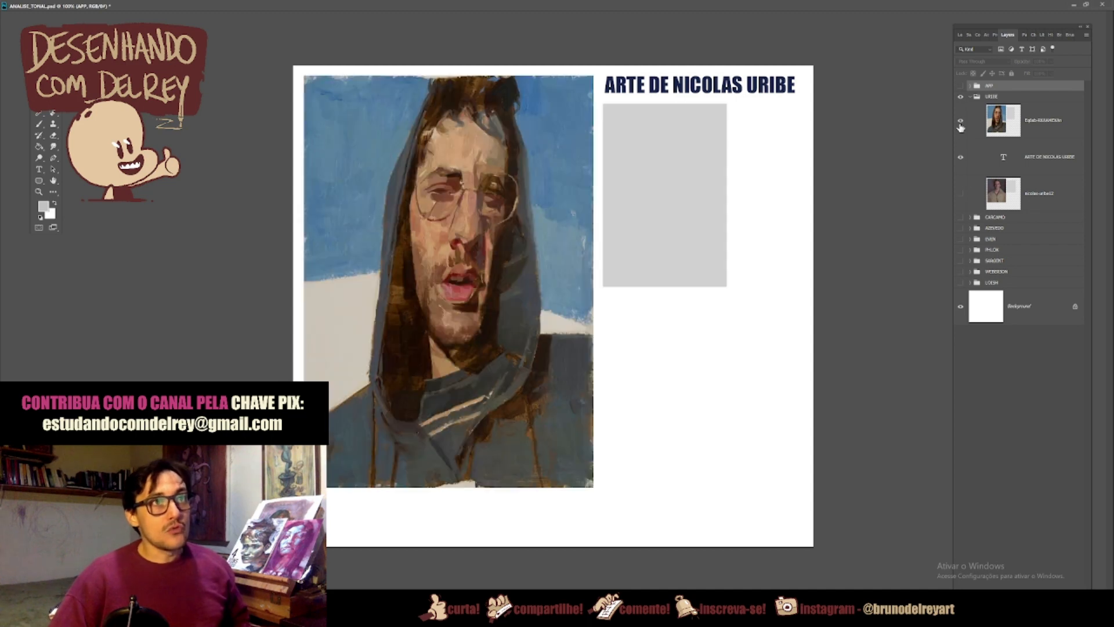
pyautogui.click(960, 127)
pyautogui.click(960, 195)
pyautogui.click(961, 195)
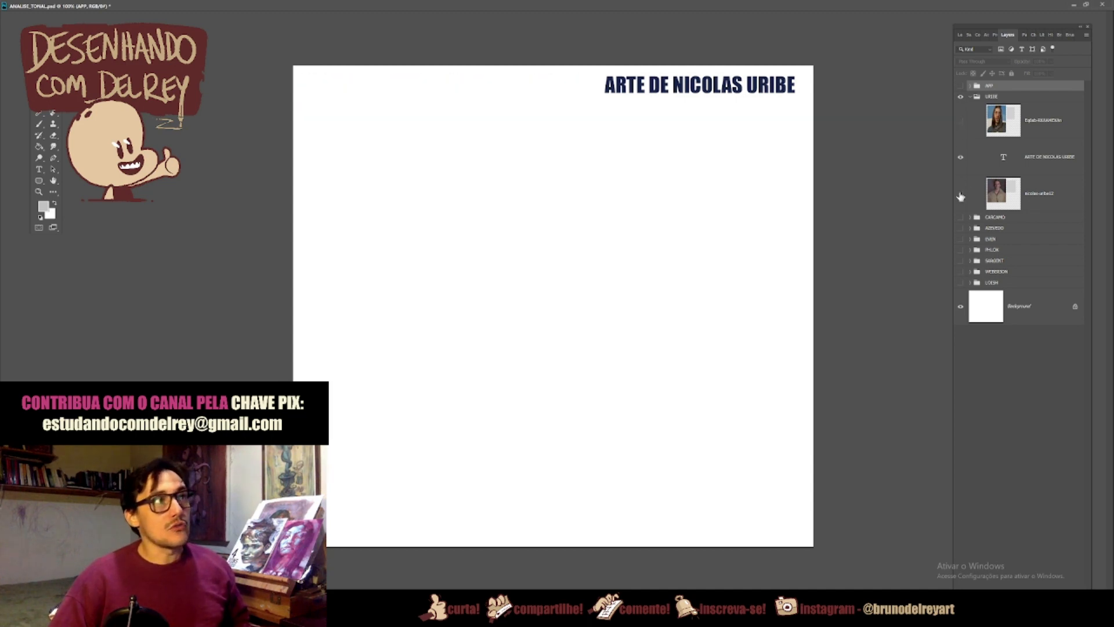
pyautogui.click(961, 196)
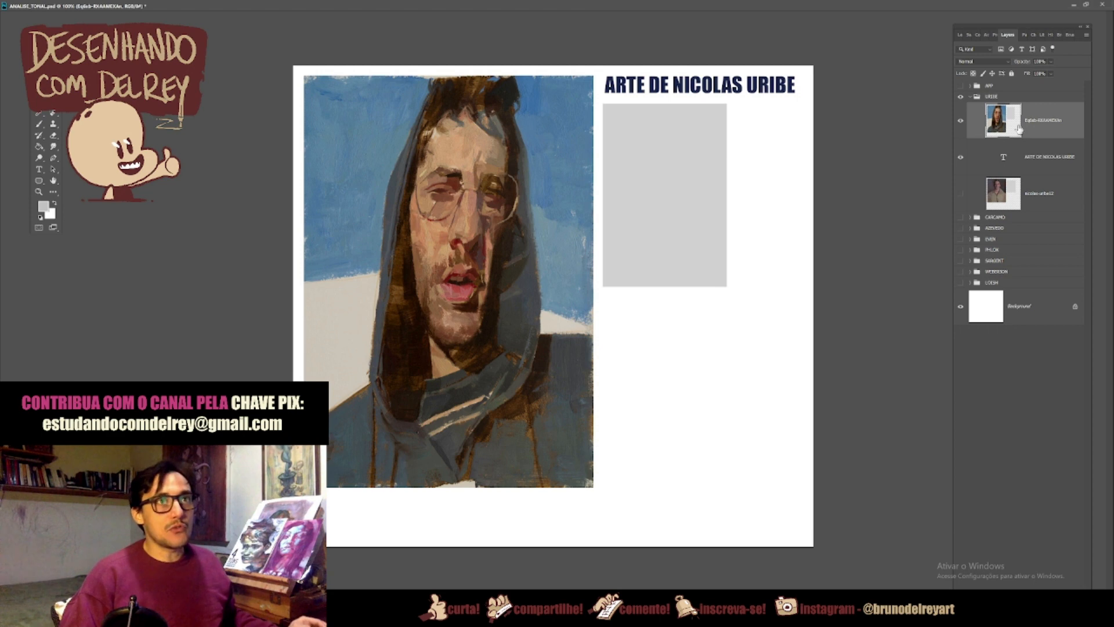
pyautogui.keyDown('ctrl'); pyautogui.click(997, 125); pyautogui.keyUp('ctrl')
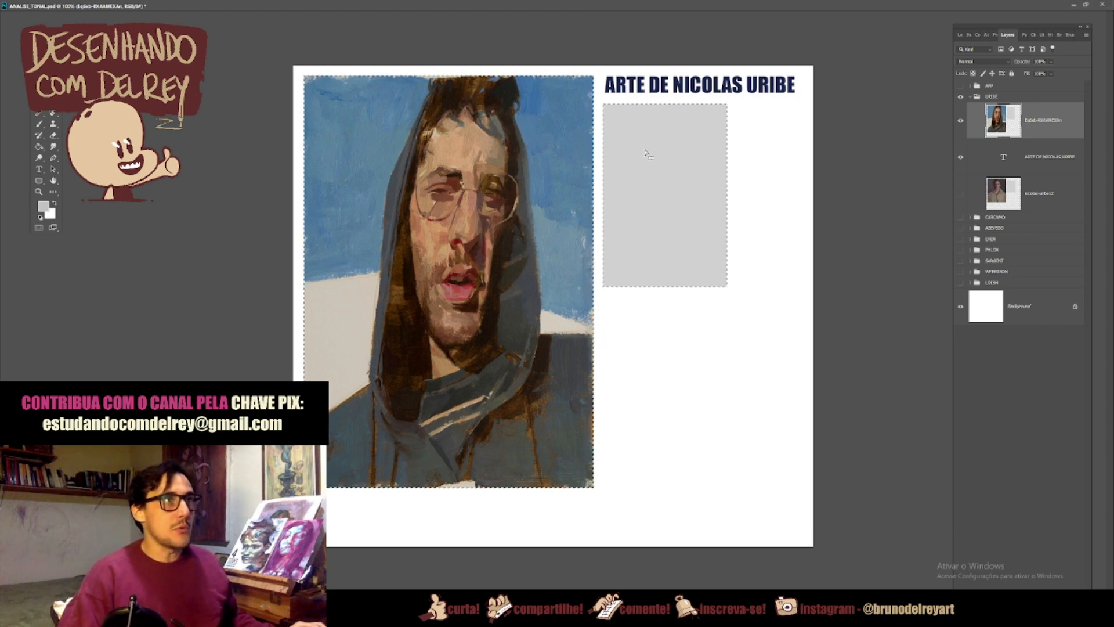
pyautogui.press('b')
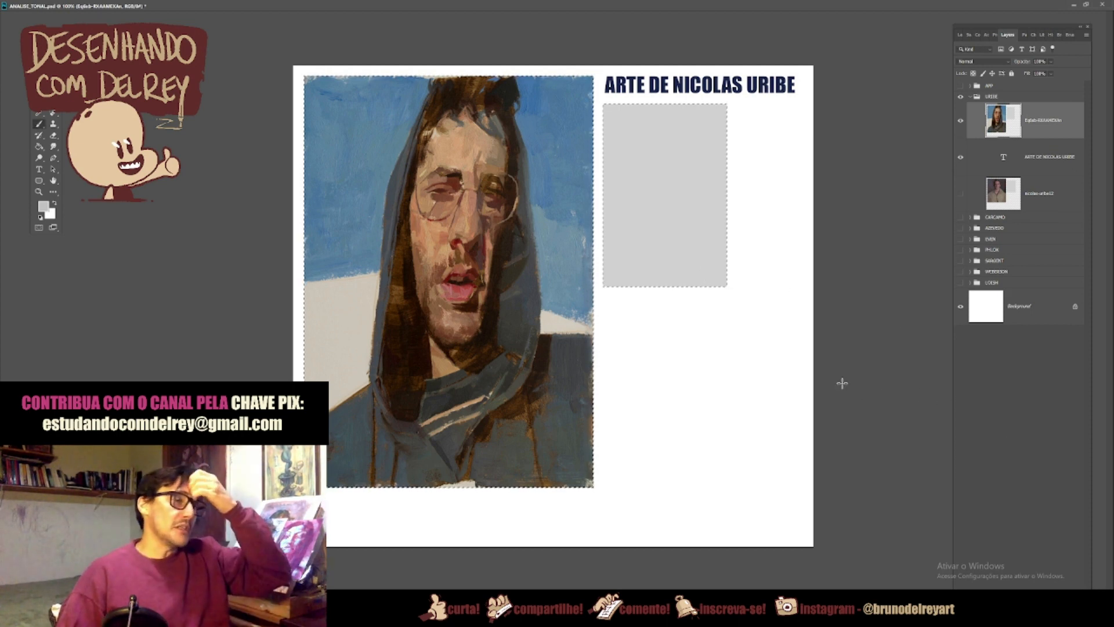
pyautogui.hotkey('ctrl', 'd')
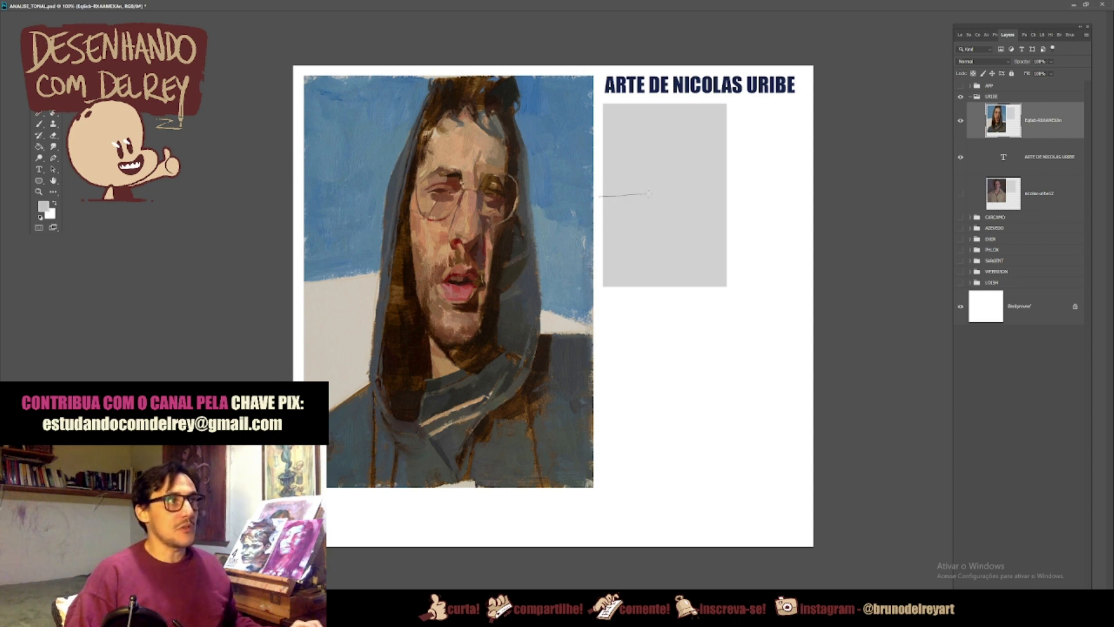
# Step: Lasso the light background area in the lower part of the grey rectangle with a sloping upper edge and copy it to a new layer
pyautogui.moveTo(742, 244)
pyautogui.mouseDown()
pyautogui.moveTo(757, 265)
pyautogui.moveTo(737, 304)
pyautogui.moveTo(643, 321)
pyautogui.moveTo(602, 296)
pyautogui.mouseUp()
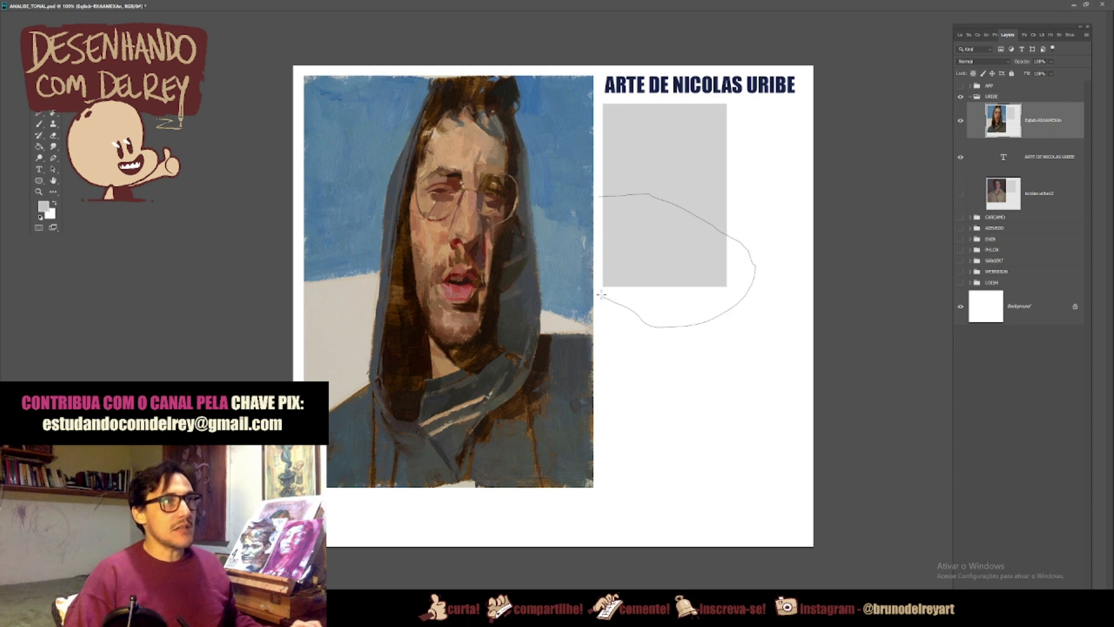
pyautogui.moveTo(598, 244); pyautogui.dragTo(597, 216)
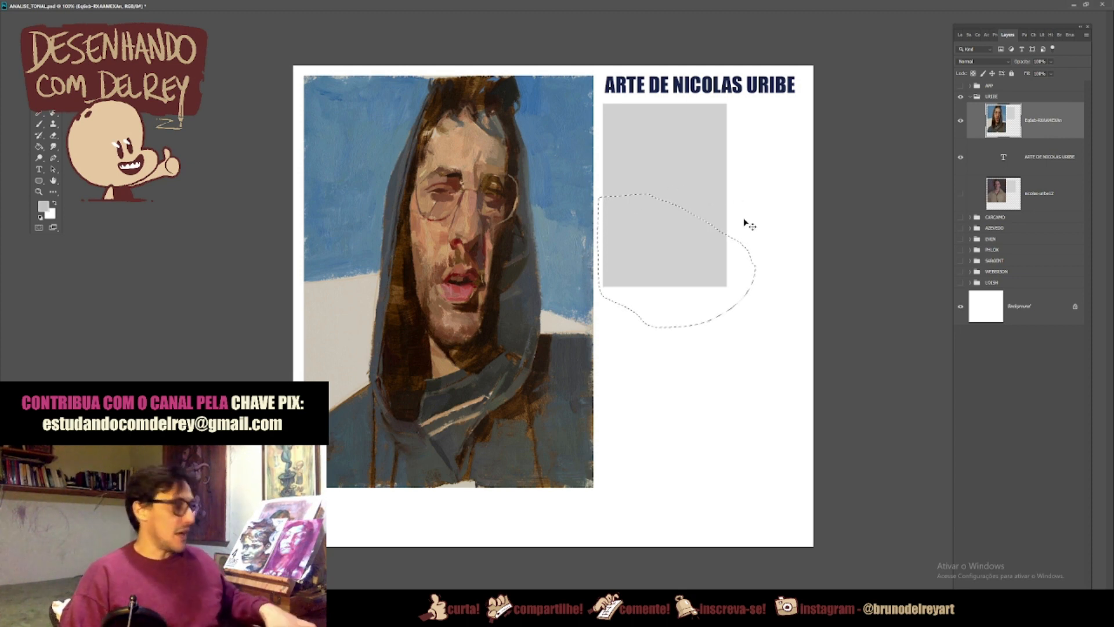
pyautogui.hotkey('ctrl', 'u')
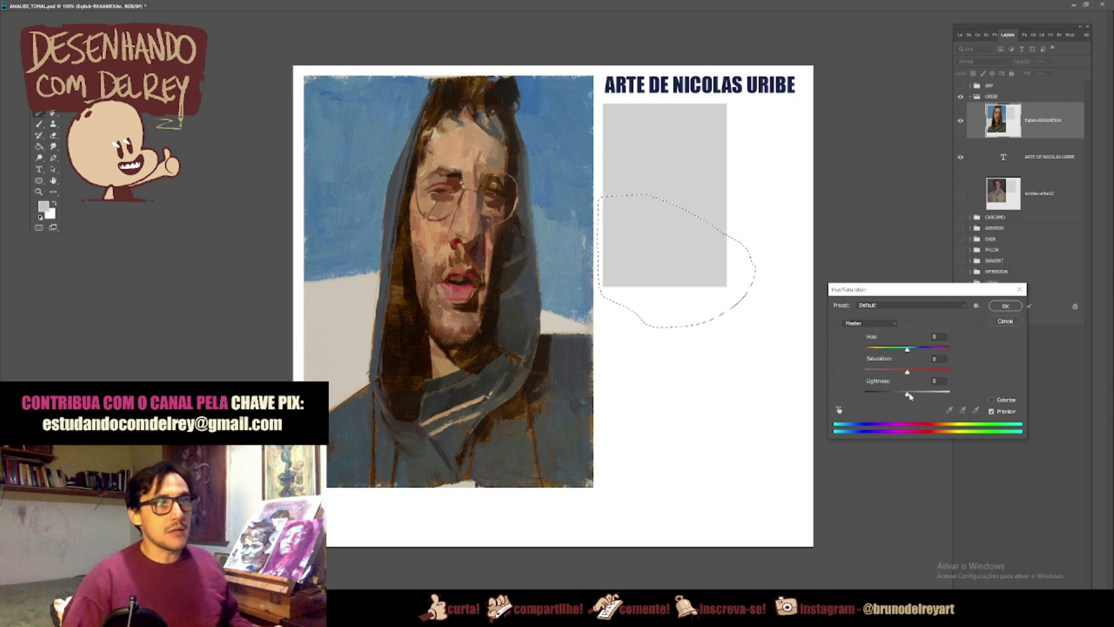
pyautogui.click(1005, 321)
pyautogui.hotkey('ctrl', 'j')
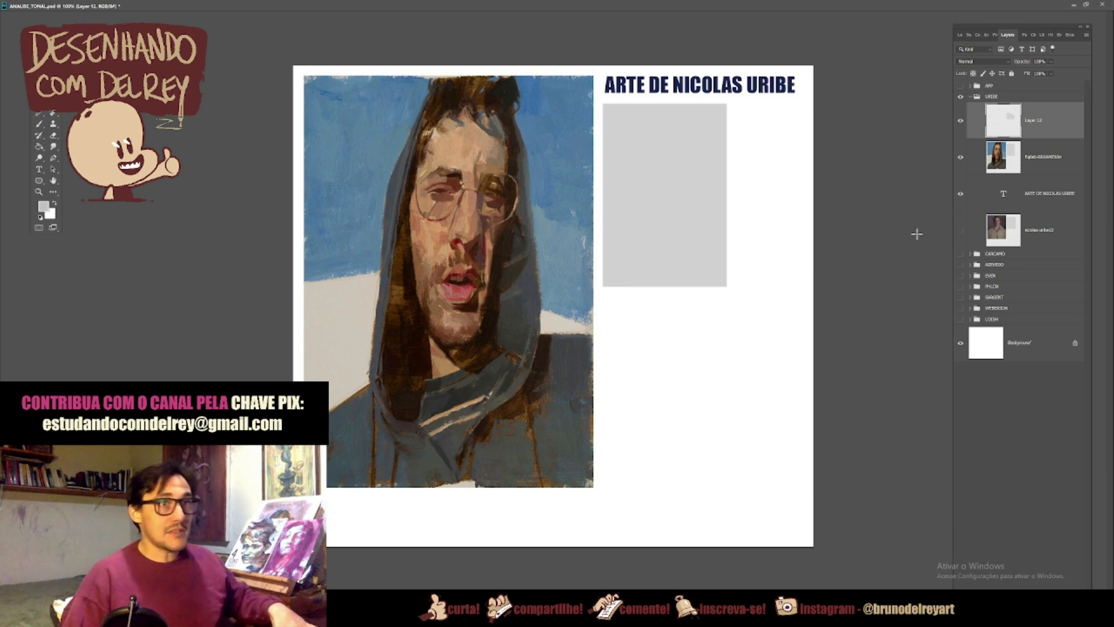
# Step: Copy the grey rectangle from the hooded portrait layer to its own layer and set its Lightness to -20
pyautogui.click(1033, 164)
pyautogui.hotkey('ctrl', 'j')
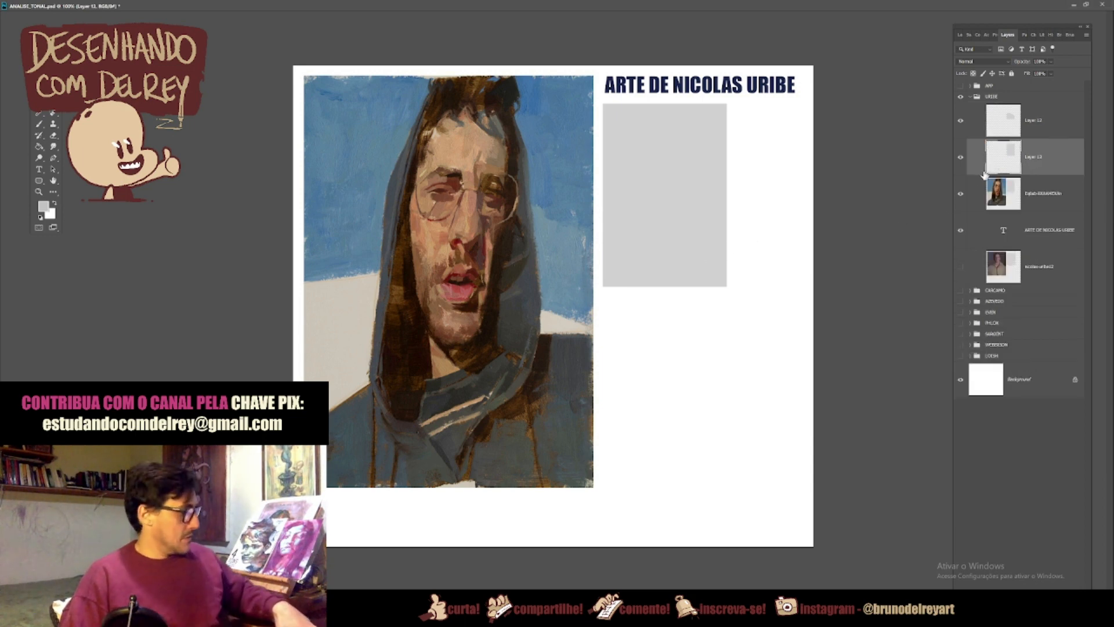
pyautogui.hotkey('ctrl', 'u')
pyautogui.moveTo(907, 393); pyautogui.dragTo(899, 397)
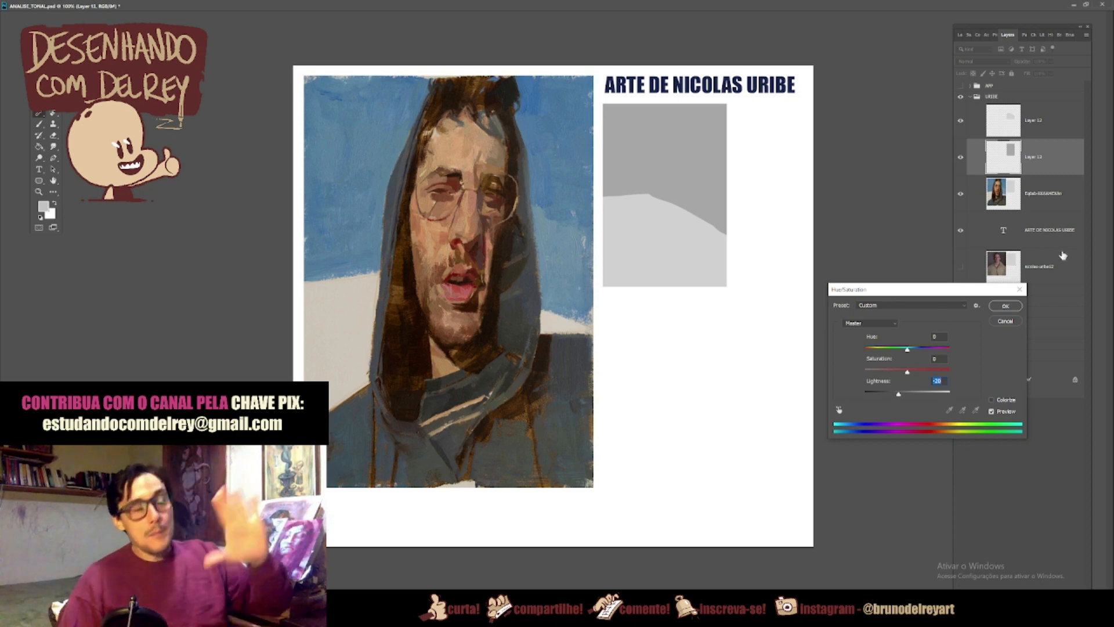
pyautogui.click(1006, 306)
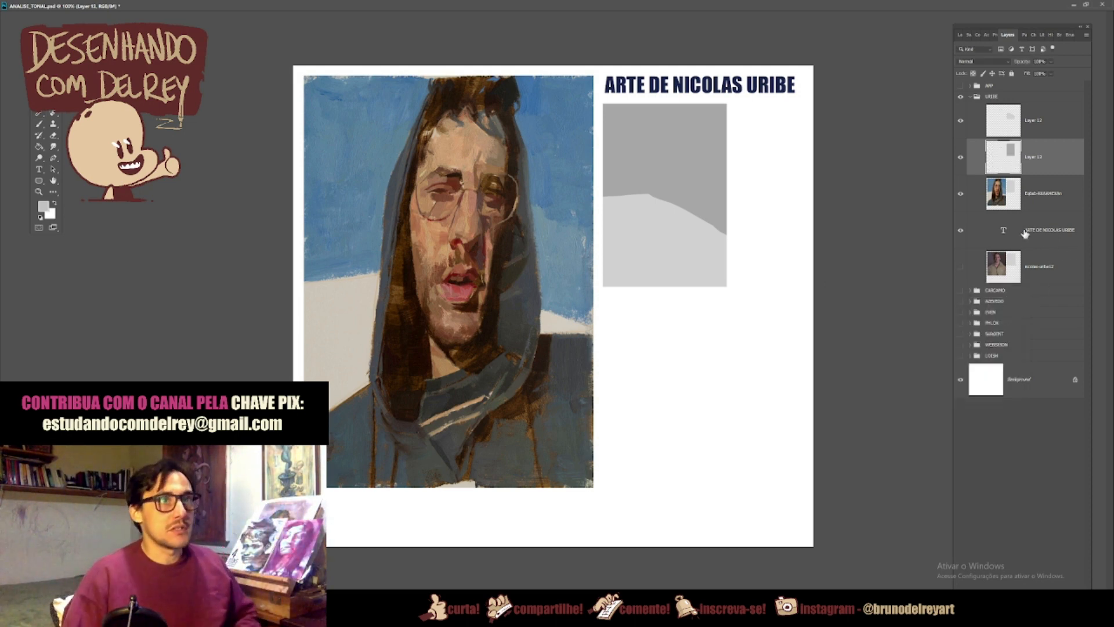
# Step: Lasso the hooded figure's silhouette inside the grey rectangle, put it on a new top layer and set its Lightness to -34
pyautogui.click(1029, 200)
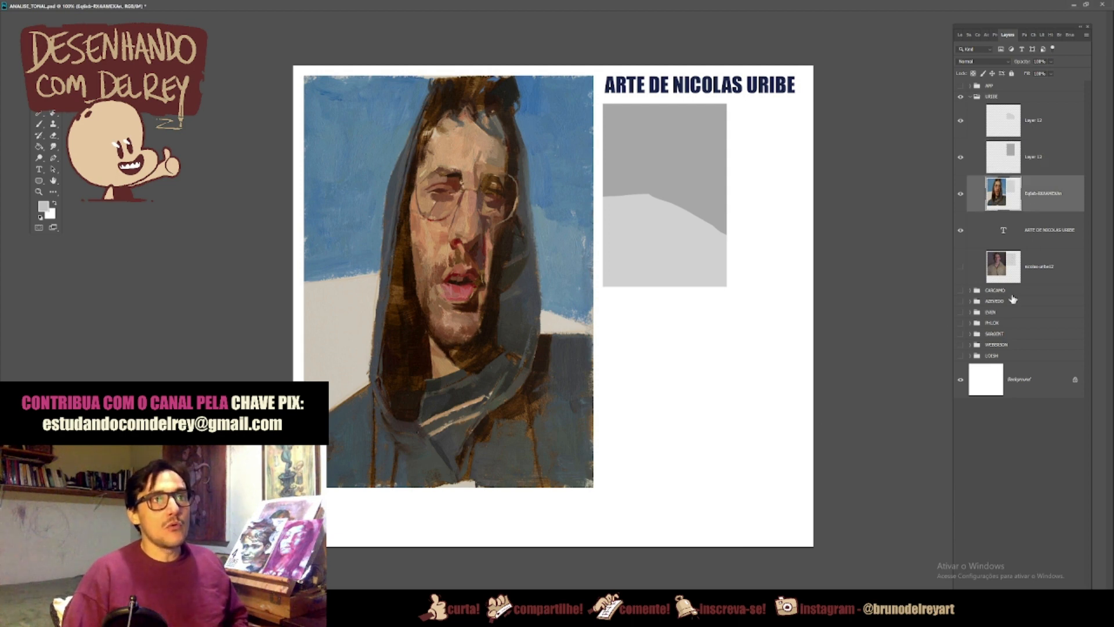
pyautogui.hotkey('ctrl', 'alt', 'shift', 'n')
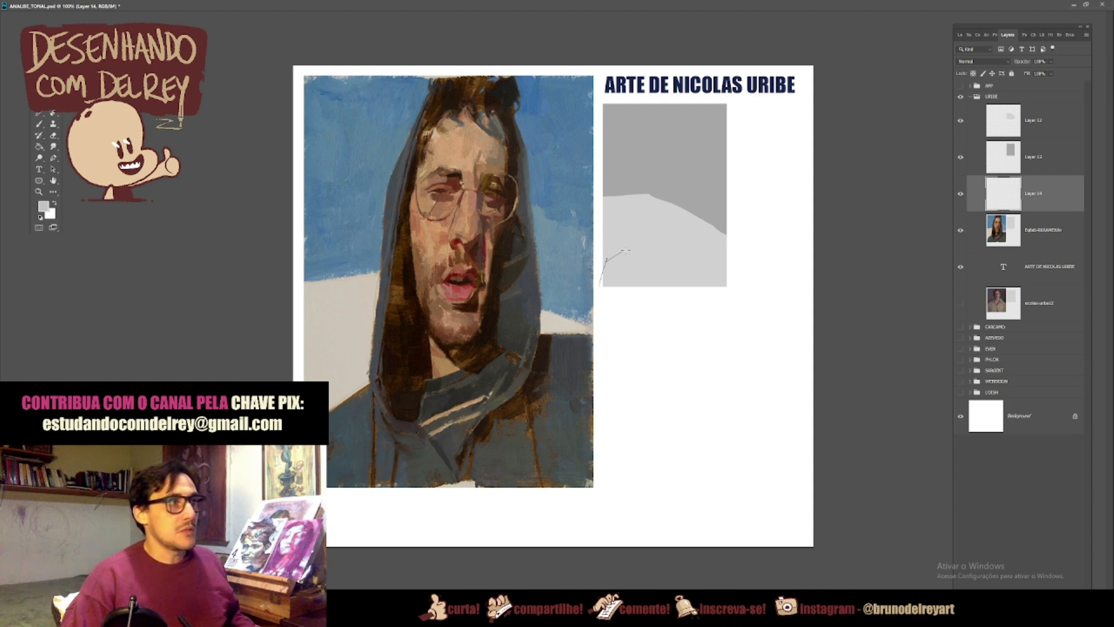
pyautogui.moveTo(630, 212)
pyautogui.mouseDown()
pyautogui.moveTo(635, 138)
pyautogui.moveTo(661, 100)
pyautogui.moveTo(686, 102)
pyautogui.mouseUp()
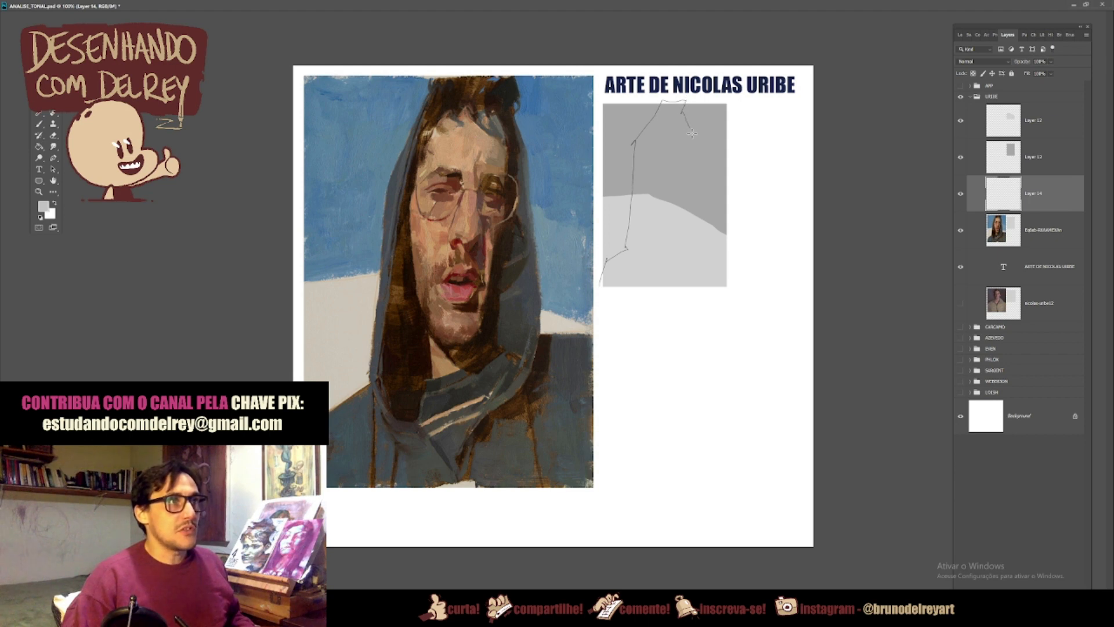
pyautogui.moveTo(692, 137); pyautogui.dragTo(702, 217)
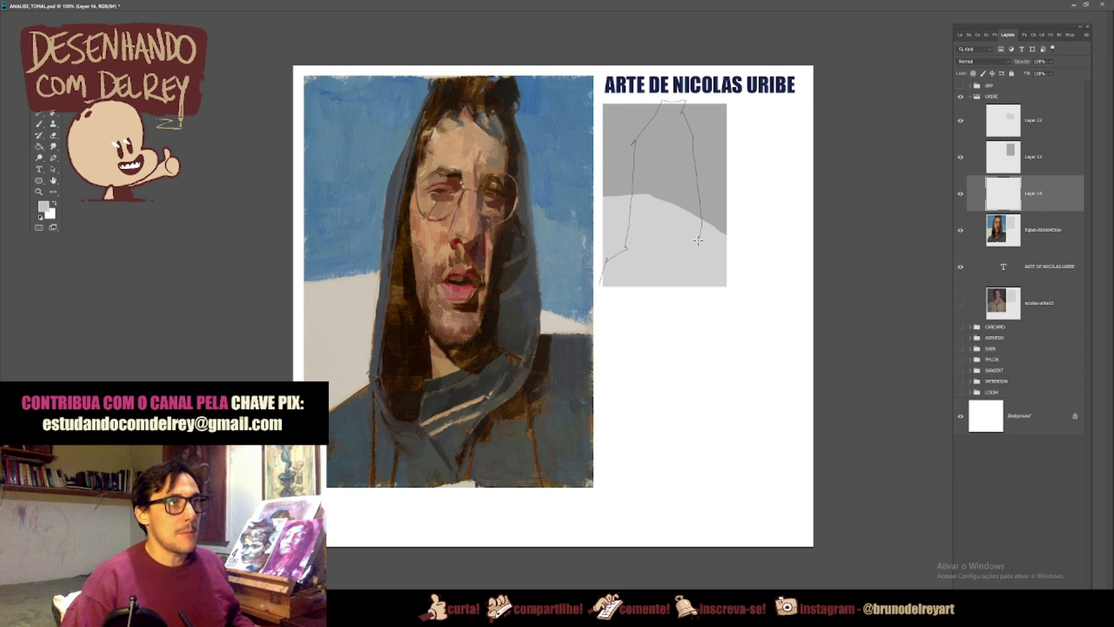
pyautogui.moveTo(908, 393); pyautogui.dragTo(895, 394)
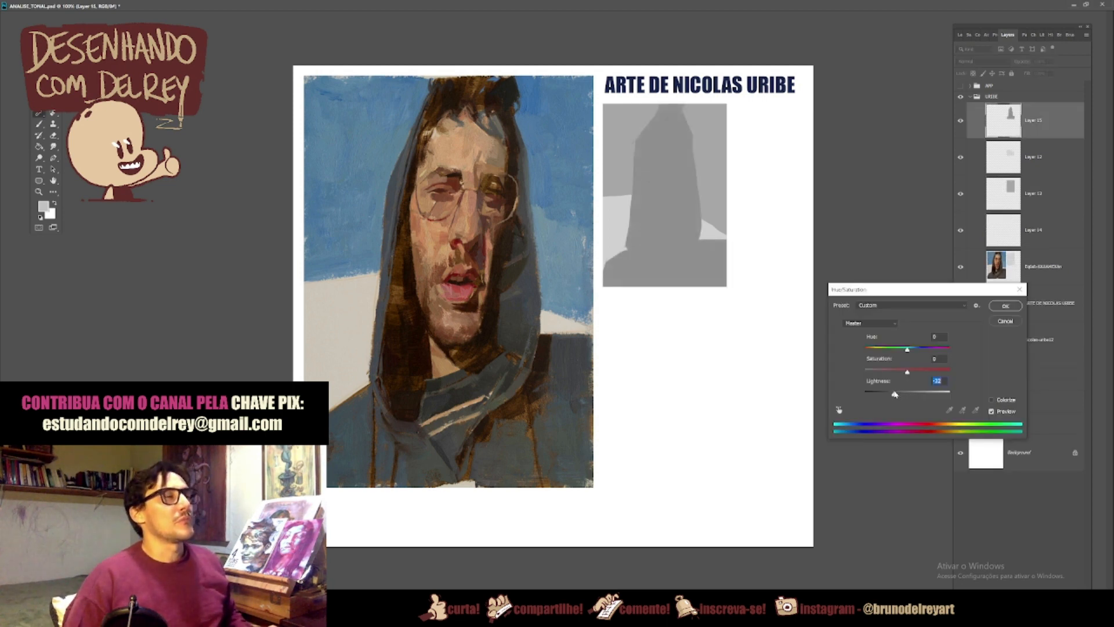
pyautogui.click(1006, 306)
# Step: Brush a light grey swatch beside the tonal study on the light background shape's layer
pyautogui.press('b')
pyautogui.moveTo(763, 135); pyautogui.dragTo(768, 140)
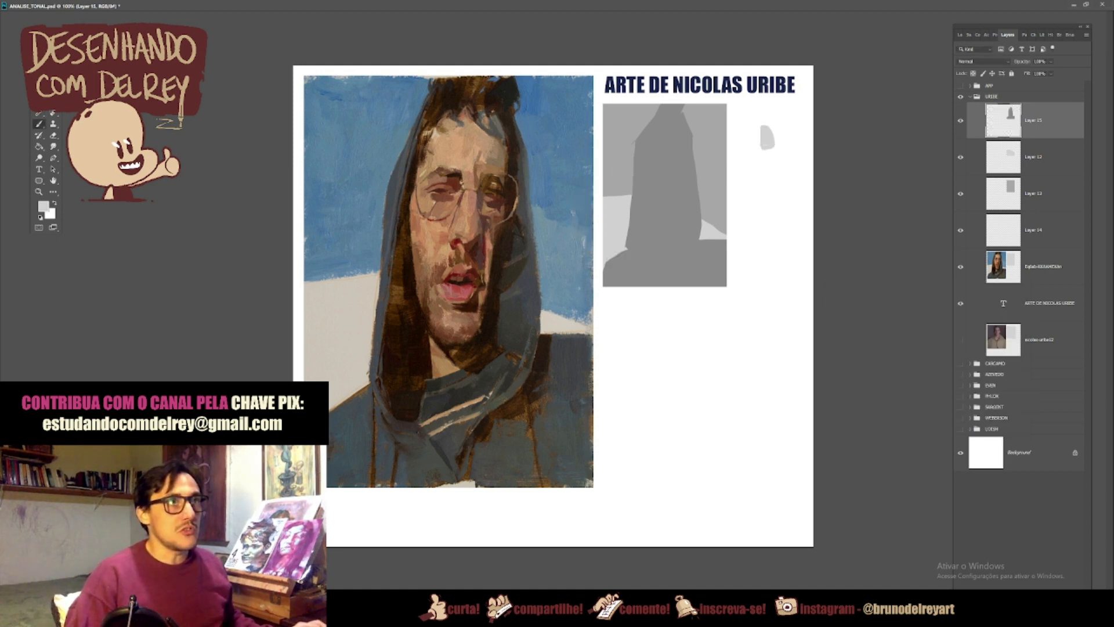
pyautogui.hotkey('ctrl', 'z')
pyautogui.click(1043, 161)
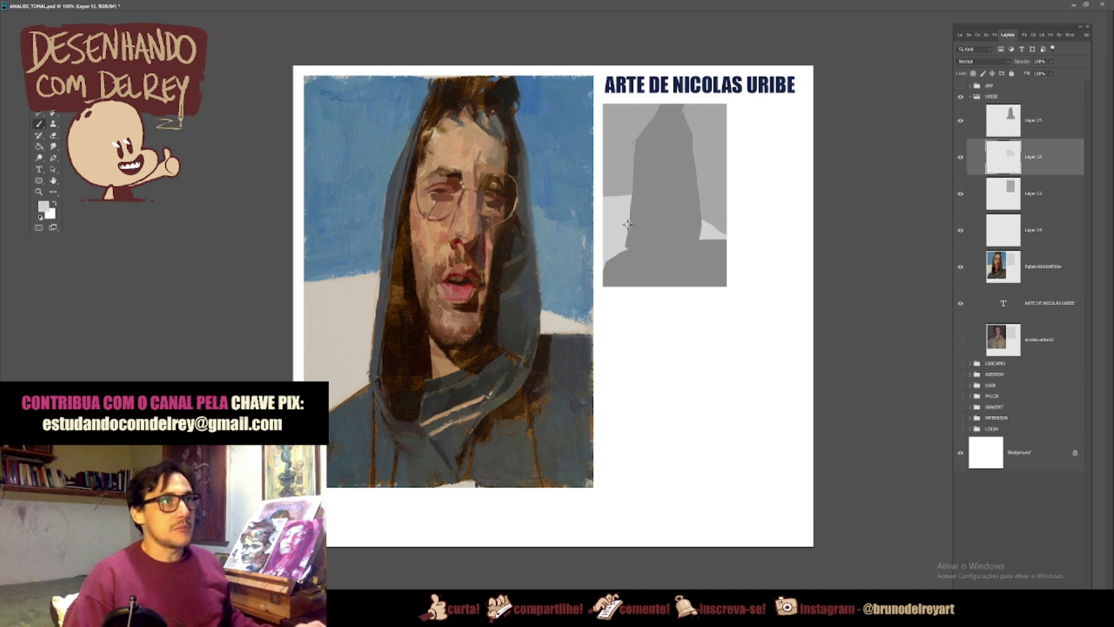
pyautogui.moveTo(755, 136); pyautogui.dragTo(764, 140)
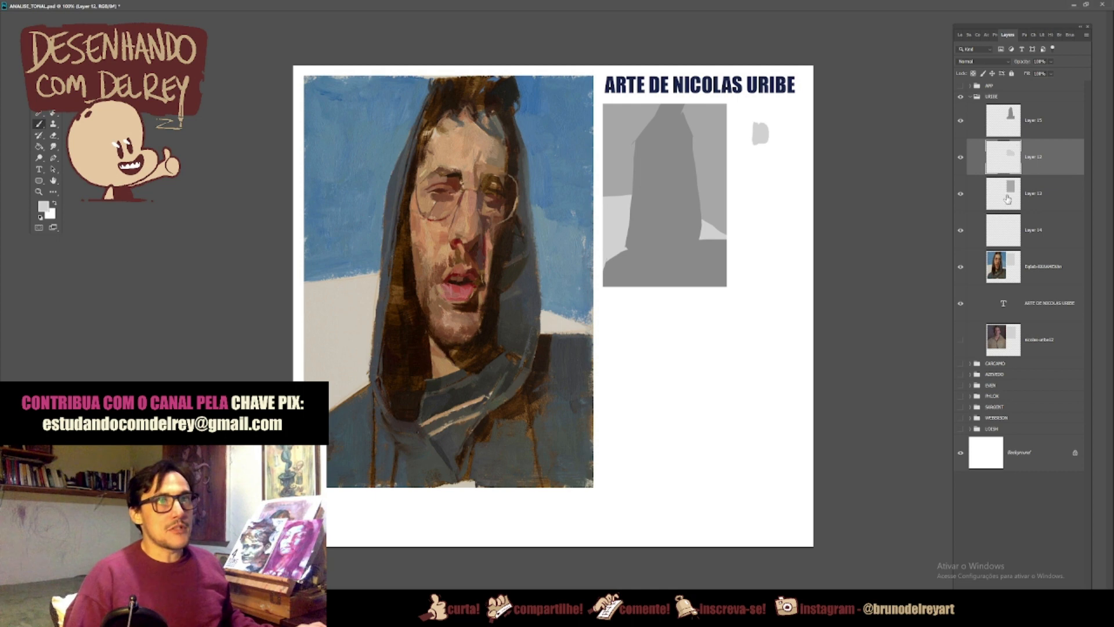
# Step: Sample the mid grey sky and dark grey figure tones and brush a swatch of each below the light one, on their respective layers
pyautogui.click(1025, 200)
pyautogui.keyDown('alt'); pyautogui.click(704, 178); pyautogui.keyUp('alt')
pyautogui.moveTo(762, 150); pyautogui.dragTo(764, 158)
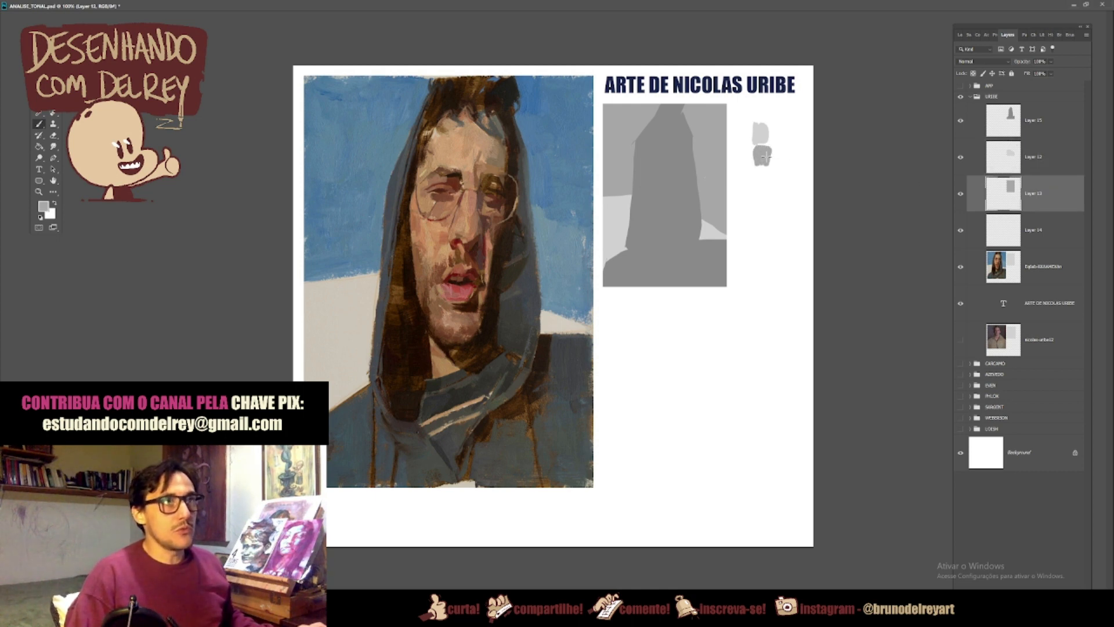
pyautogui.click(1033, 129)
pyautogui.keyDown('alt'); pyautogui.click(661, 197); pyautogui.keyUp('alt')
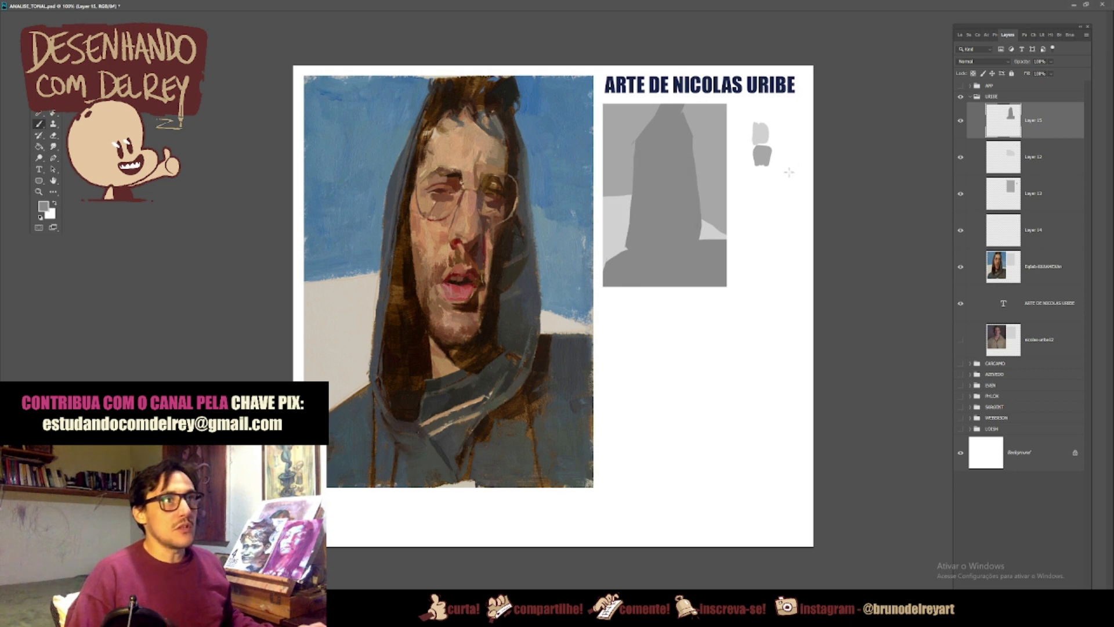
pyautogui.moveTo(765, 169); pyautogui.dragTo(760, 187)
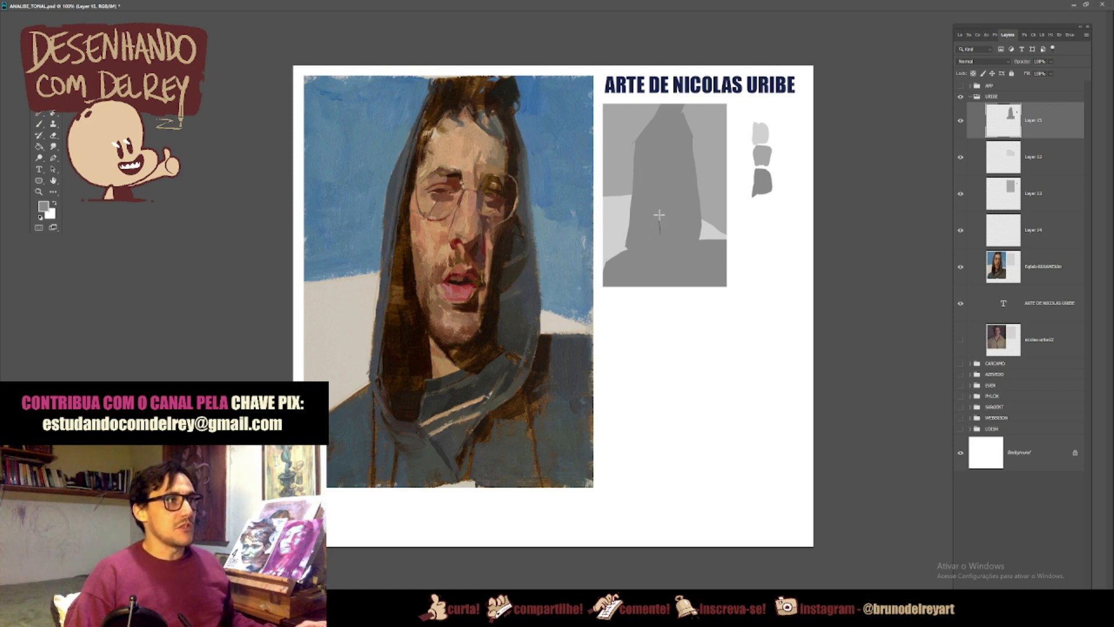
# Step: Lasso the face shape inside the hooded figure, copy it to a new layer and set its Lightness to +24
pyautogui.moveTo(653, 210); pyautogui.dragTo(649, 162)
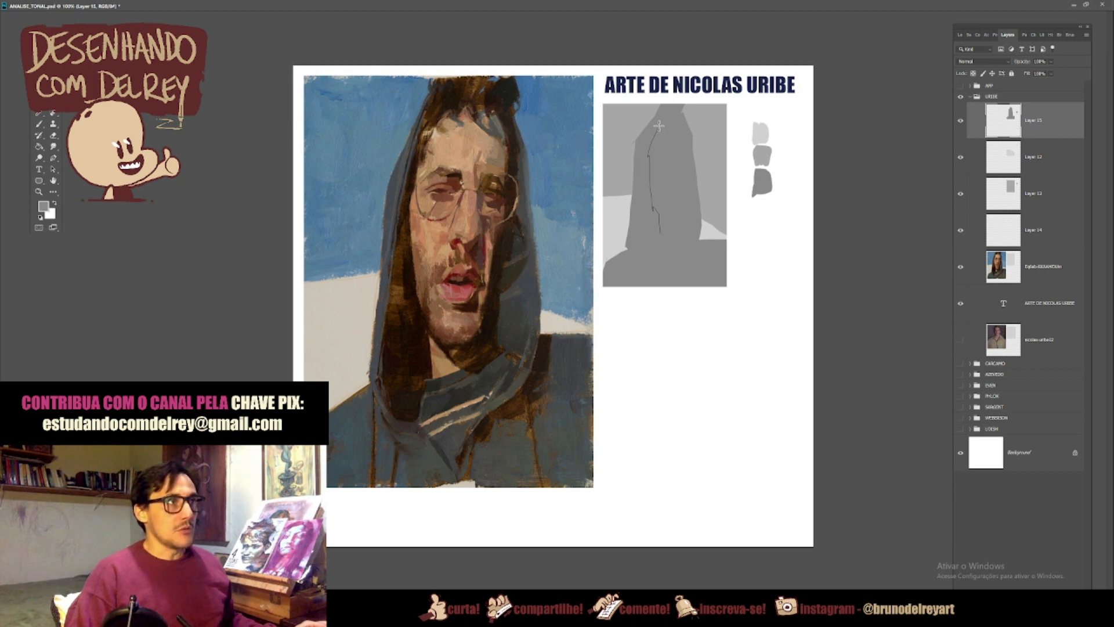
pyautogui.moveTo(661, 122); pyautogui.dragTo(673, 119)
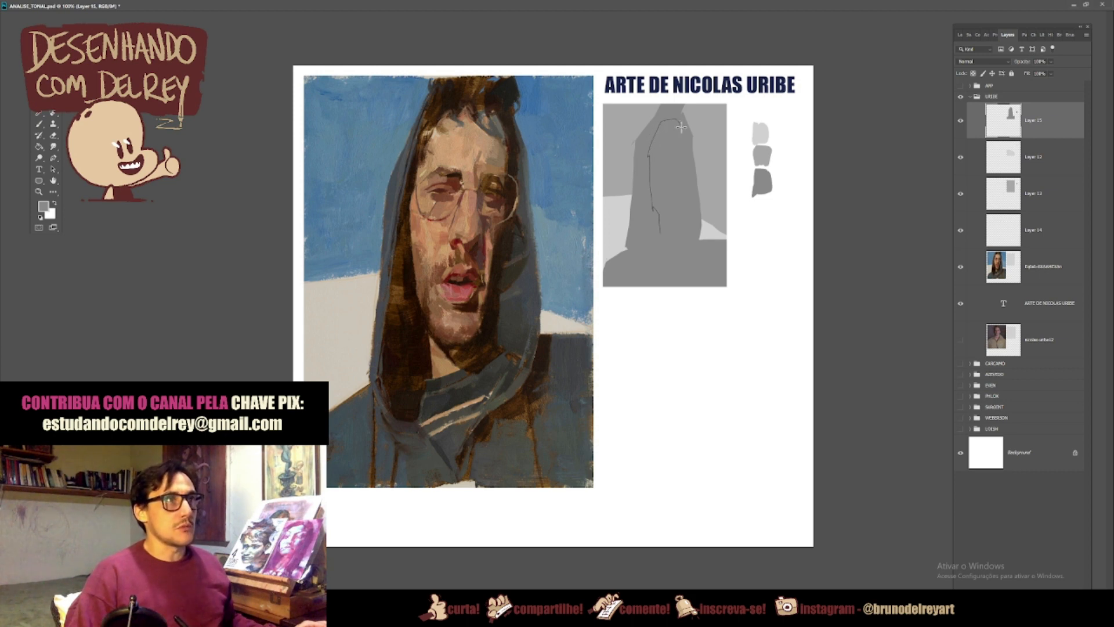
pyautogui.moveTo(683, 151)
pyautogui.mouseDown()
pyautogui.moveTo(679, 238)
pyautogui.moveTo(660, 235)
pyautogui.mouseUp()
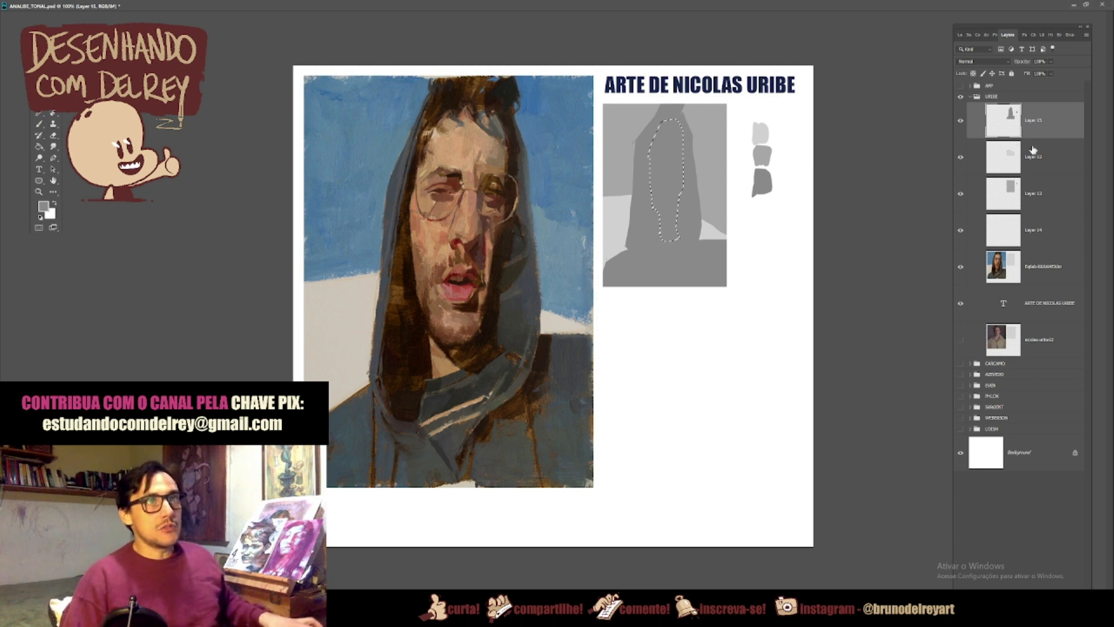
pyautogui.hotkey('ctrl', 'j')
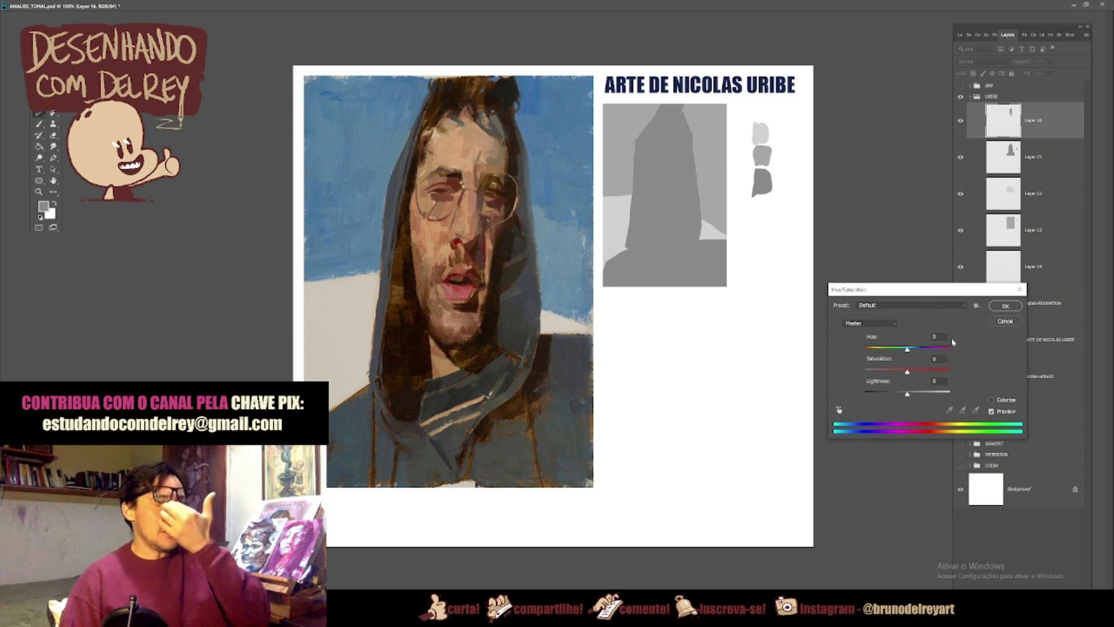
pyautogui.moveTo(907, 394); pyautogui.dragTo(917, 397)
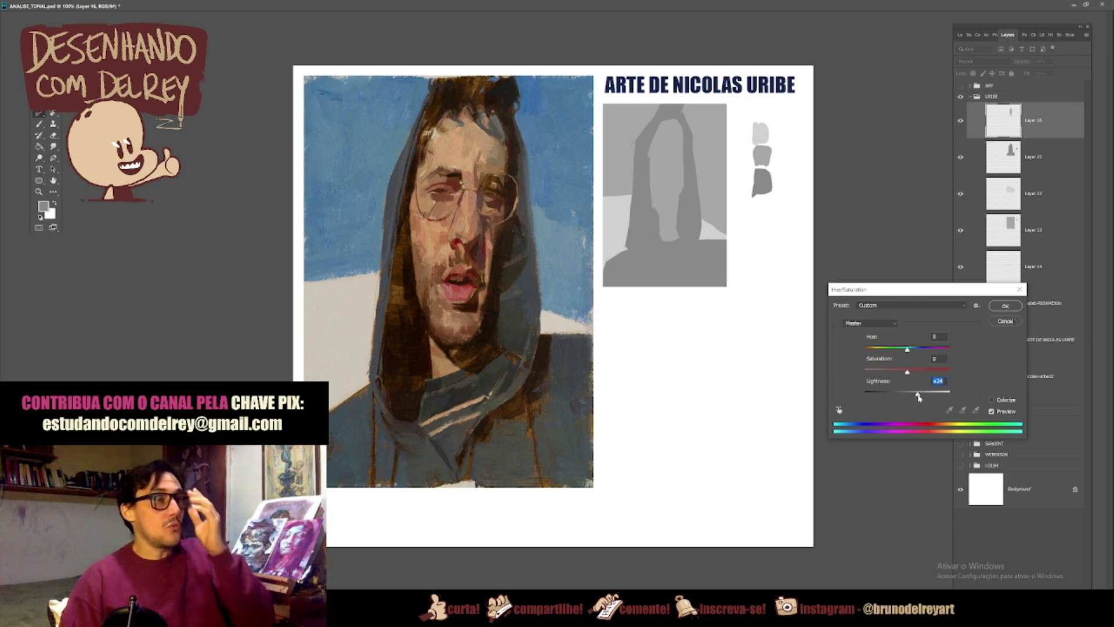
pyautogui.click(1006, 306)
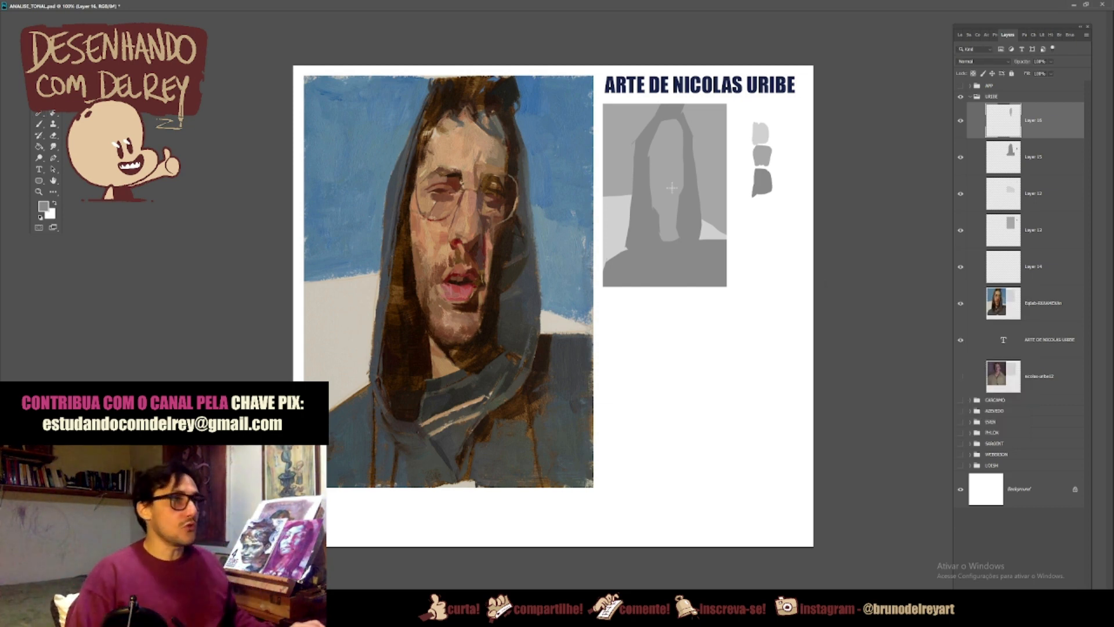
# Step: Slightly lower the Lightness of the mid grey sky layer and of the hooded figure's layer with Hue/Saturation
pyautogui.press('b')
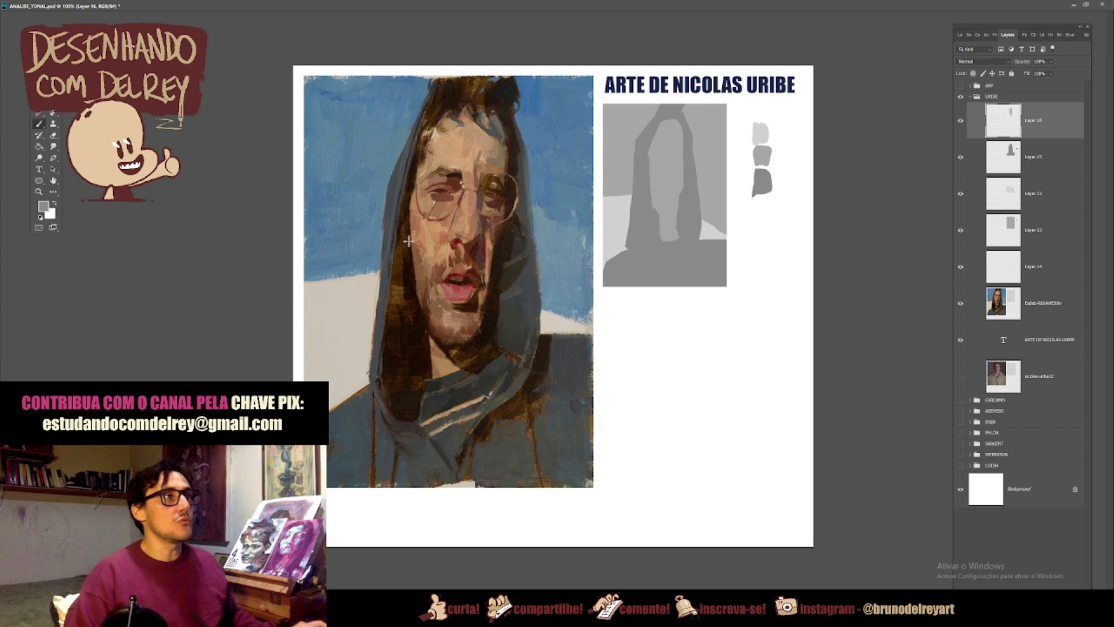
pyautogui.click(1024, 230)
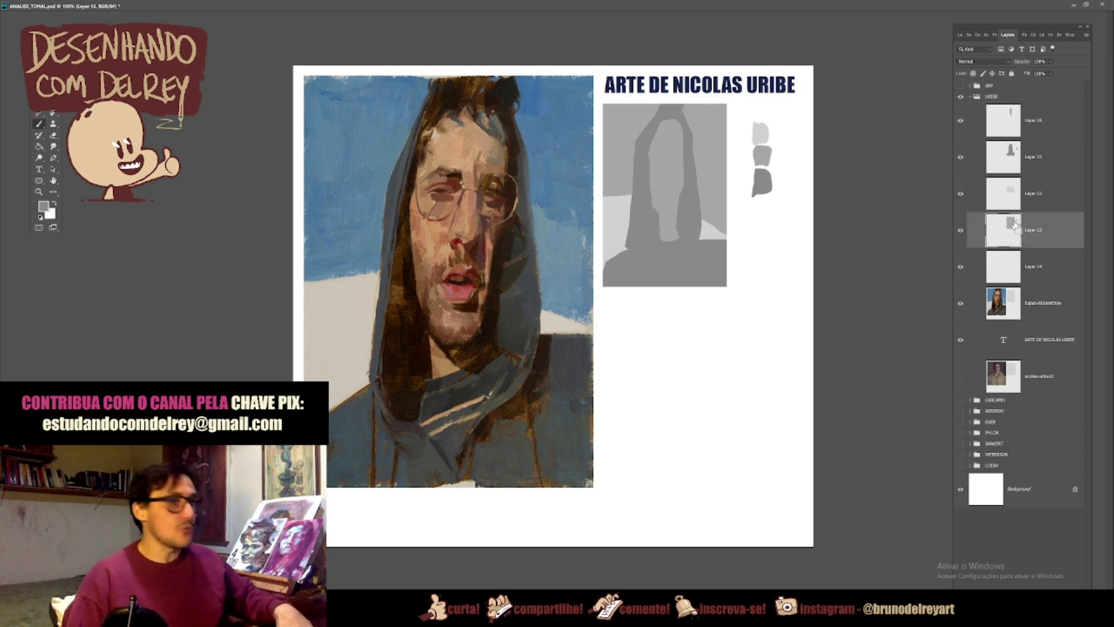
pyautogui.hotkey('ctrl', 'u')
pyautogui.moveTo(907, 393); pyautogui.dragTo(903, 397)
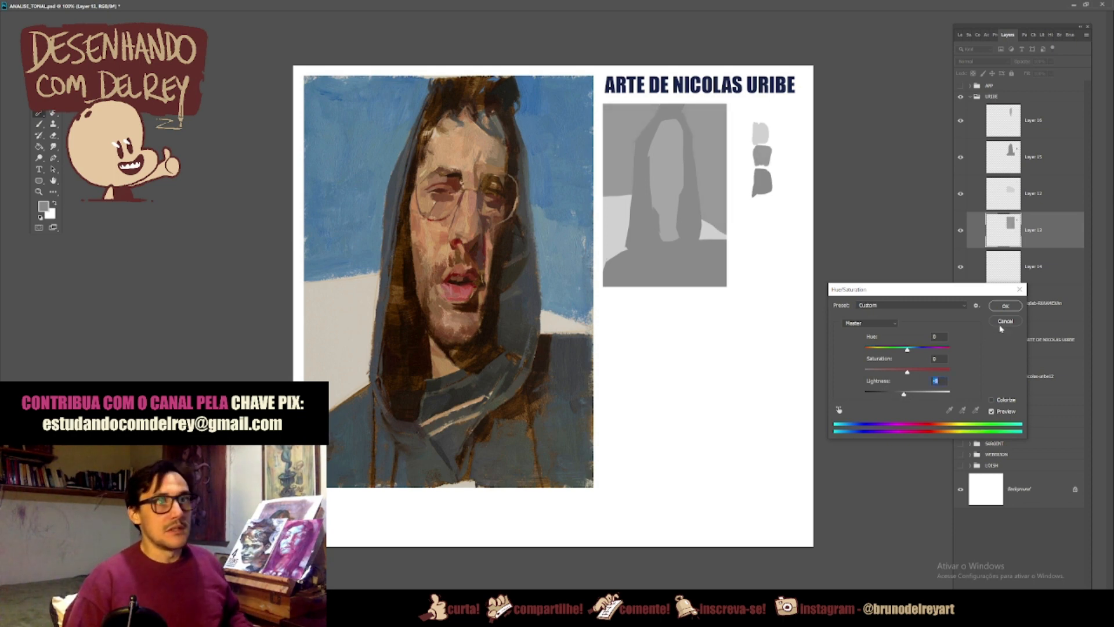
pyautogui.click(1005, 306)
pyautogui.click(1028, 162)
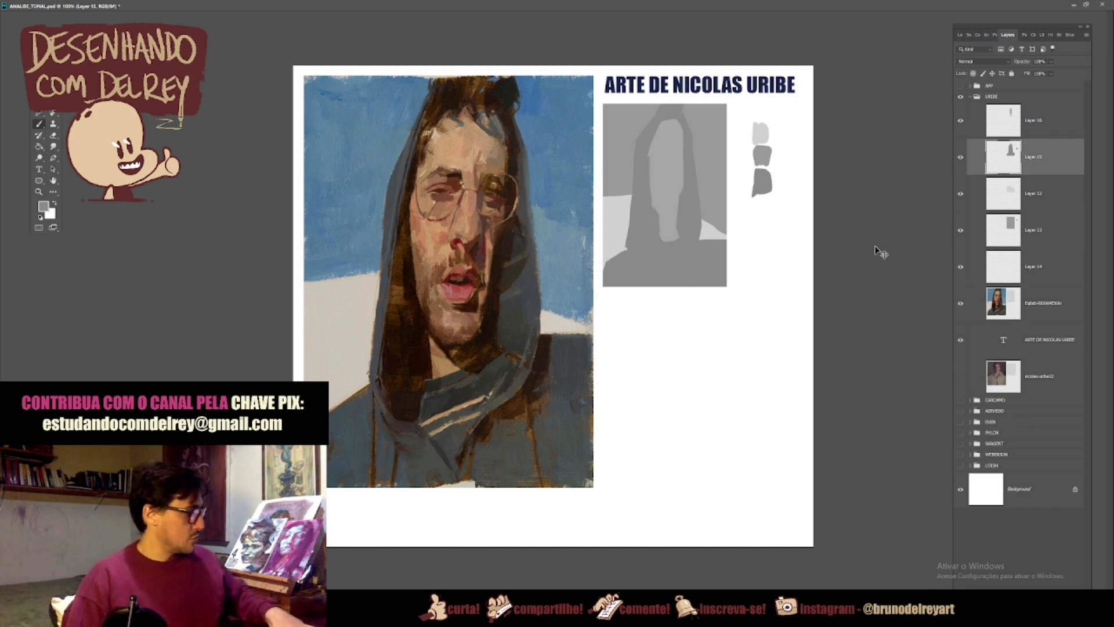
pyautogui.hotkey('ctrl', 'u')
pyautogui.moveTo(907, 393); pyautogui.dragTo(908, 396)
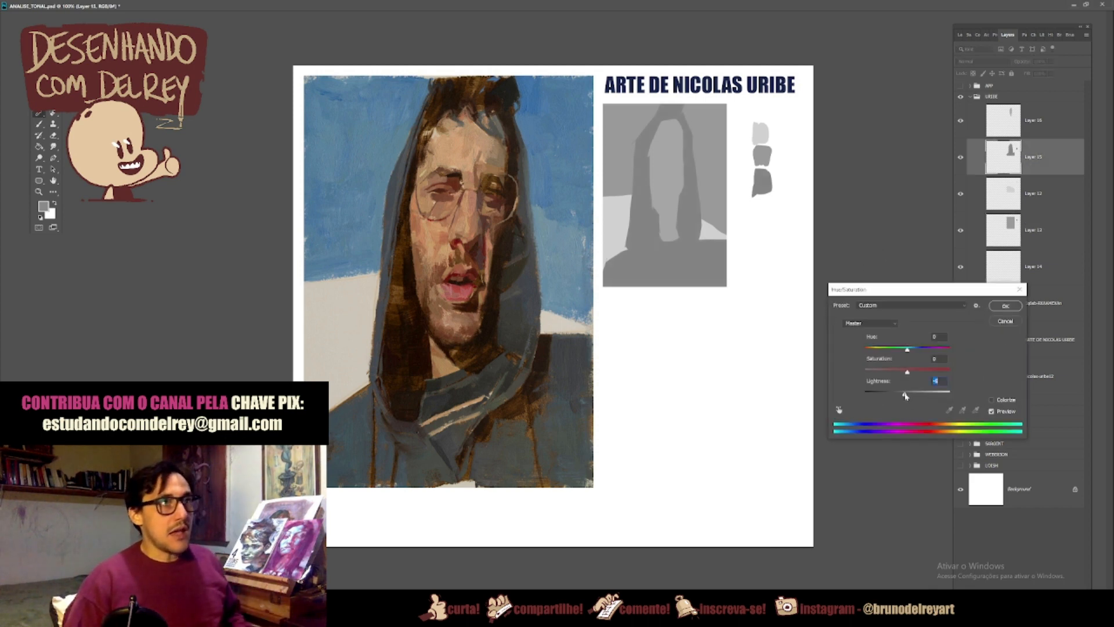
pyautogui.click(1006, 307)
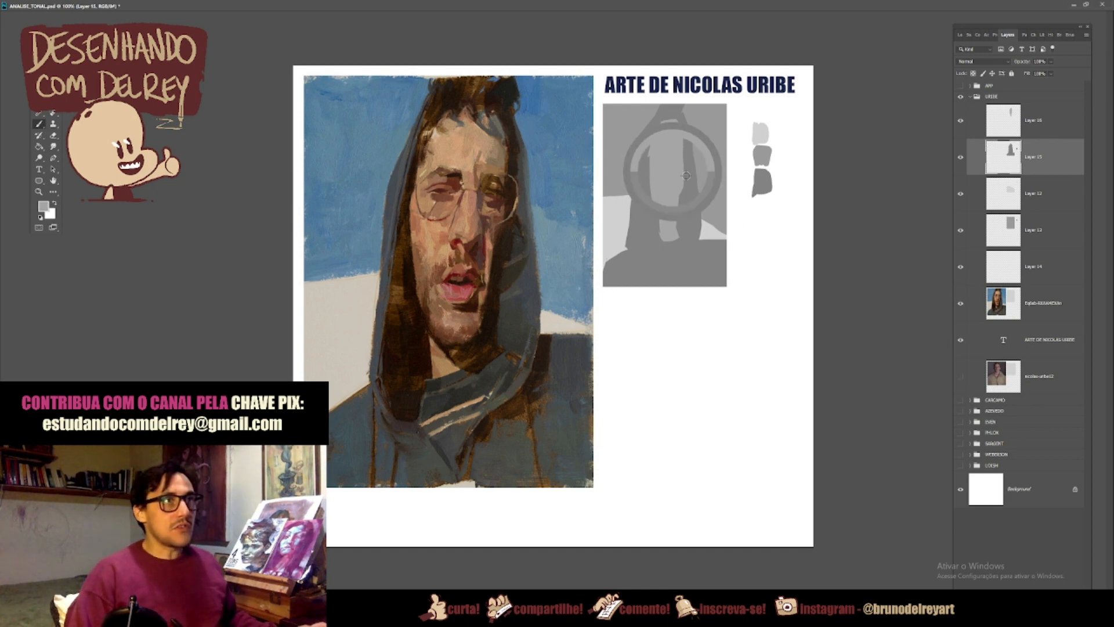
# Step: Sample the face tone and brush a swatch of it beside the mid grey one on the face layer
pyautogui.click(1025, 119)
pyautogui.moveTo(770, 162)
pyautogui.mouseDown()
pyautogui.moveTo(771, 175)
pyautogui.moveTo(774, 144)
pyautogui.mouseUp()
pyautogui.hotkey('ctrl', 'z')
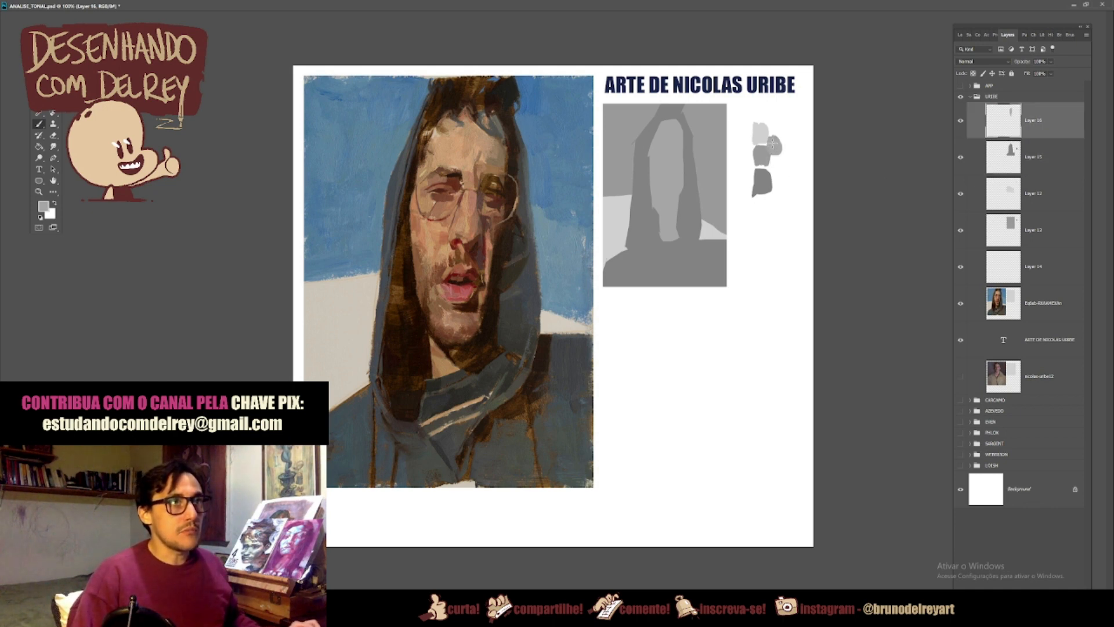
pyautogui.hotkey('ctrl', 'z')
pyautogui.moveTo(771, 141); pyautogui.dragTo(776, 144)
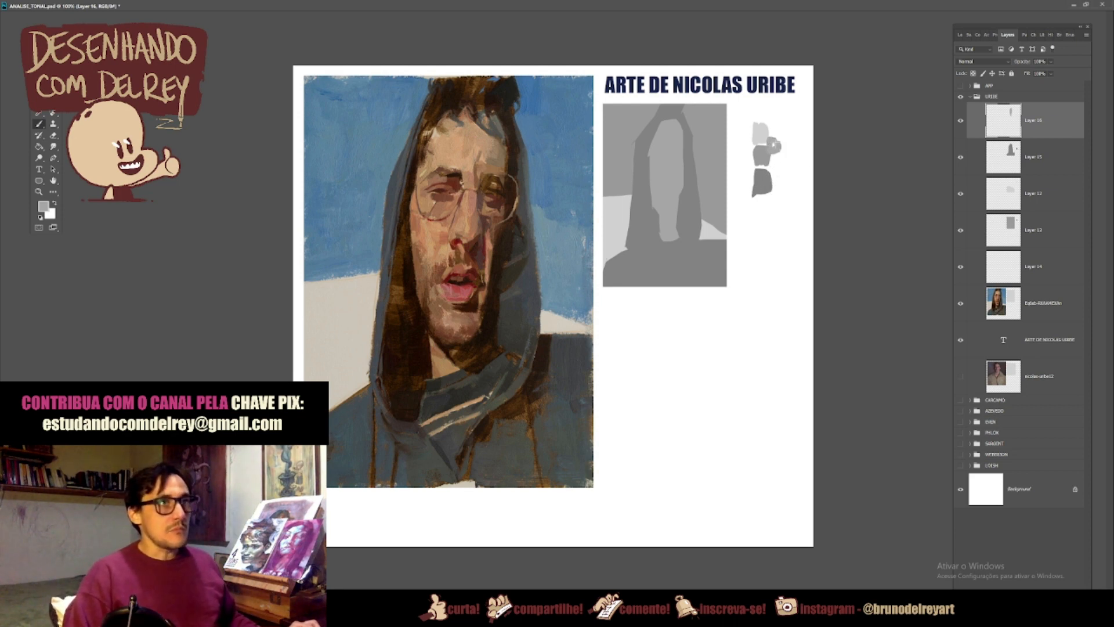
# Step: Slightly raise the Lightness of the face layer with Hue/Saturation
pyautogui.hotkey('ctrl', 'u')
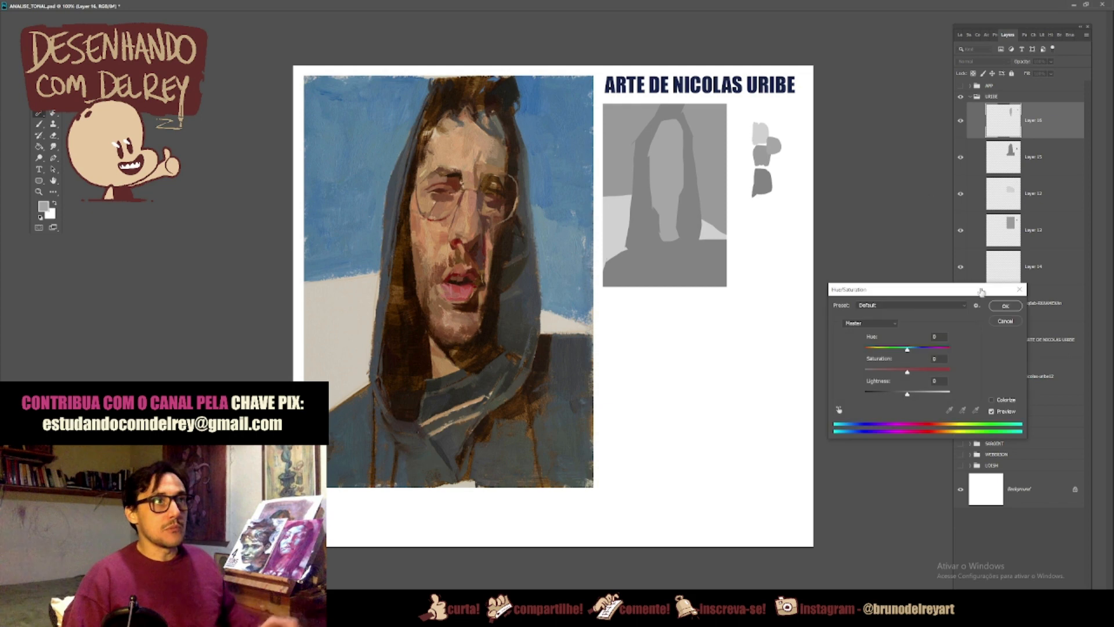
pyautogui.moveTo(907, 396); pyautogui.dragTo(914, 397)
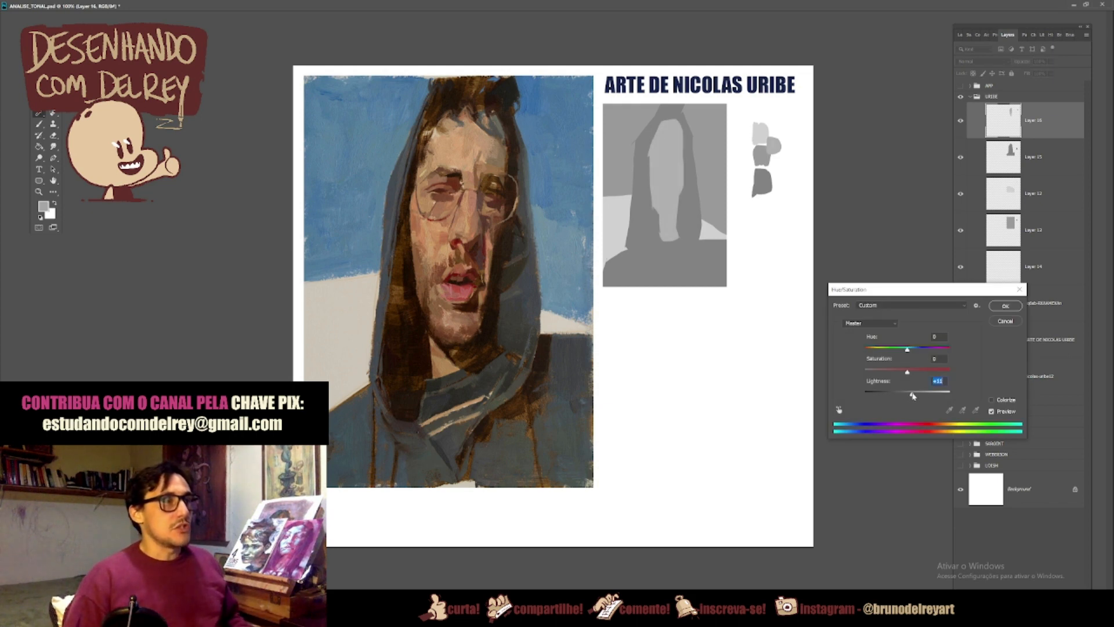
pyautogui.click(1005, 307)
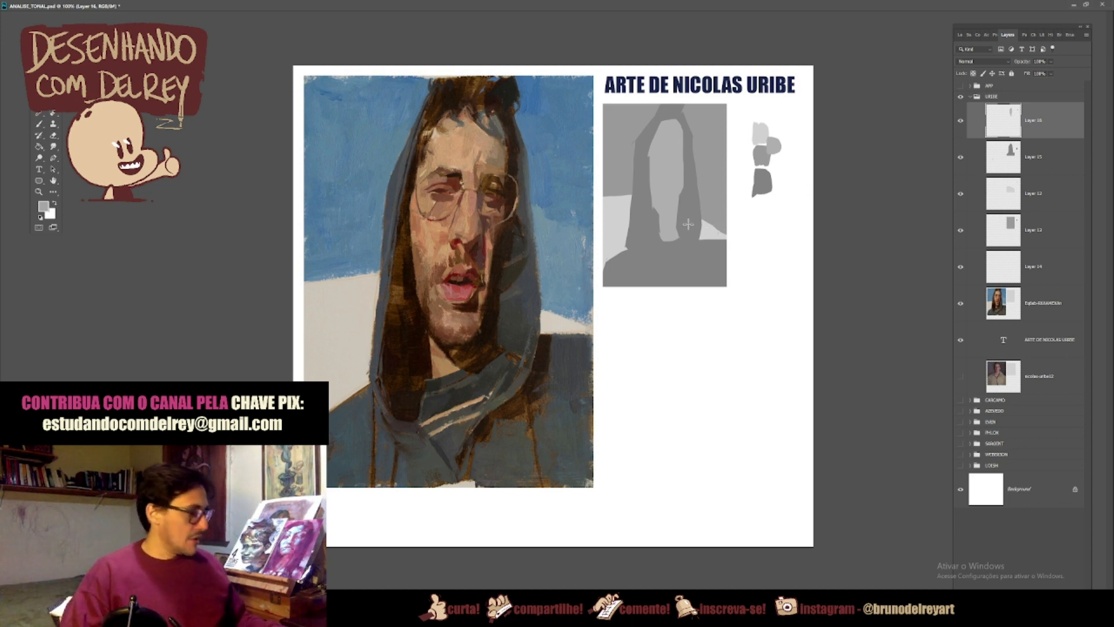
# Step: Lasso the jaw, nose, eye and hairline shadow shapes and clear them from the face layer
pyautogui.moveTo(665, 221)
pyautogui.mouseDown()
pyautogui.moveTo(654, 209)
pyautogui.moveTo(680, 244)
pyautogui.moveTo(688, 231)
pyautogui.moveTo(668, 212)
pyautogui.mouseUp()
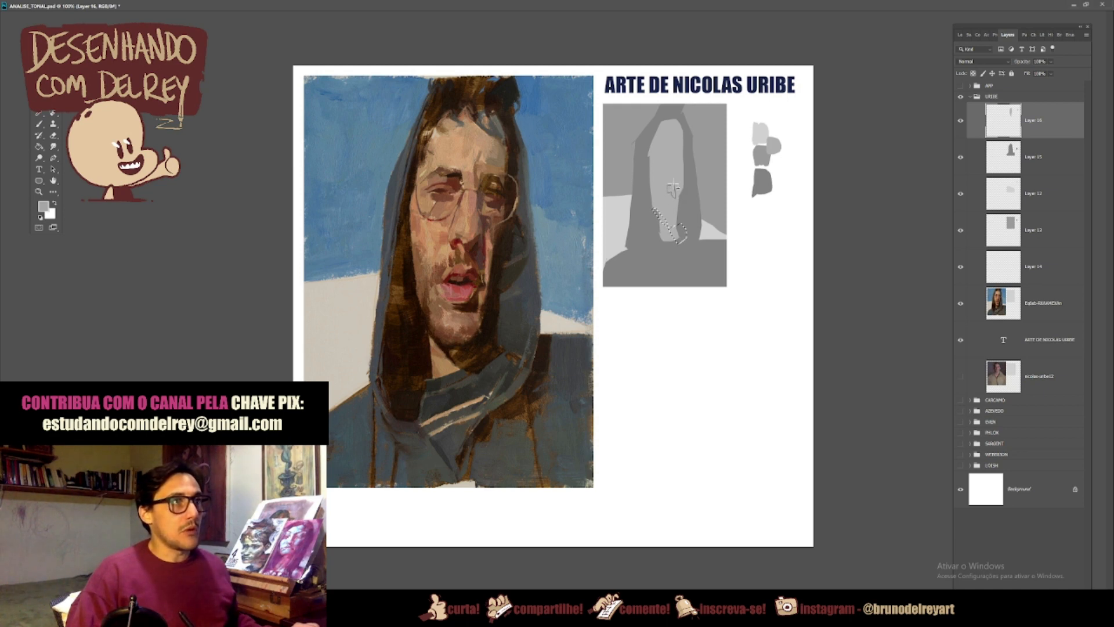
pyautogui.moveTo(673, 184); pyautogui.dragTo(671, 186)
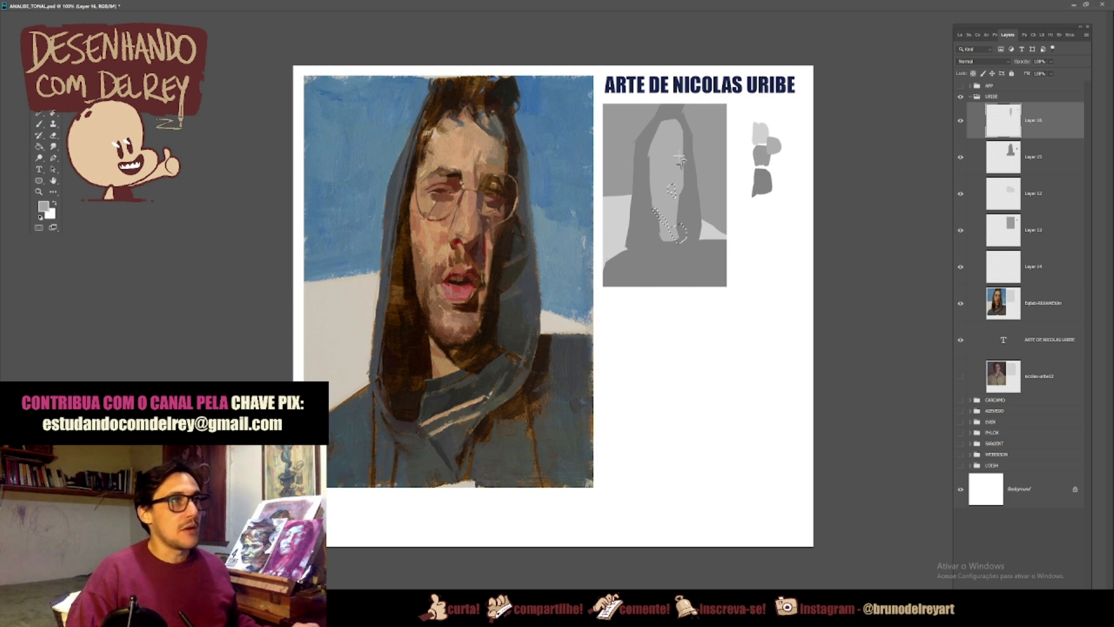
pyautogui.moveTo(675, 158)
pyautogui.mouseDown()
pyautogui.moveTo(680, 166)
pyautogui.moveTo(664, 163)
pyautogui.mouseUp()
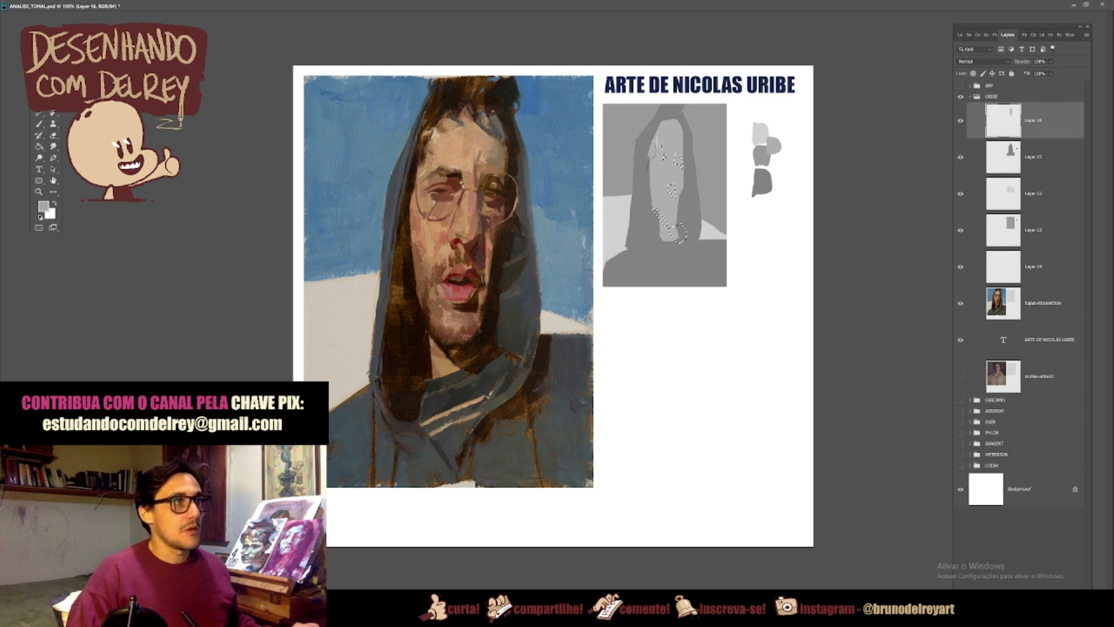
pyautogui.moveTo(677, 122)
pyautogui.mouseDown()
pyautogui.moveTo(661, 119)
pyautogui.moveTo(645, 169)
pyautogui.mouseUp()
pyautogui.hotkey('alt', 'BackSpace')
pyautogui.hotkey('ctrl', 'd')
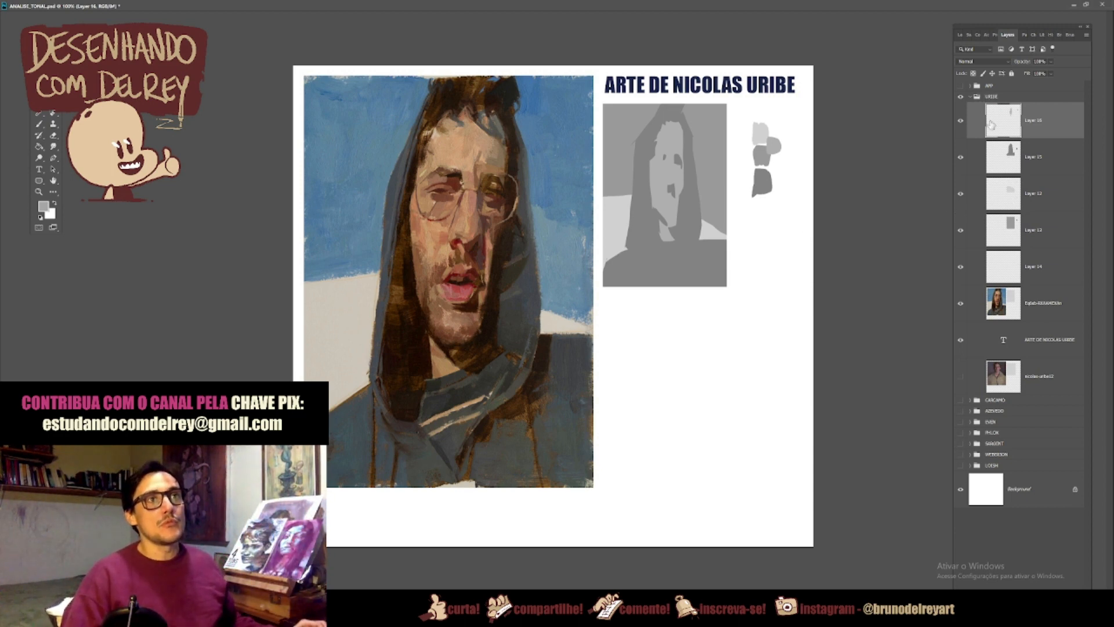
# Step: Merge the sky, light background, hooded figure and face layers of the tonal study into one layer
pyautogui.click(1035, 230)
pyautogui.keyDown('shift'); pyautogui.click(1037, 116); pyautogui.keyUp('shift')
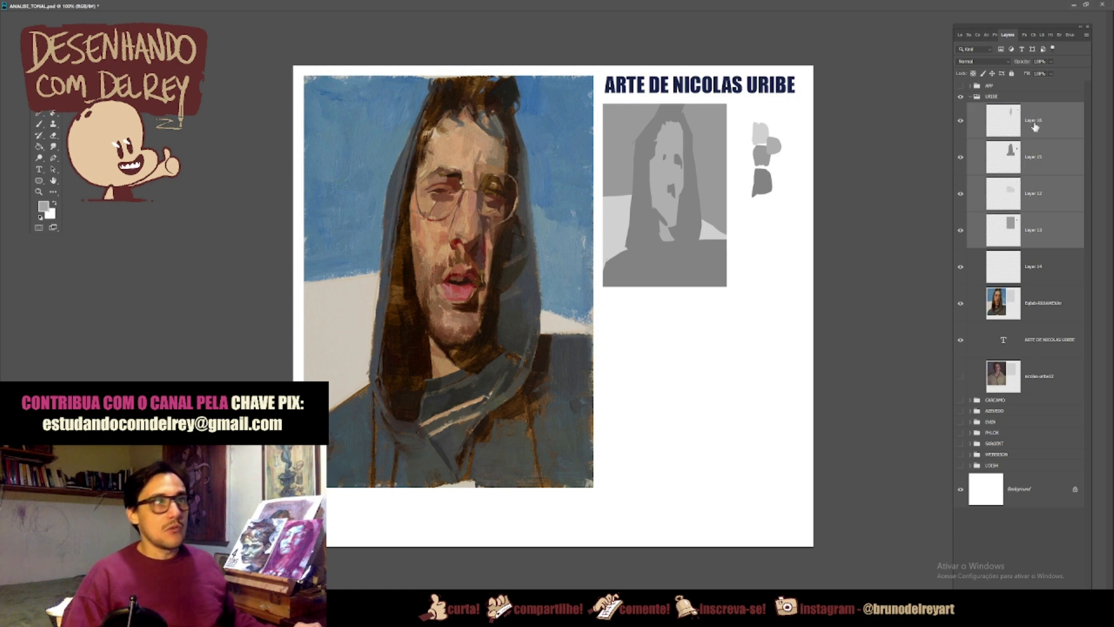
pyautogui.hotkey('ctrl', 'e')
# Step: Hide and collapse the URIBE group, and show and expand the CARCAMO group
pyautogui.click(960, 96)
pyautogui.click(970, 96)
pyautogui.click(961, 108)
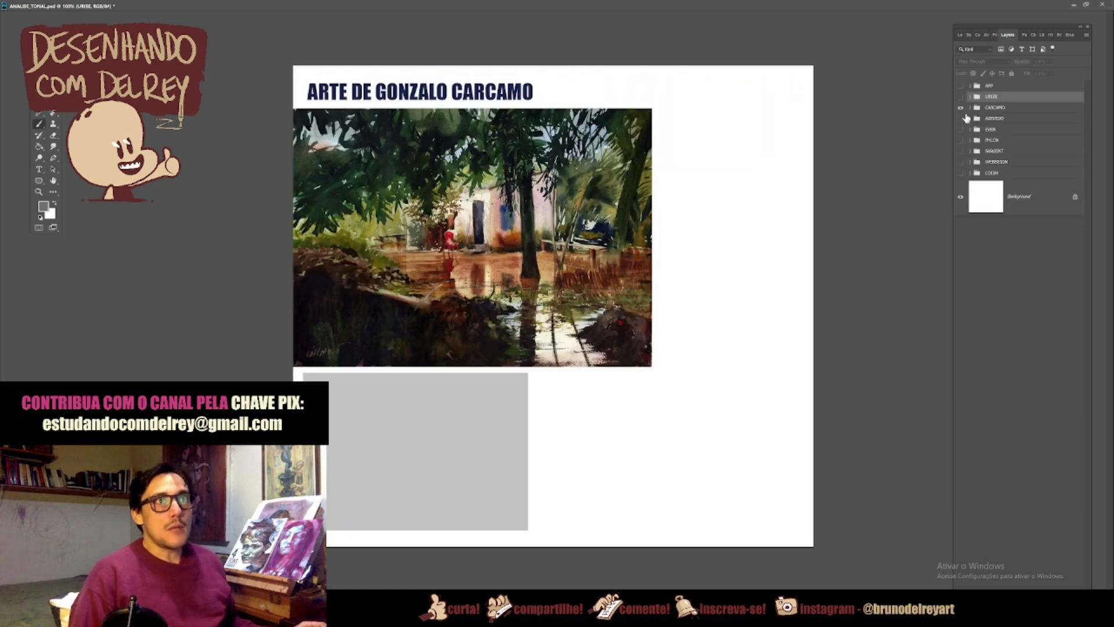
pyautogui.click(970, 108)
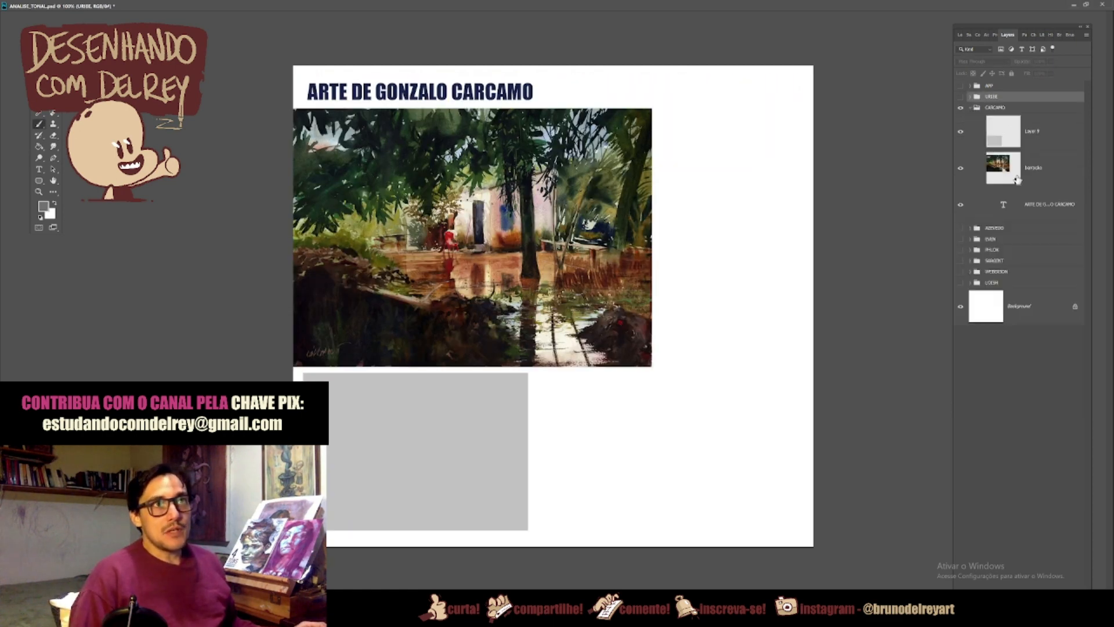
# Step: Lasso the dark left foreground bank of the Carcamo landscape inside the grey rectangle on its layer
pyautogui.click(1032, 131)
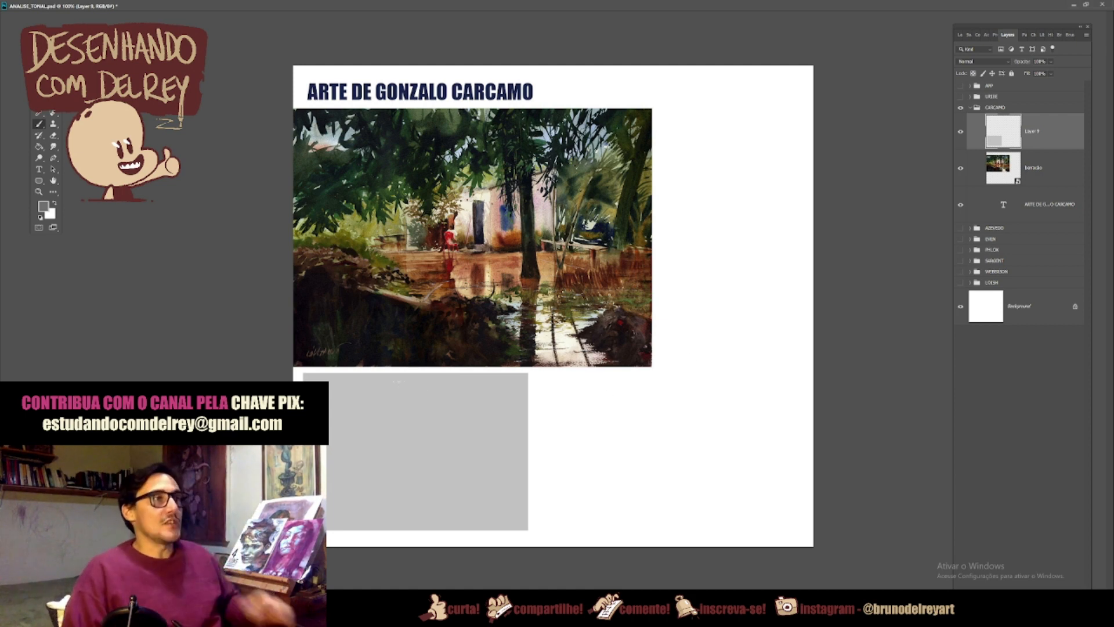
pyautogui.hotkey('ctrl', '+')
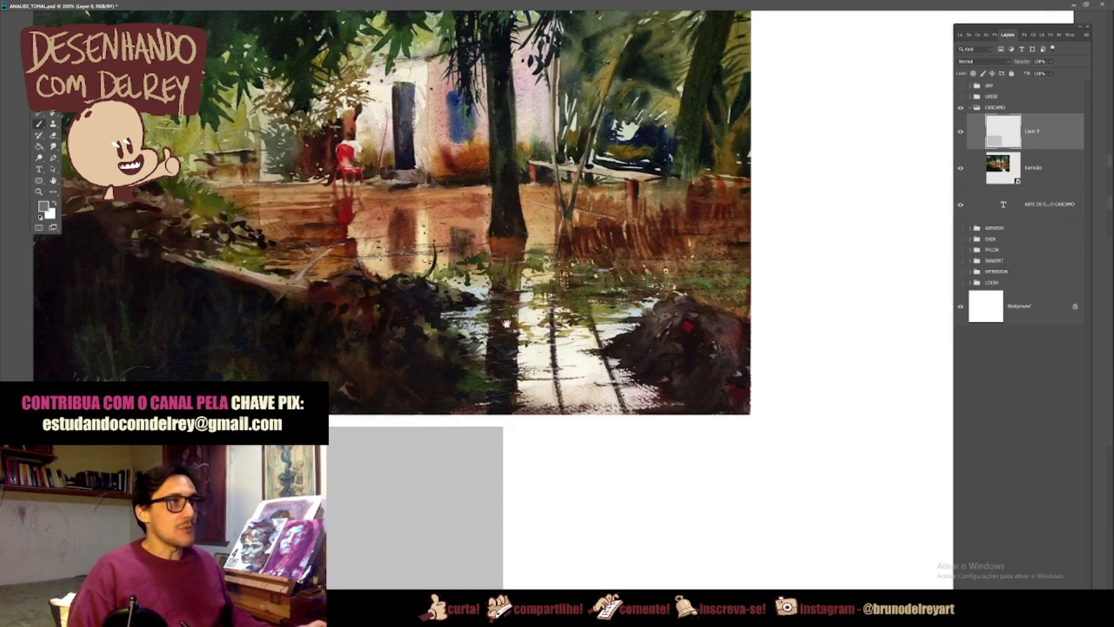
pyautogui.scroll(-3, 553, 319)
pyautogui.hotkey('ctrl', '-')
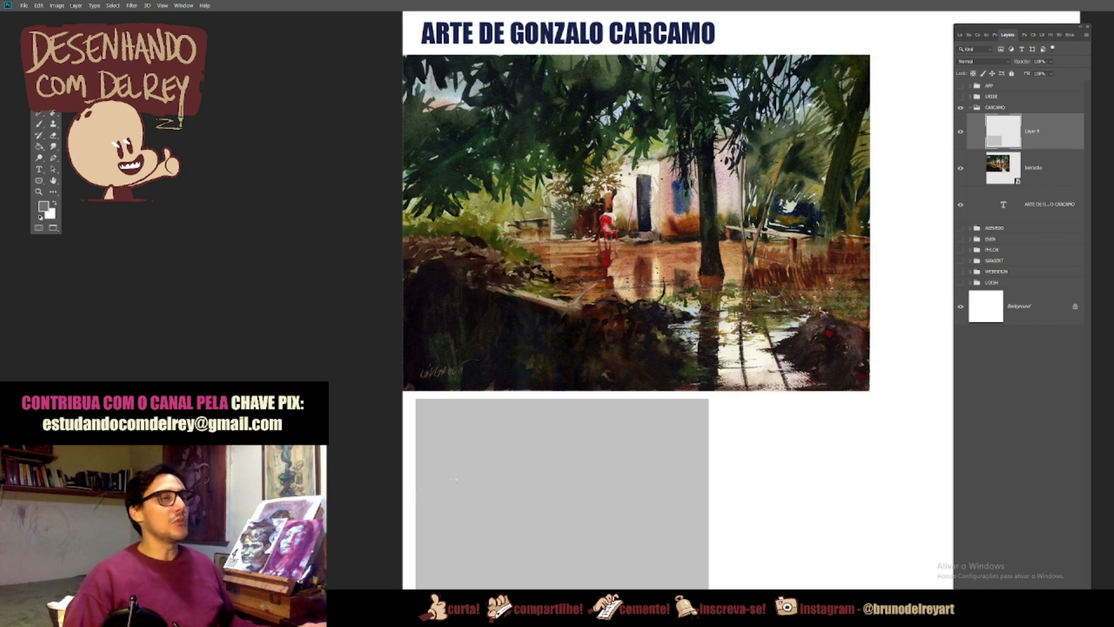
pyautogui.moveTo(436, 495); pyautogui.dragTo(482, 515)
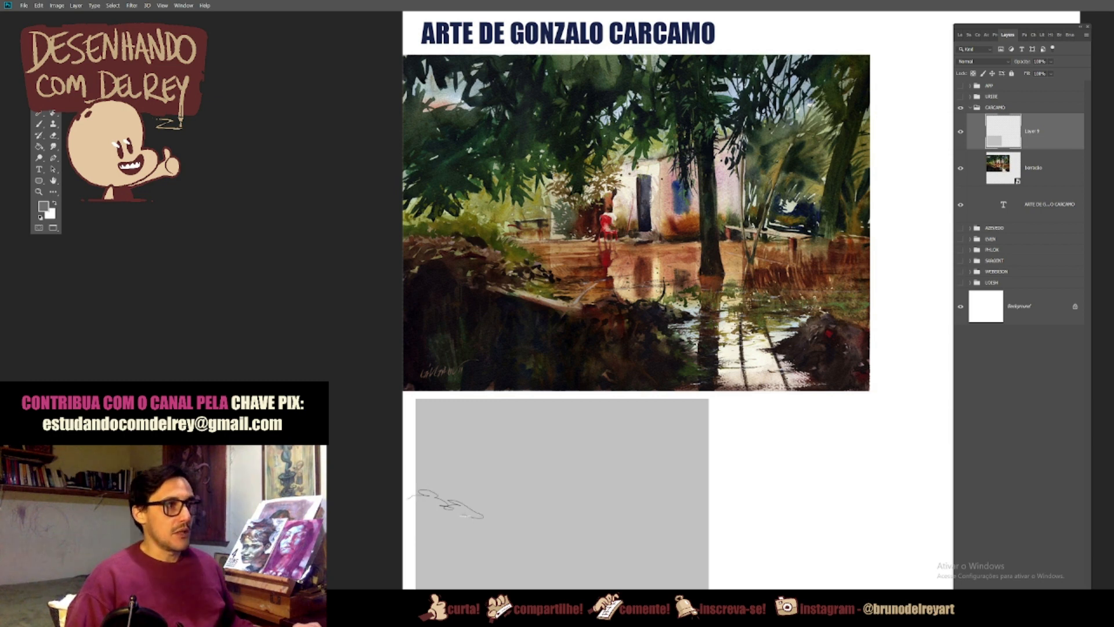
pyautogui.moveTo(523, 533); pyautogui.dragTo(547, 527)
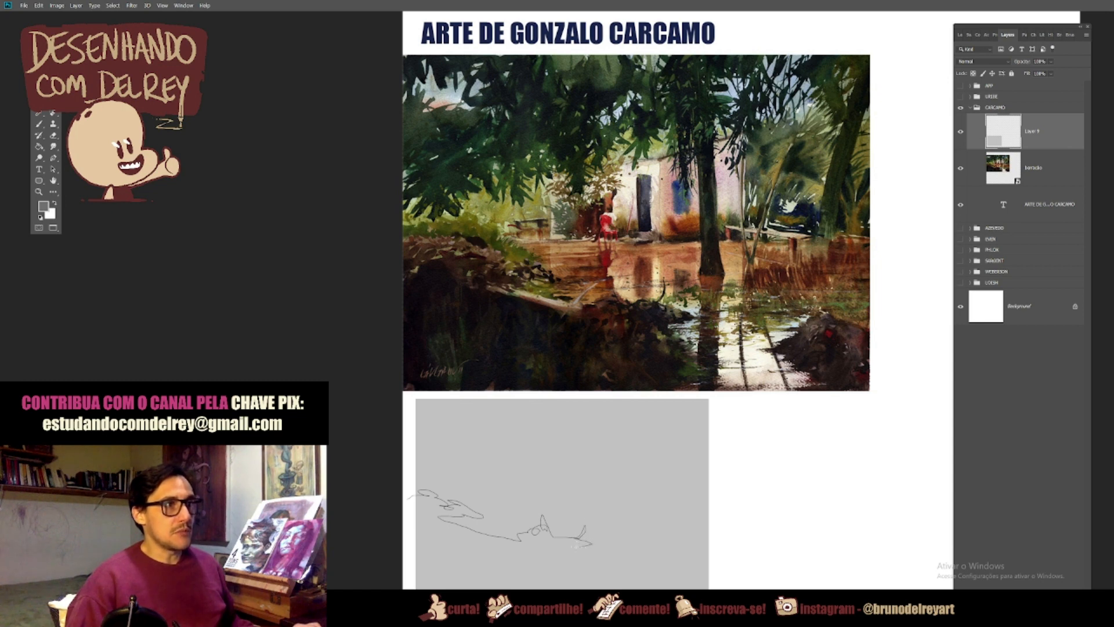
pyautogui.moveTo(568, 554)
pyautogui.mouseDown()
pyautogui.moveTo(585, 557)
pyautogui.moveTo(601, 582)
pyautogui.mouseUp()
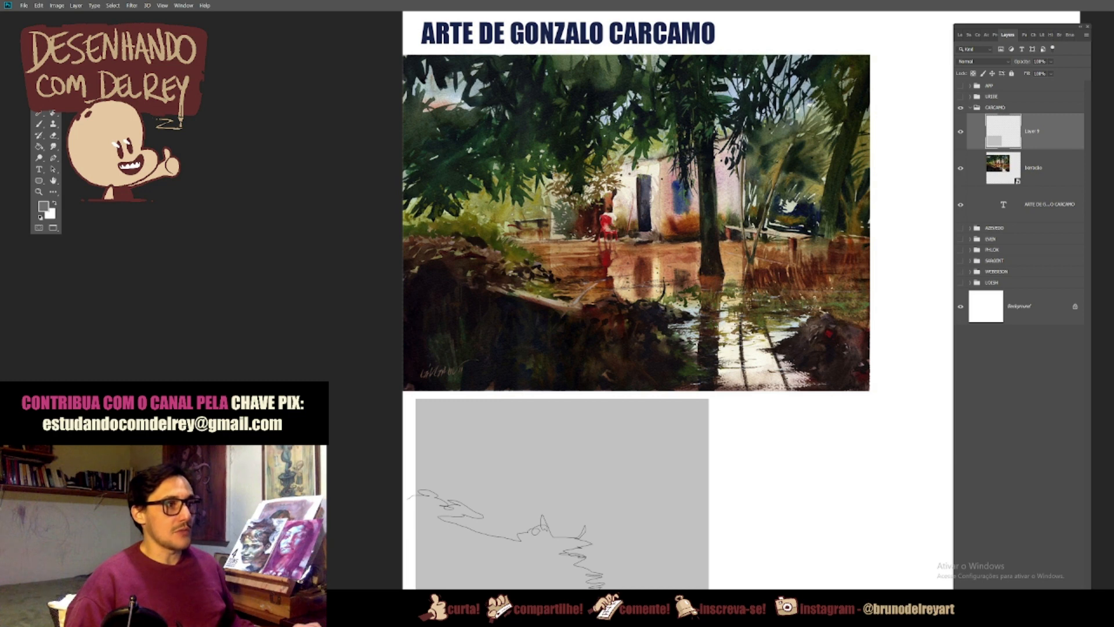
pyautogui.moveTo(400, 543); pyautogui.dragTo(407, 496)
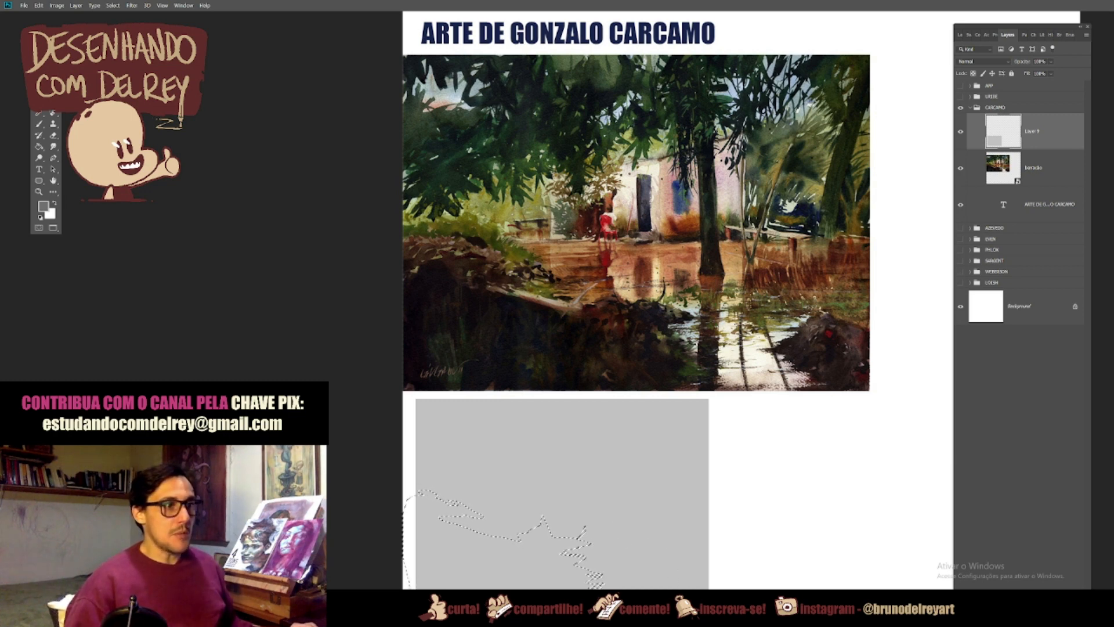
# Step: Add the right foreground rock, the tree trunk and the overhanging foliage shapes to the selection
pyautogui.moveTo(663, 584); pyautogui.dragTo(636, 566)
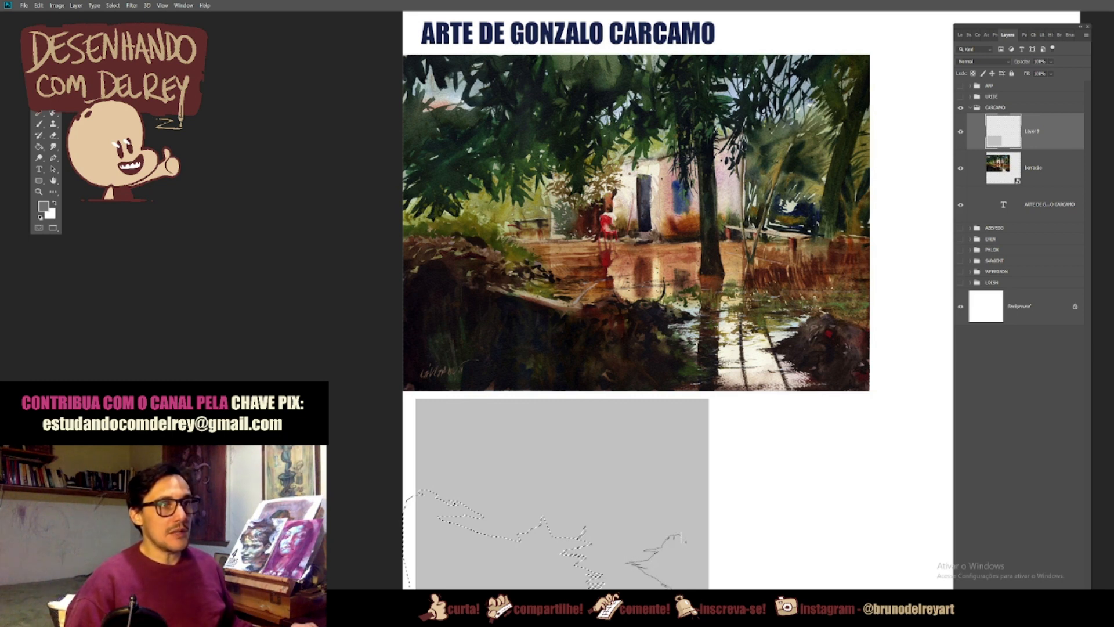
pyautogui.moveTo(696, 544)
pyautogui.mouseDown()
pyautogui.moveTo(730, 569)
pyautogui.moveTo(721, 581)
pyautogui.mouseUp()
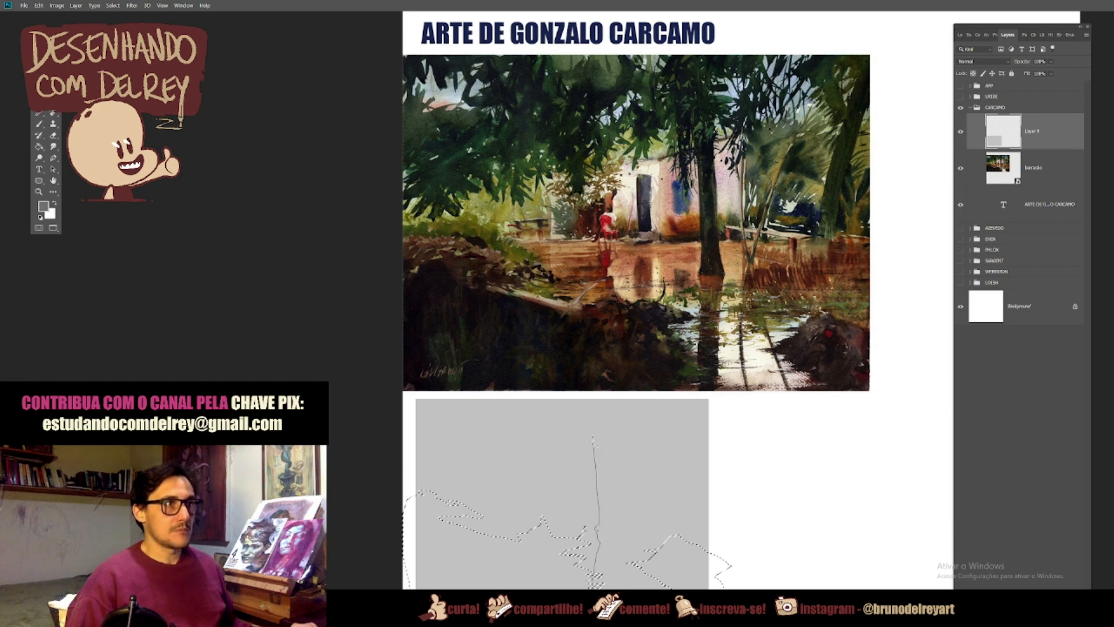
pyautogui.moveTo(604, 399); pyautogui.dragTo(605, 400)
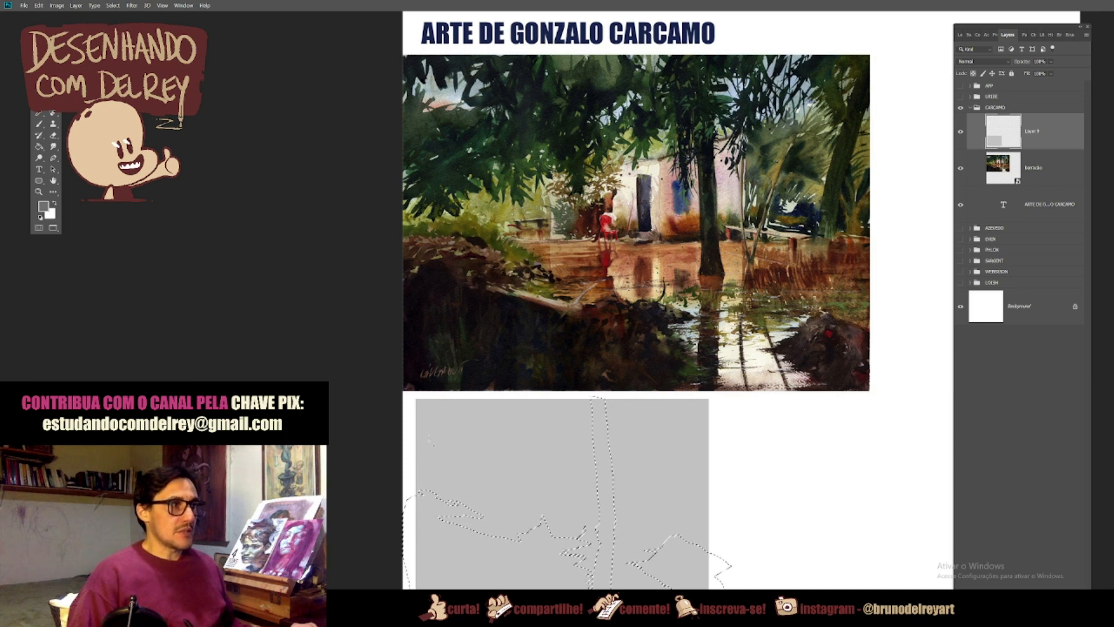
pyautogui.moveTo(433, 472)
pyautogui.mouseDown()
pyautogui.moveTo(464, 480)
pyautogui.moveTo(615, 459)
pyautogui.moveTo(612, 423)
pyautogui.moveTo(630, 432)
pyautogui.moveTo(644, 401)
pyautogui.moveTo(625, 472)
pyautogui.moveTo(640, 424)
pyautogui.moveTo(653, 411)
pyautogui.moveTo(654, 437)
pyautogui.moveTo(668, 400)
pyautogui.mouseUp()
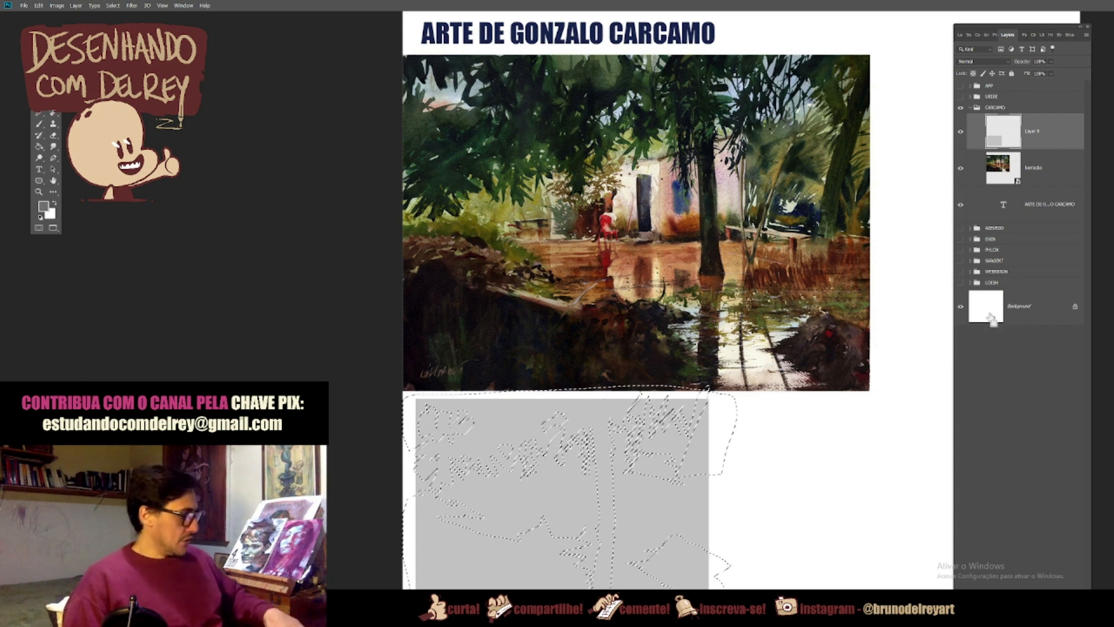
# Step: Copy the selected foreground, trunk and foliage shapes to a new layer and darken them with Hue/Saturation at Lightness -41
pyautogui.hotkey('ctrl', 'j')
pyautogui.hotkey('ctrl', 'u')
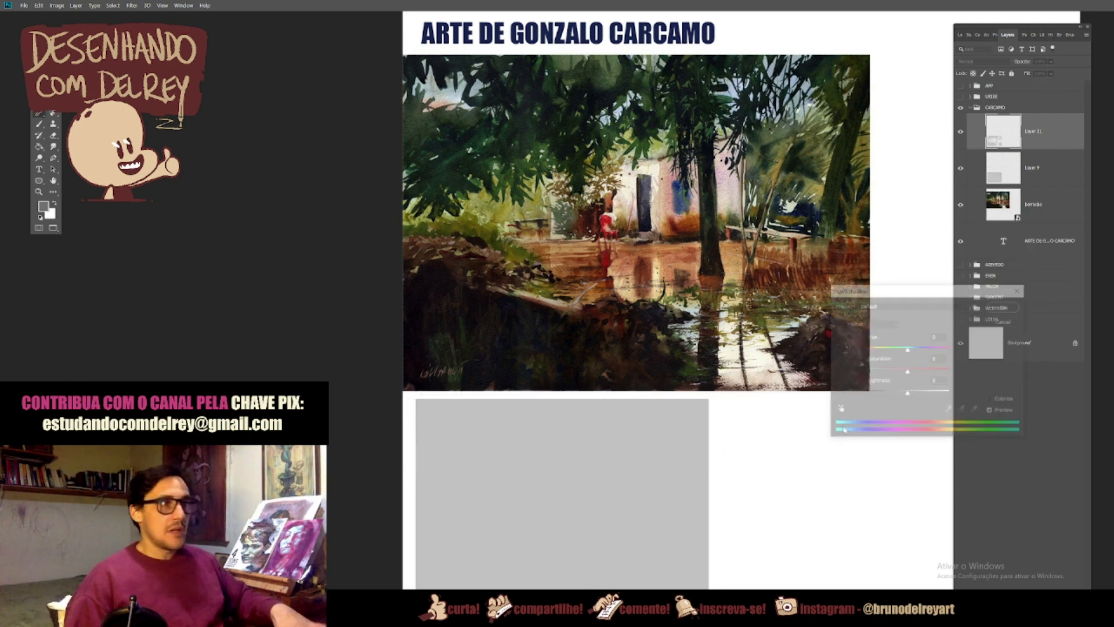
pyautogui.moveTo(908, 393); pyautogui.dragTo(893, 395)
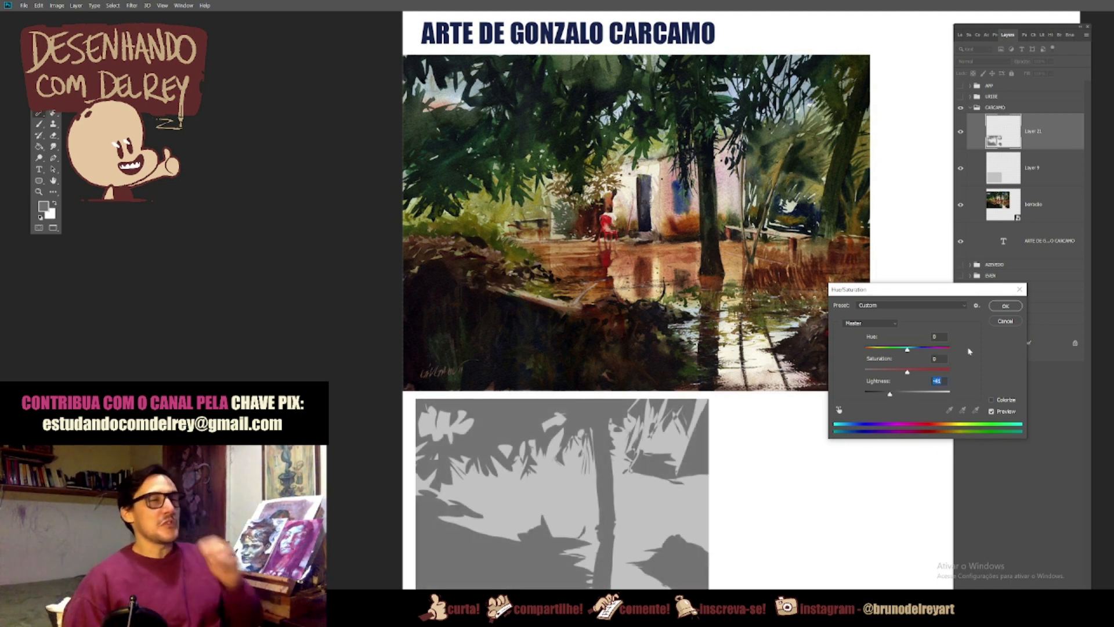
pyautogui.click(1004, 307)
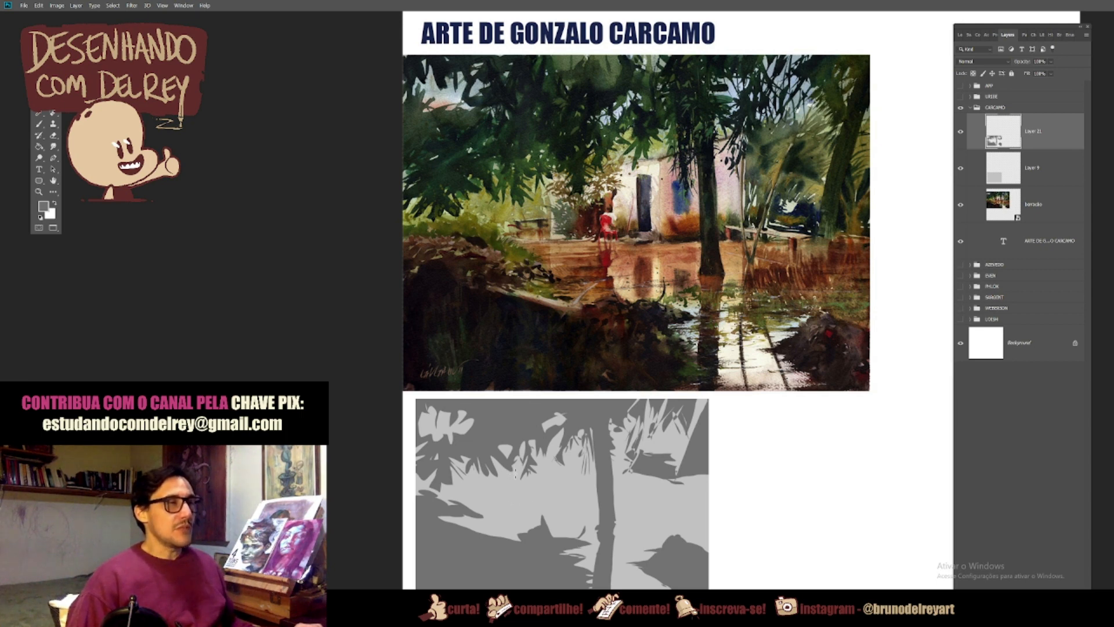
# Step: Lasso the mid-dark shapes around the house: the bush, the doorway and the low shapes running past the trunk
pyautogui.click(513, 477)
pyautogui.press('Return')
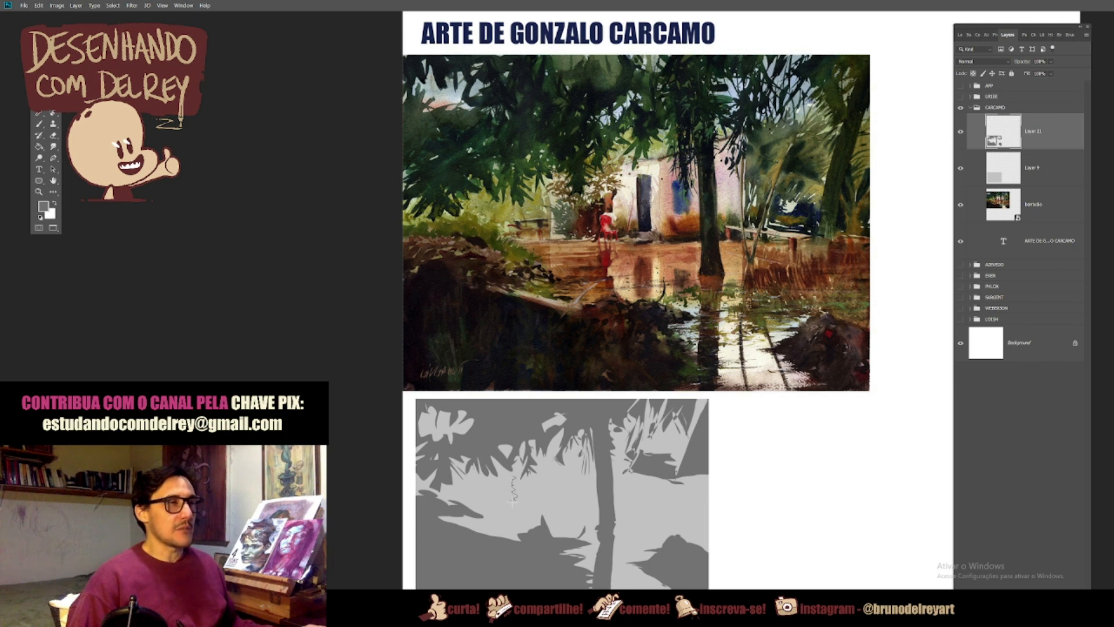
pyautogui.moveTo(524, 502); pyautogui.dragTo(589, 494)
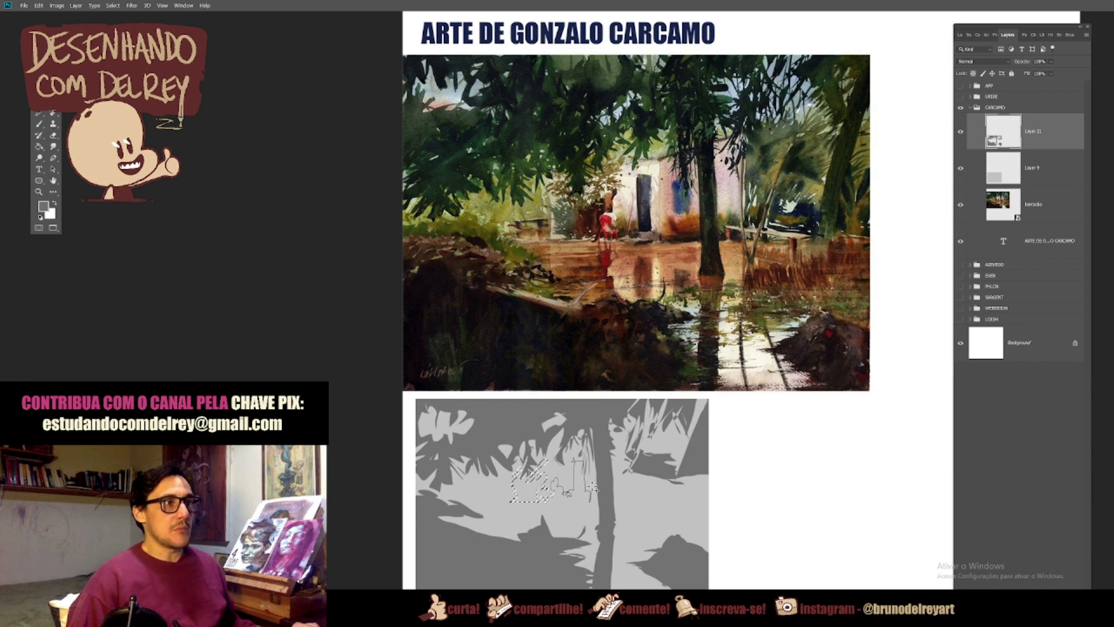
pyautogui.moveTo(596, 491); pyautogui.dragTo(611, 491)
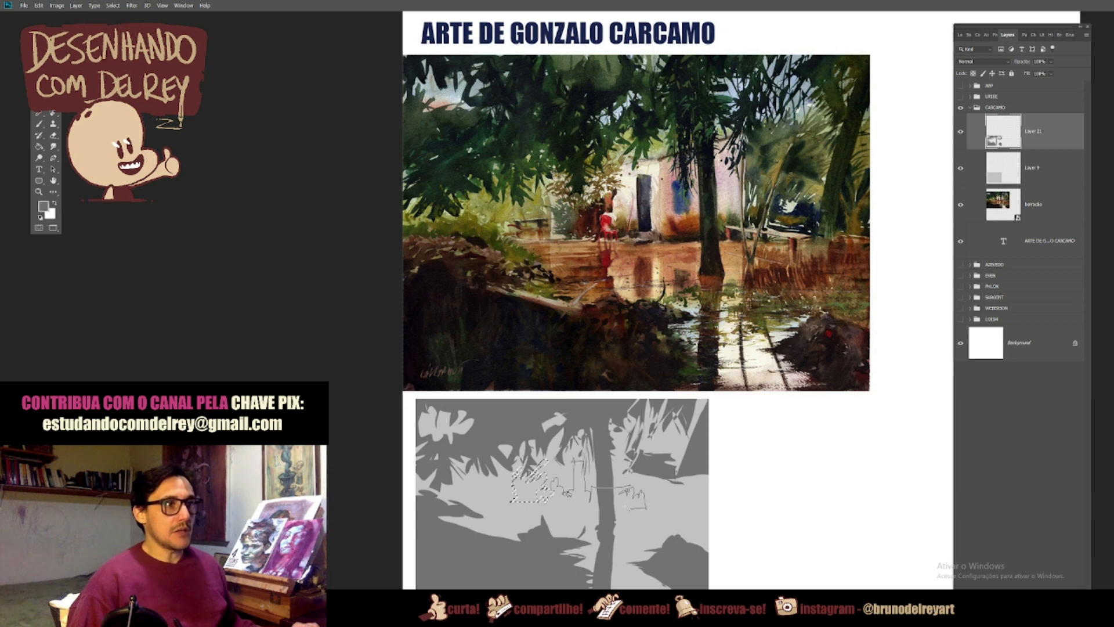
pyautogui.moveTo(618, 504); pyautogui.dragTo(596, 509)
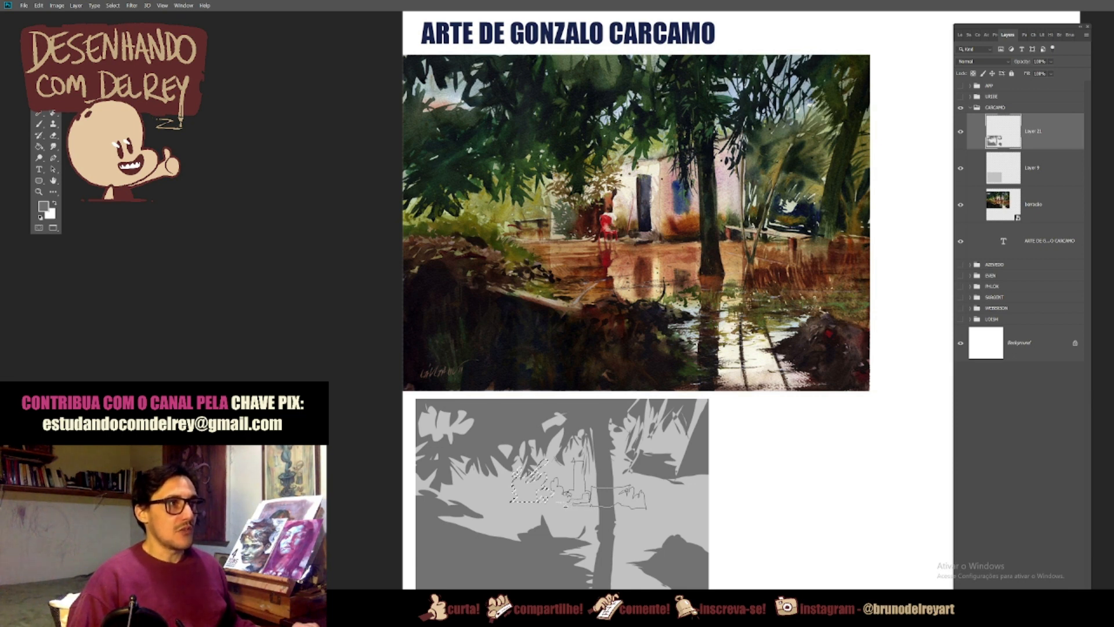
pyautogui.moveTo(555, 497); pyautogui.dragTo(552, 493)
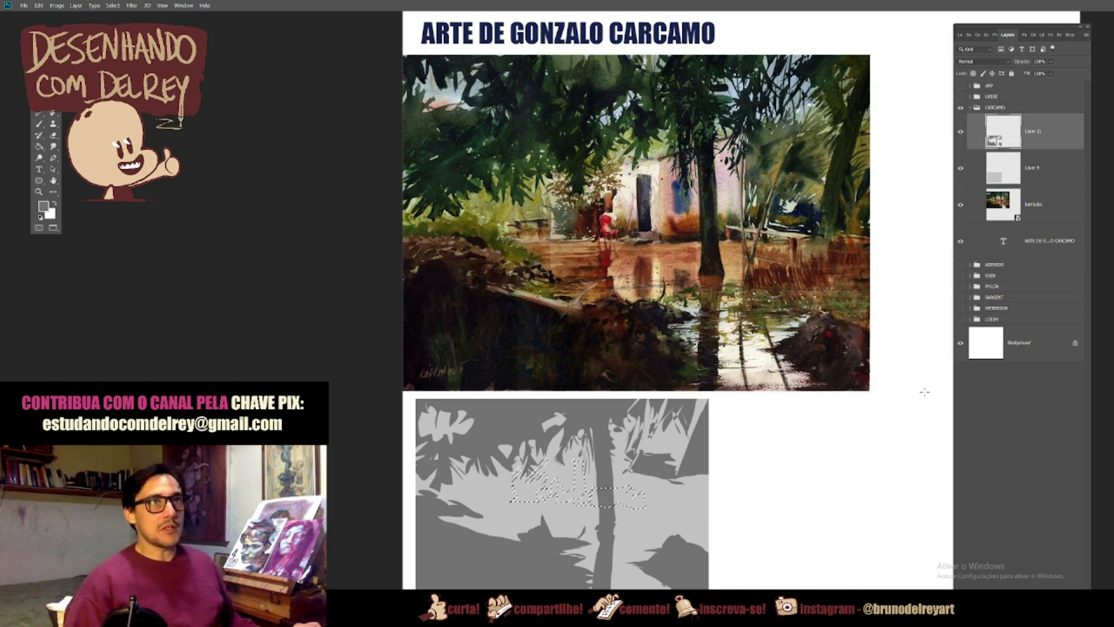
# Step: Copy the selected house shapes from Layer 9 to a new layer and darken them with Hue/Saturation at Lightness -31
pyautogui.click(1051, 170)
pyautogui.hotkey('ctrl', 'shift', 'alt', 'n')
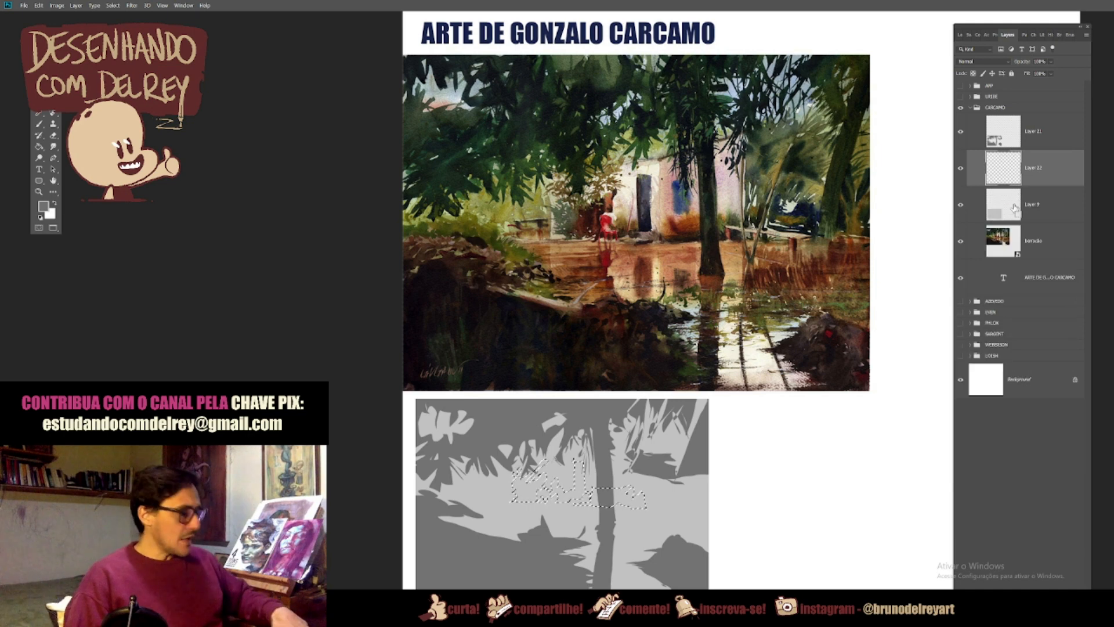
pyautogui.hotkey('ctrl', 'u')
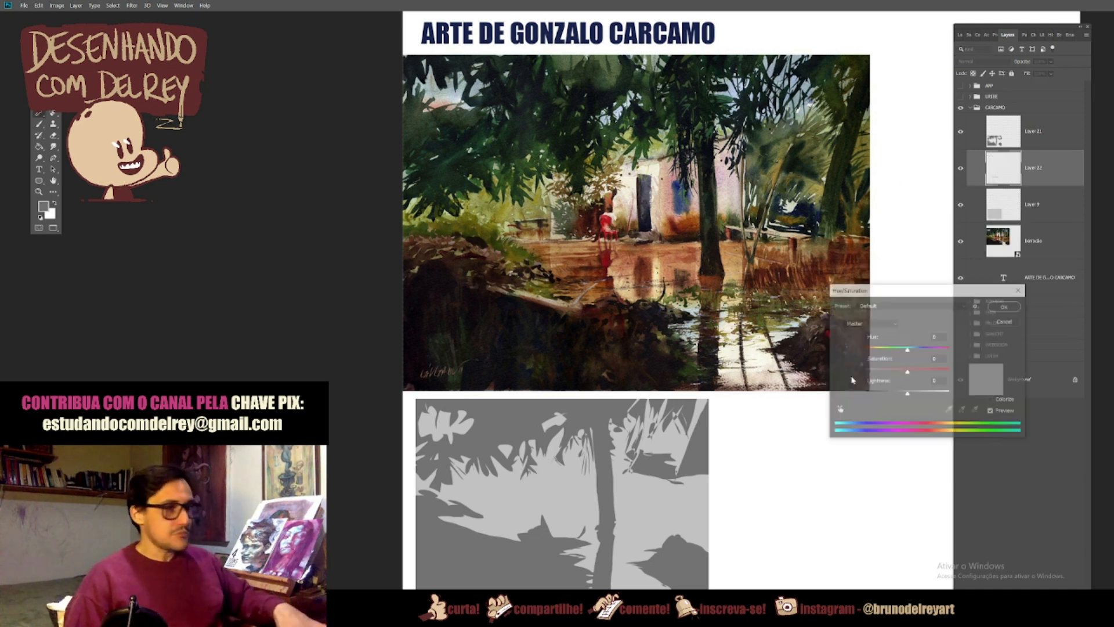
pyautogui.moveTo(907, 394); pyautogui.dragTo(893, 399)
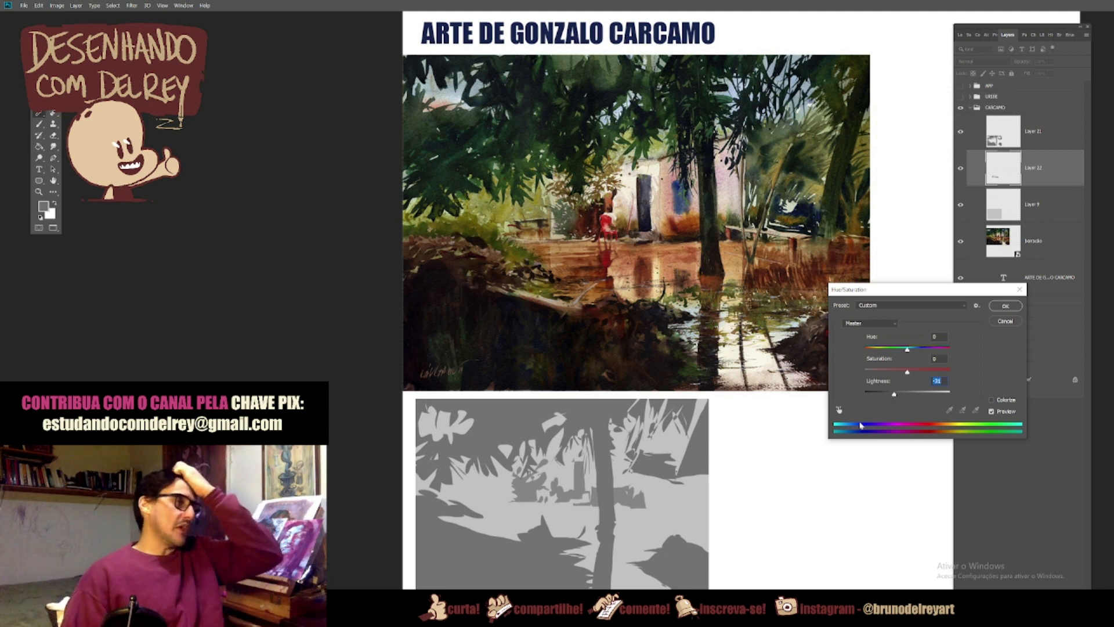
pyautogui.press('Return')
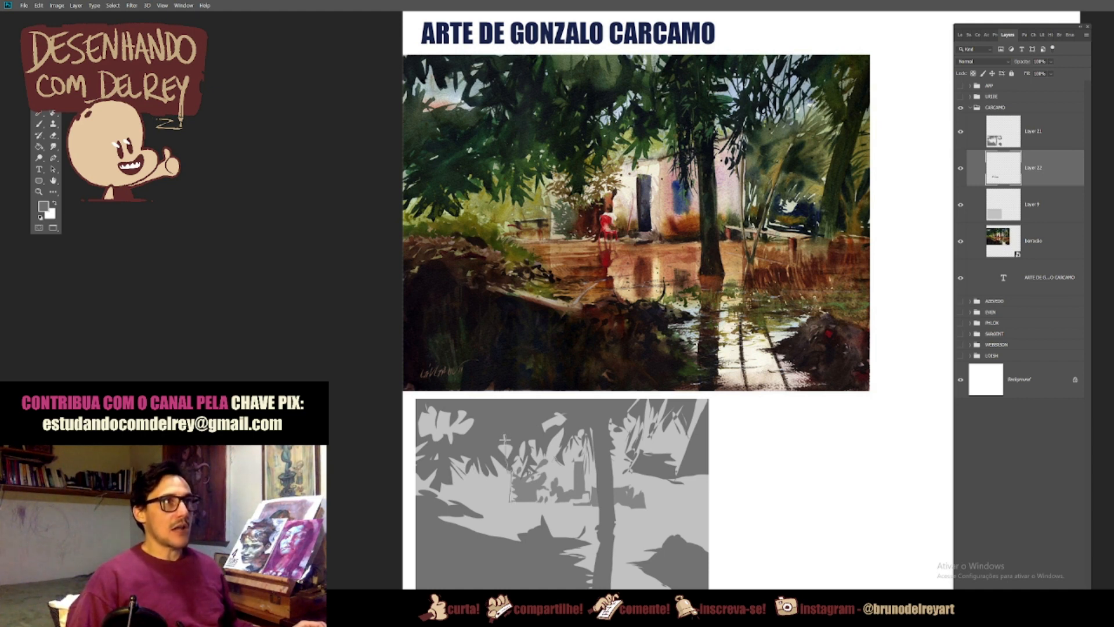
# Step: Lasso the light house wall and background, copy them from Layer 9 to a new layer, and lighten them with Lightness +40
pyautogui.moveTo(506, 440)
pyautogui.mouseDown()
pyautogui.moveTo(592, 438)
pyautogui.moveTo(638, 479)
pyautogui.mouseUp()
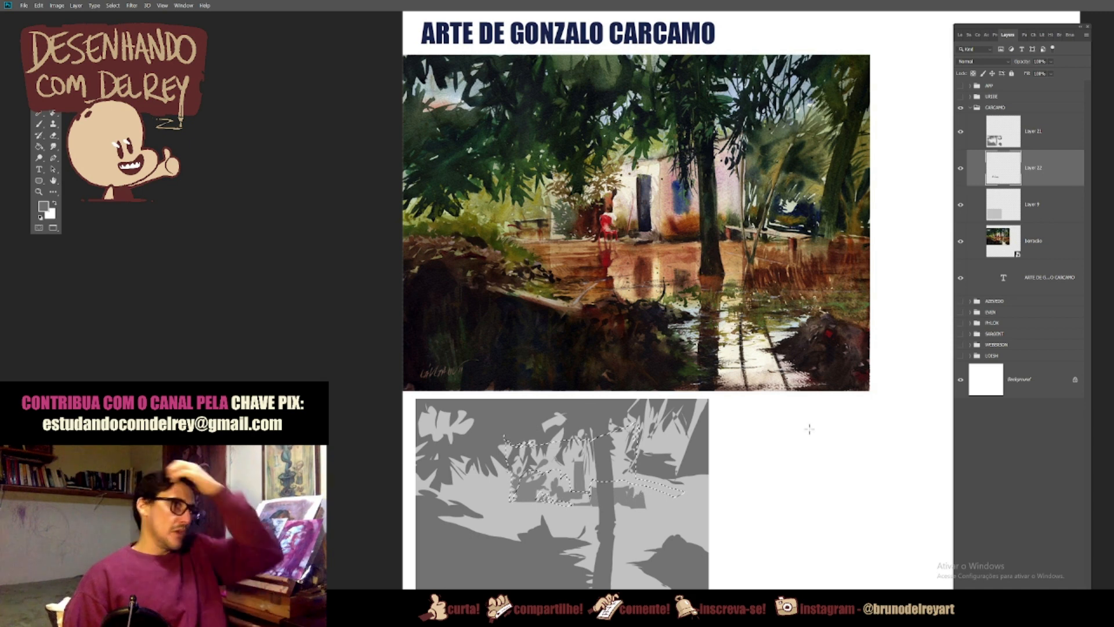
pyautogui.click(1023, 221)
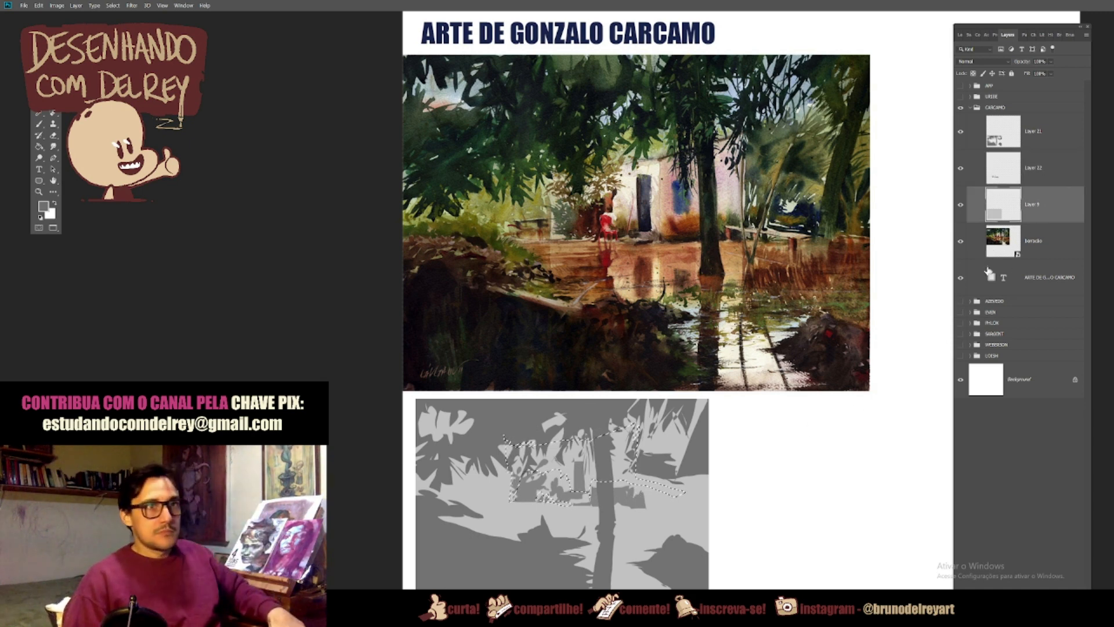
pyautogui.hotkey('ctrl', 'j')
pyautogui.hotkey('ctrl', 'u')
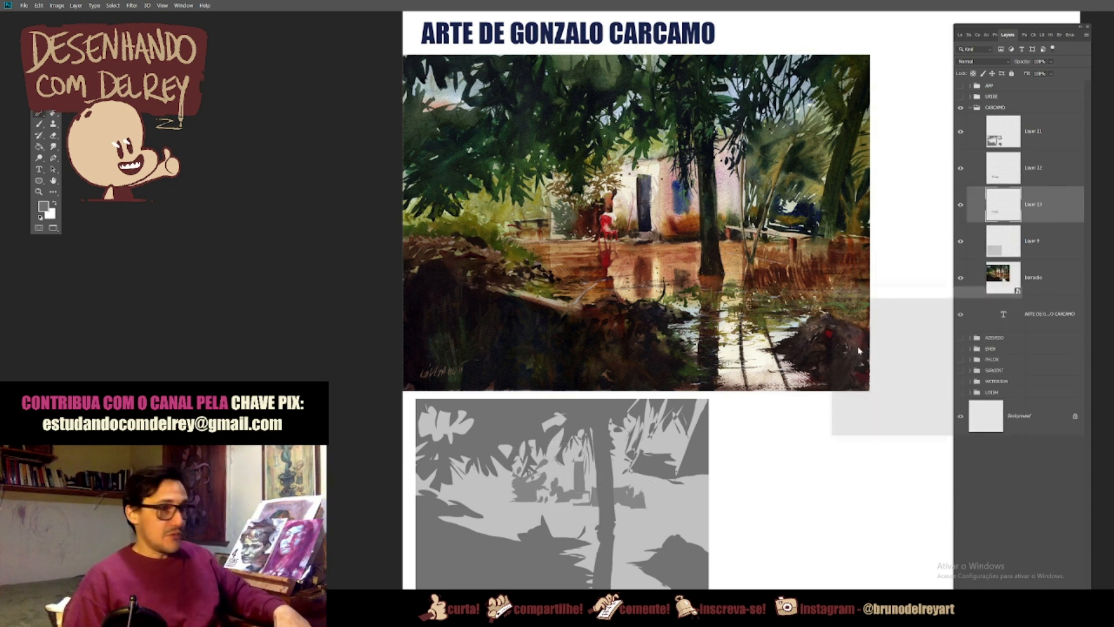
pyautogui.moveTo(908, 394); pyautogui.dragTo(926, 398)
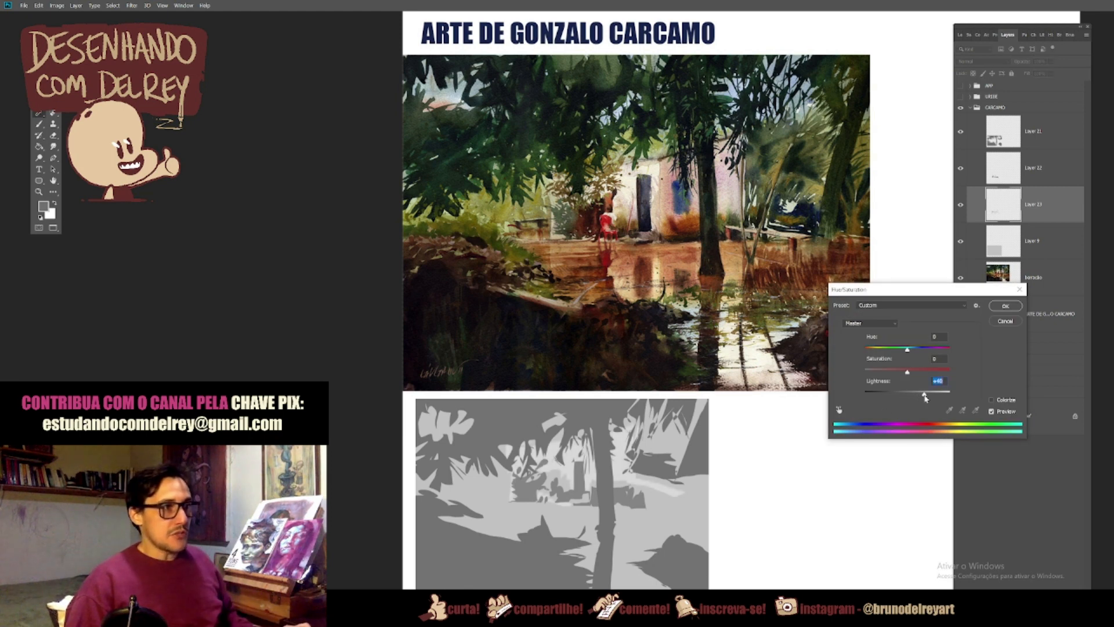
pyautogui.click(1005, 308)
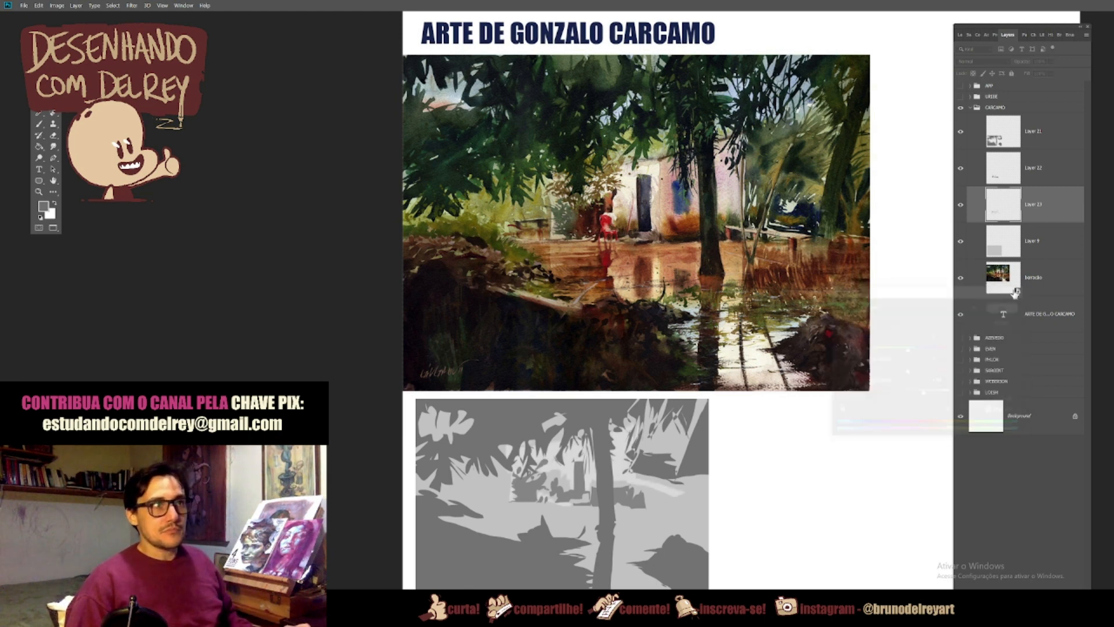
# Step: Darken the grey base rectangle on Layer 9 slightly by lowering its Lightness in Hue/Saturation
pyautogui.click(1036, 256)
pyautogui.hotkey('ctrl', 'u')
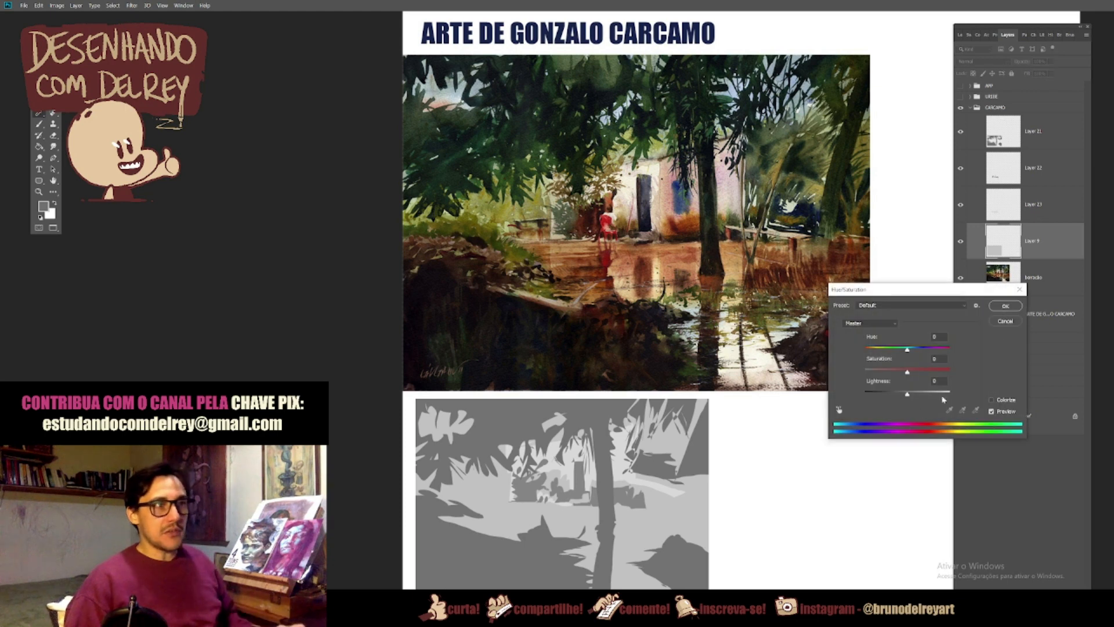
pyautogui.moveTo(909, 396); pyautogui.dragTo(904, 396)
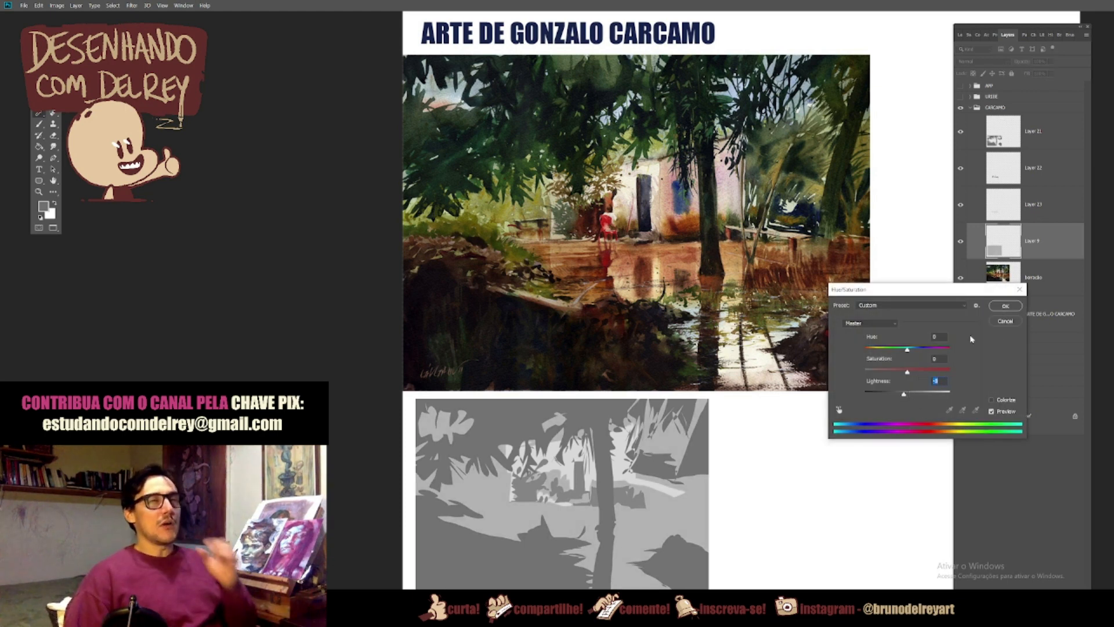
pyautogui.click(1006, 307)
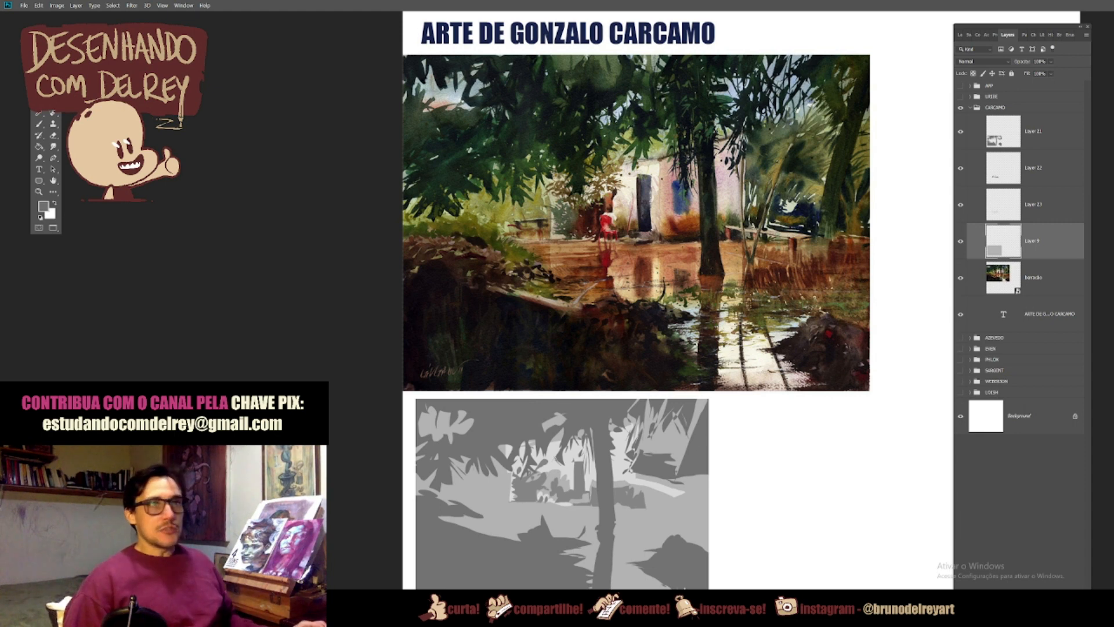
# Step: Paint the light water reflections in front of the house and beside the trunk in light grey on Layer 13
pyautogui.click(1019, 213)
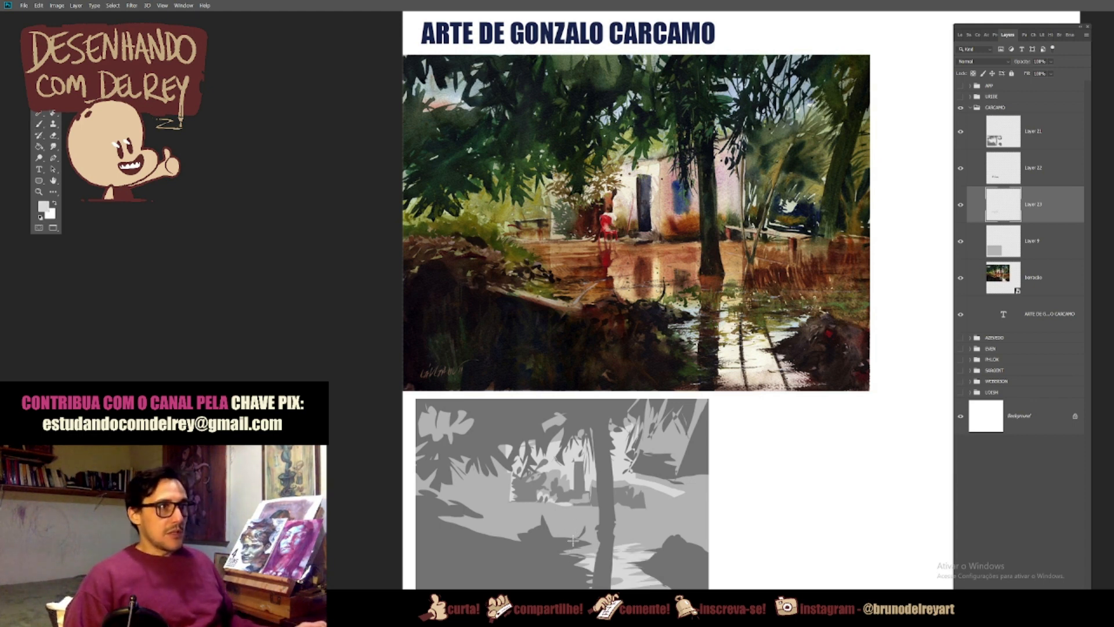
pyautogui.click(574, 543)
pyautogui.press('Return')
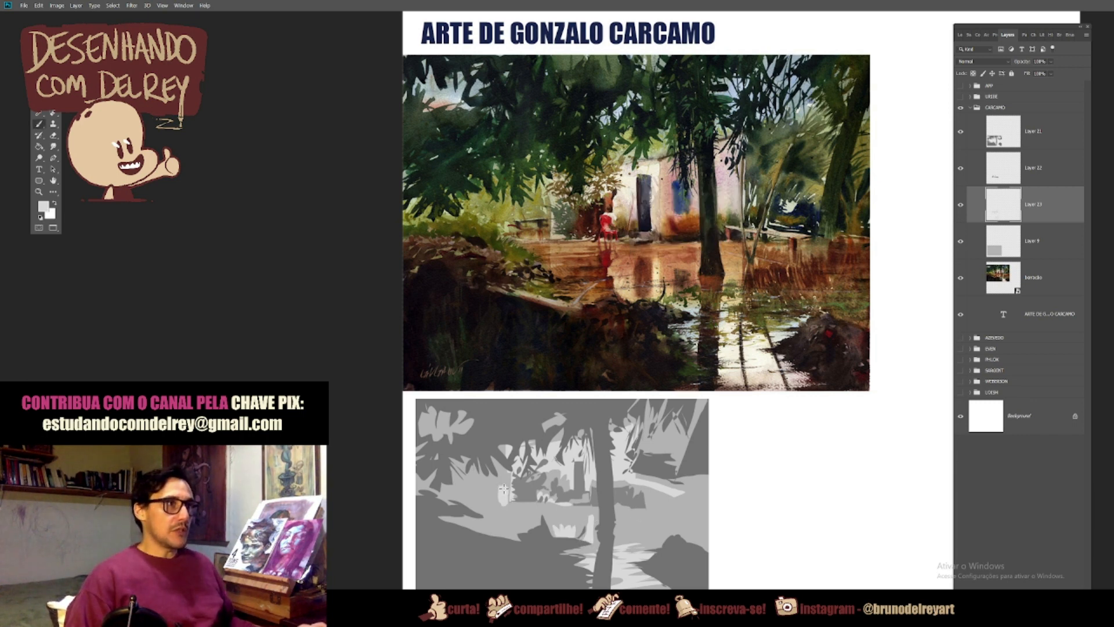
# Step: Touch up the base of the house with a darker grey and paint the small fence left of it on Layer 11
pyautogui.keyDown('alt'); pyautogui.click(524, 495); pyautogui.keyUp('alt')
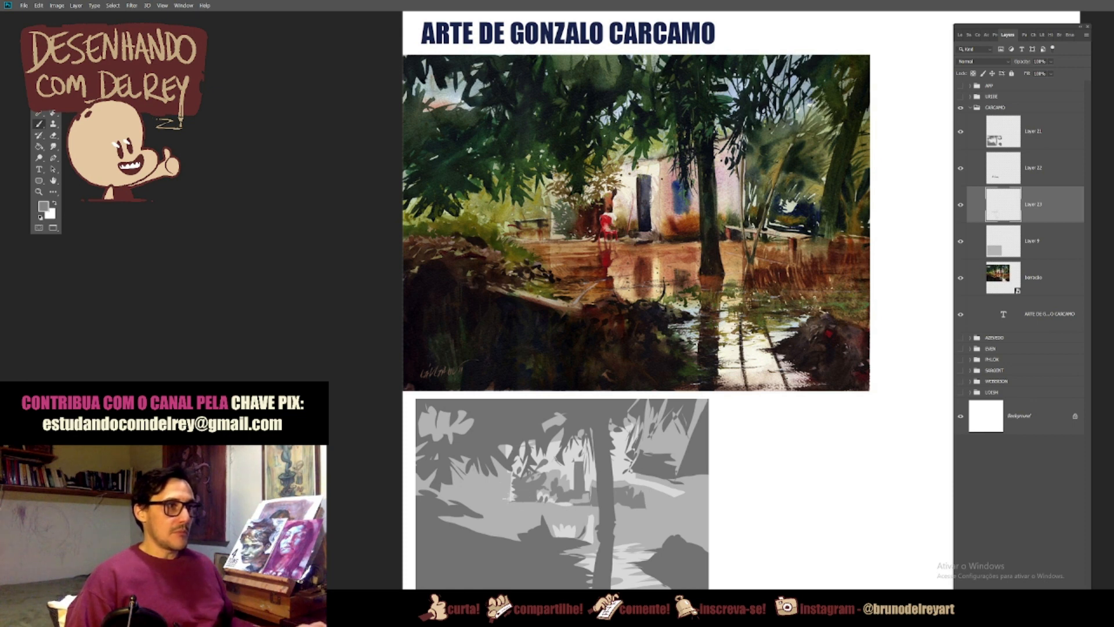
pyautogui.keyDown('alt'); pyautogui.click(552, 481); pyautogui.keyUp('alt')
pyautogui.keyDown('alt'); pyautogui.click(519, 493); pyautogui.keyUp('alt')
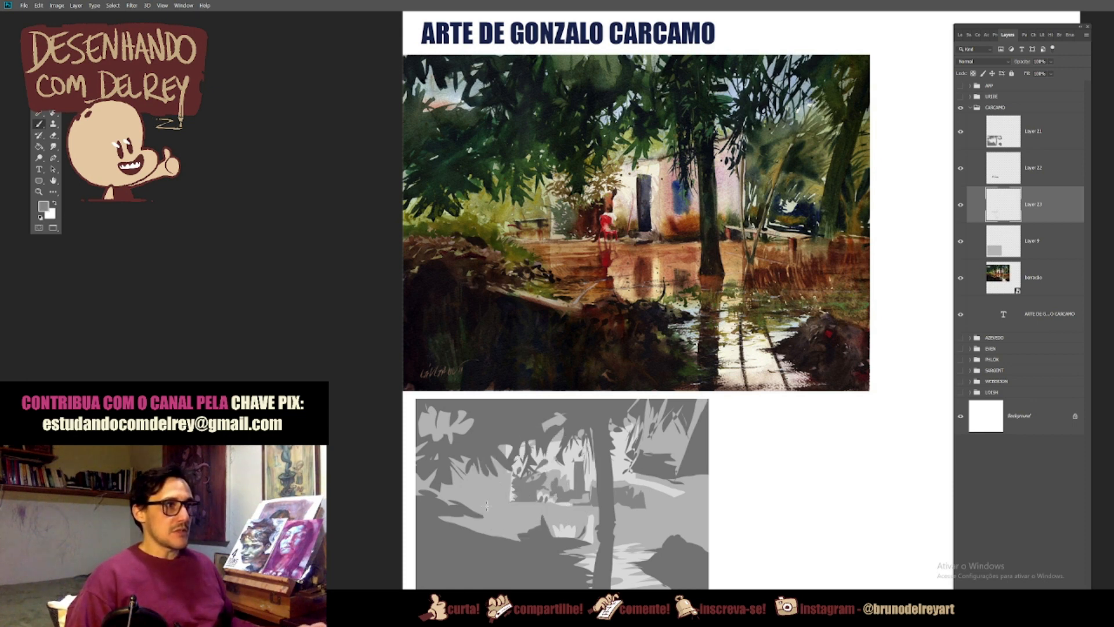
pyautogui.click(1041, 138)
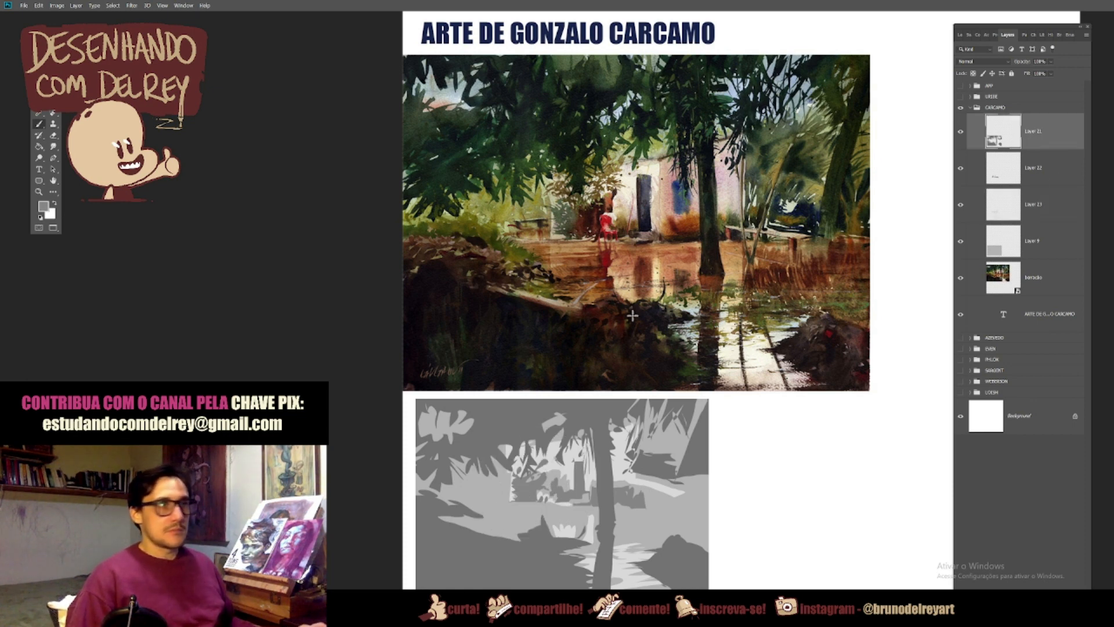
pyautogui.moveTo(477, 494); pyautogui.dragTo(502, 491)
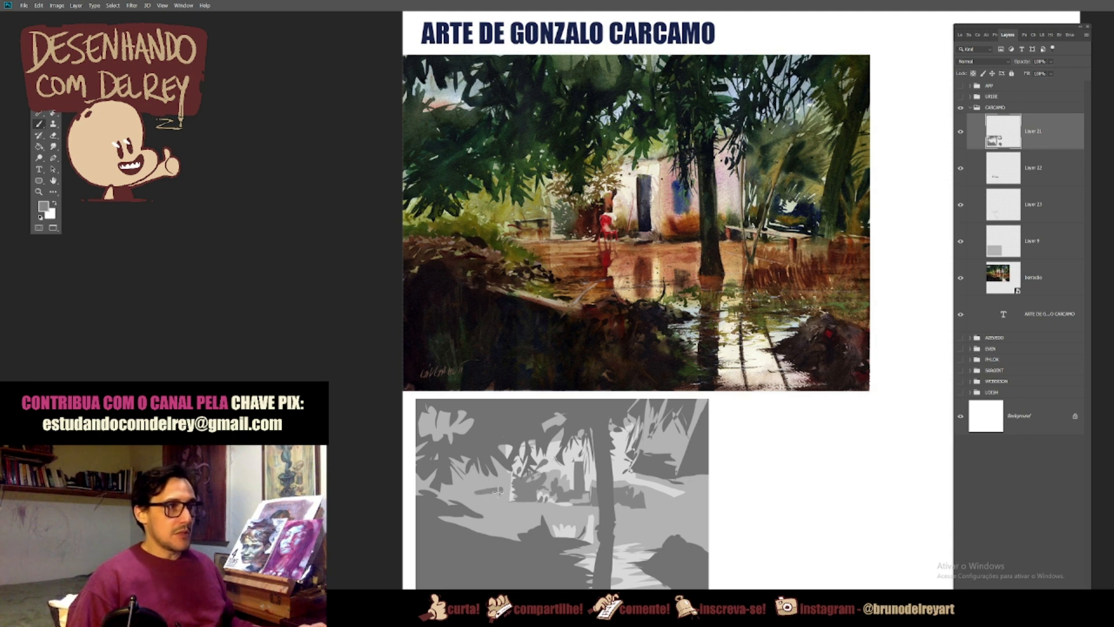
# Step: Paint mid-grey strokes on Layer 12 along the left bank, across the water and over the right-hand vegetation, undoing a stray stroke
pyautogui.hotkey('alt', '[')
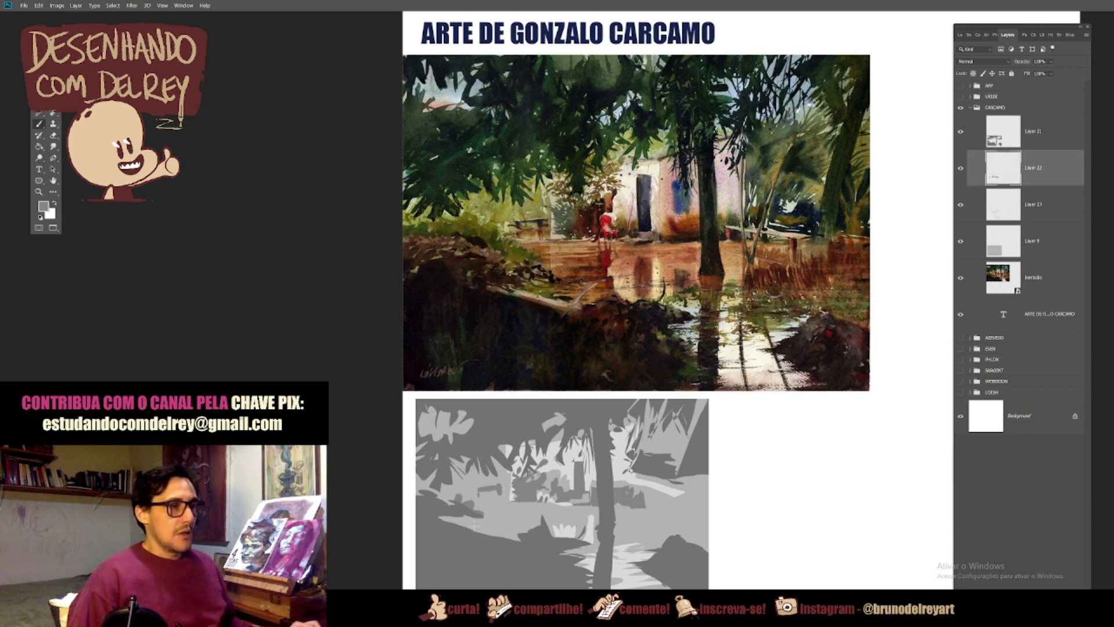
pyautogui.moveTo(491, 520)
pyautogui.mouseDown()
pyautogui.moveTo(528, 526)
pyautogui.moveTo(521, 520)
pyautogui.mouseUp()
pyautogui.hotkey('ctrl', 'z')
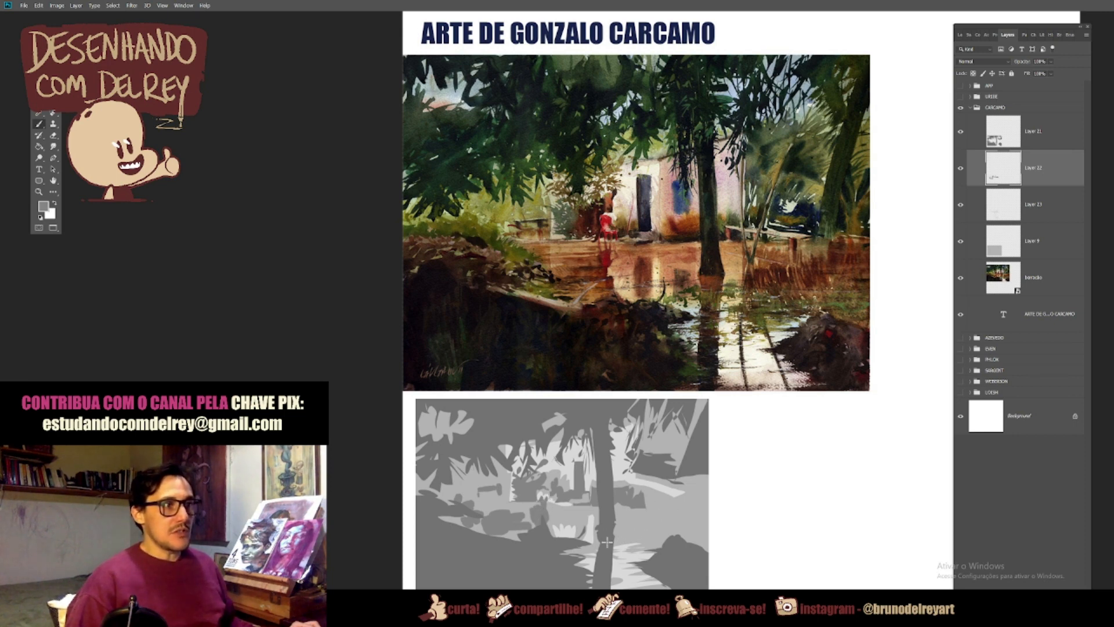
pyautogui.moveTo(636, 527)
pyautogui.mouseDown()
pyautogui.moveTo(643, 537)
pyautogui.moveTo(640, 516)
pyautogui.moveTo(661, 547)
pyautogui.moveTo(660, 505)
pyautogui.moveTo(678, 544)
pyautogui.mouseUp()
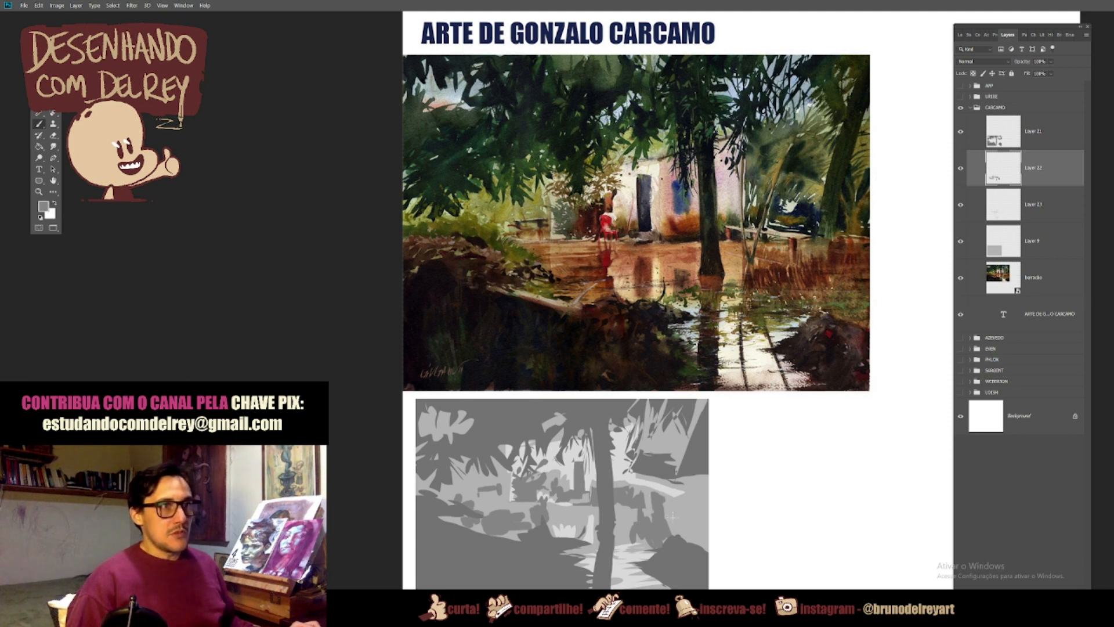
pyautogui.moveTo(671, 527)
pyautogui.mouseDown()
pyautogui.moveTo(679, 533)
pyautogui.moveTo(695, 492)
pyautogui.moveTo(709, 493)
pyautogui.moveTo(692, 544)
pyautogui.mouseUp()
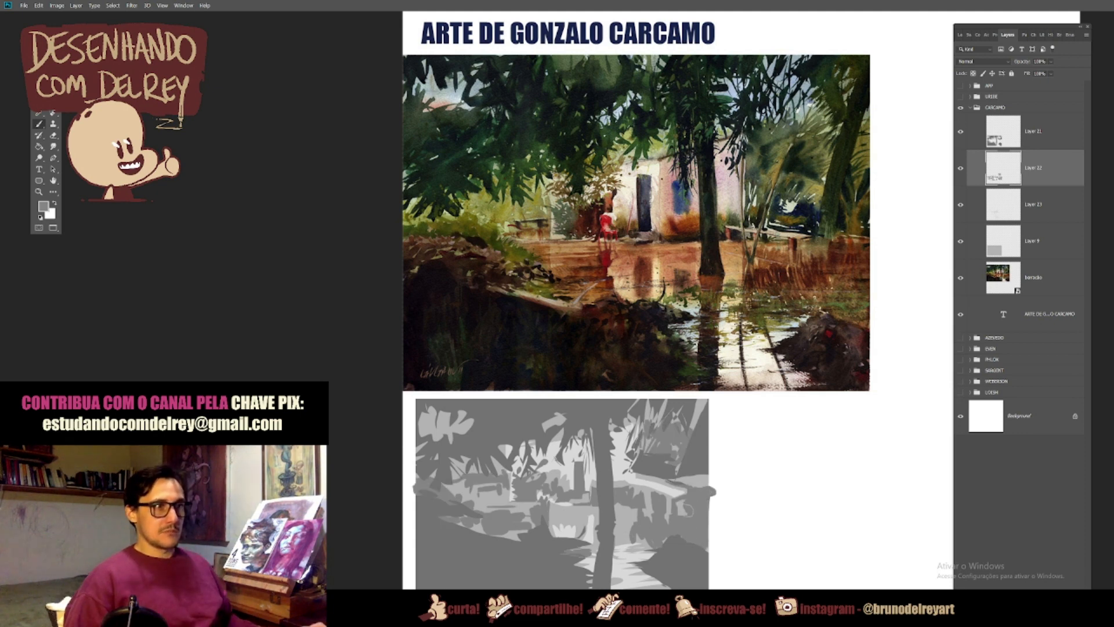
# Step: Lasso and rework small pieces of the tree trunk's base and upper part on Layer 11
pyautogui.hotkey('alt', ']')
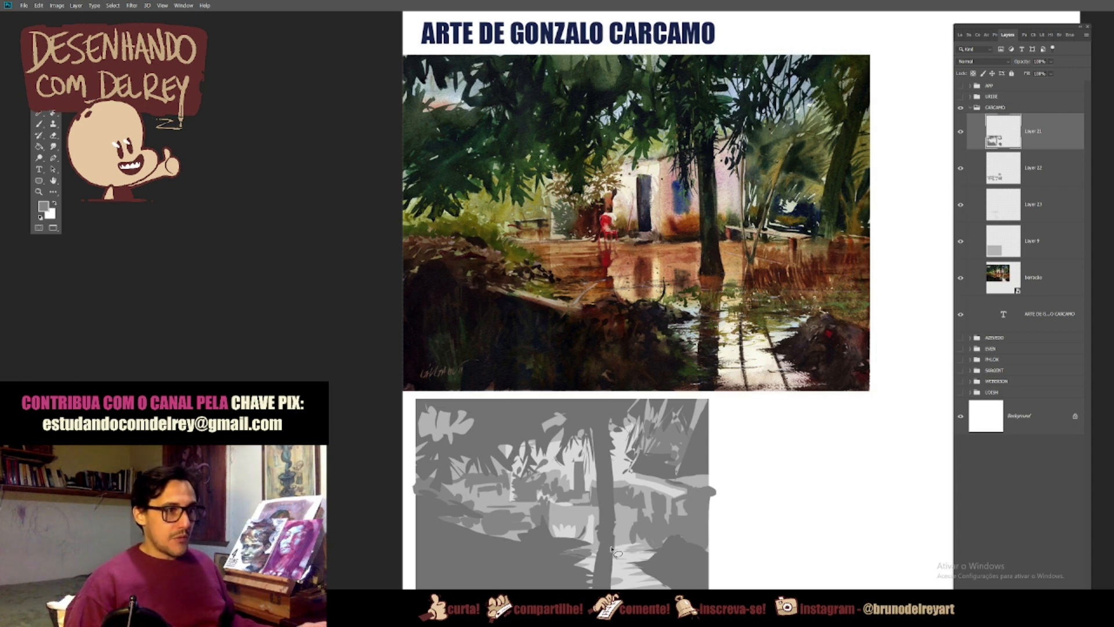
pyautogui.moveTo(603, 549)
pyautogui.mouseDown()
pyautogui.moveTo(601, 530)
pyautogui.moveTo(613, 539)
pyautogui.moveTo(604, 556)
pyautogui.mouseUp()
pyautogui.hotkey('ctrl', 'd')
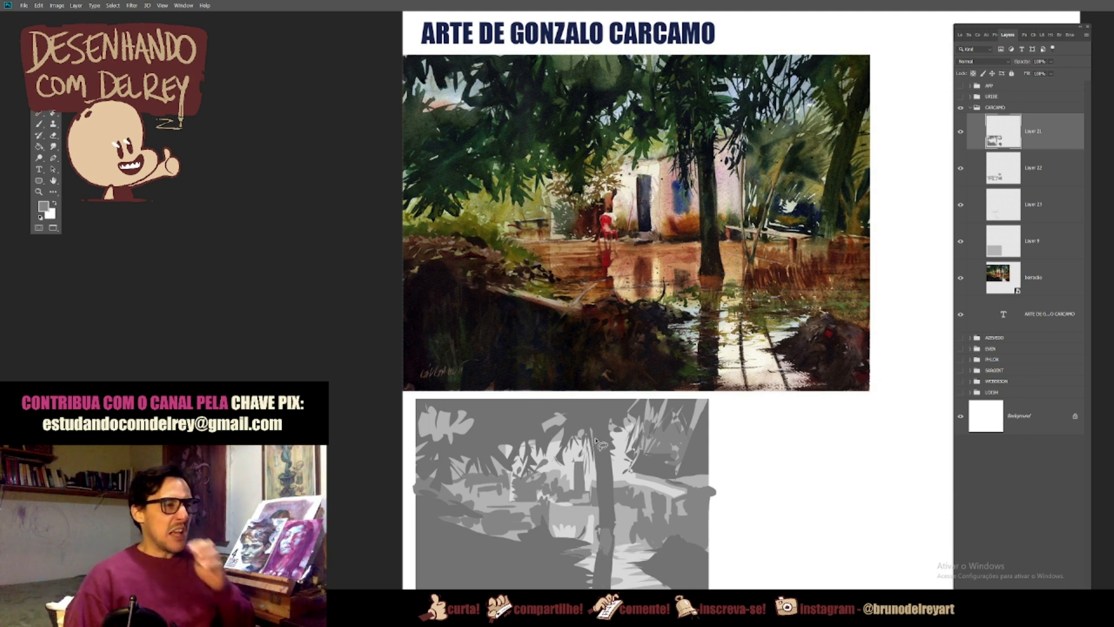
pyautogui.moveTo(604, 434); pyautogui.dragTo(612, 440)
pyautogui.hotkey('alt', 'BackSpace')
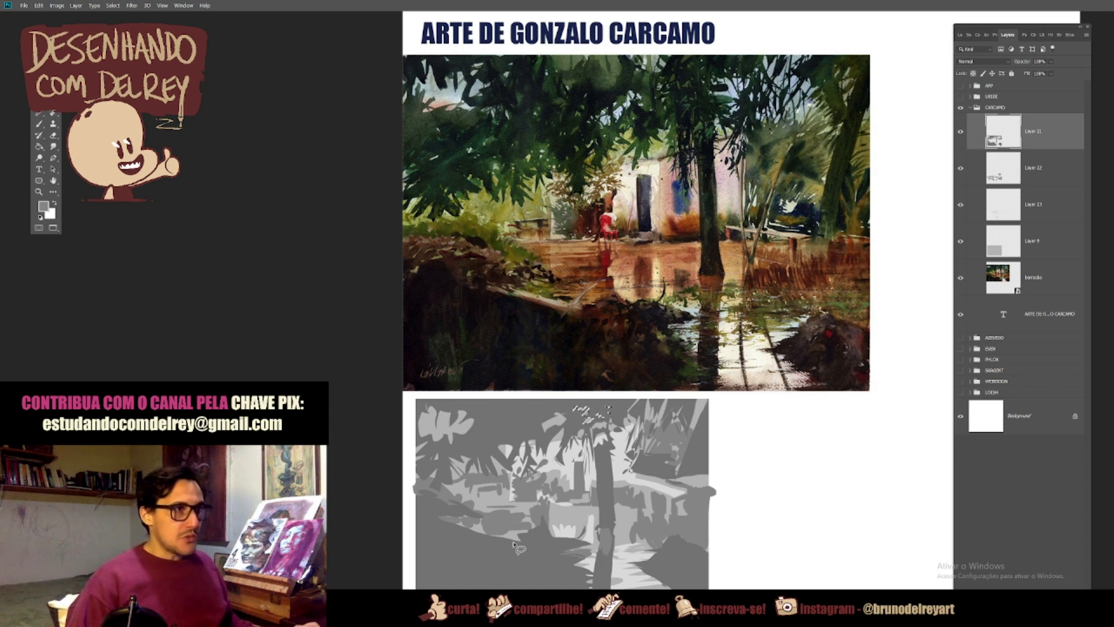
# Step: Lasso and rework small edge pieces along the left bank on Layer 11, and touch up the bank with mid-grey on Layer 12
pyautogui.moveTo(523, 551); pyautogui.dragTo(532, 558)
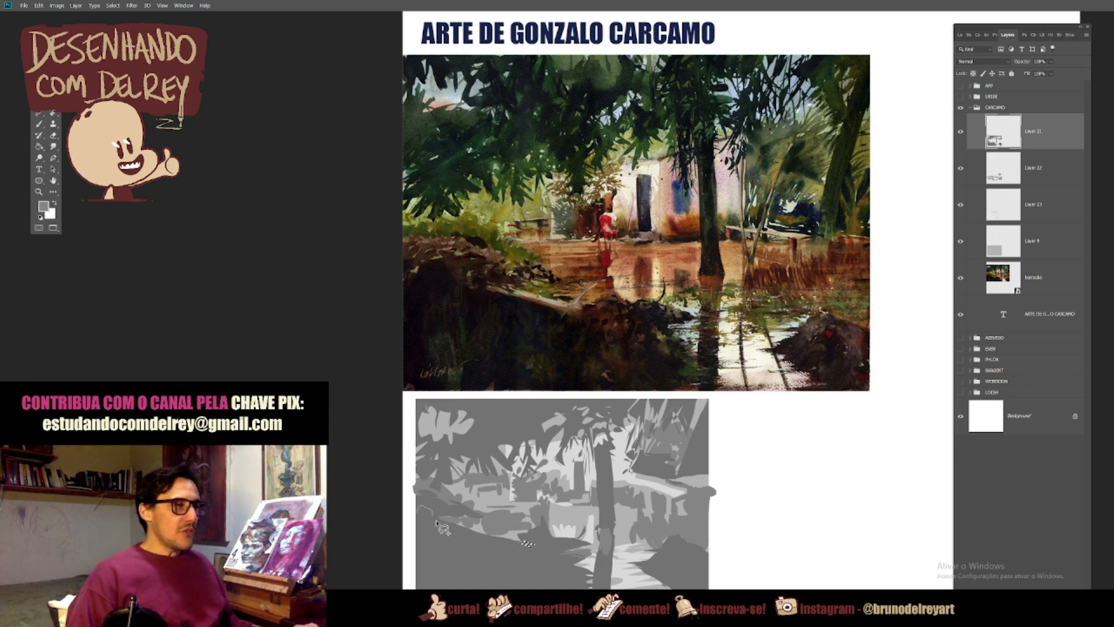
pyautogui.moveTo(414, 502); pyautogui.dragTo(414, 511)
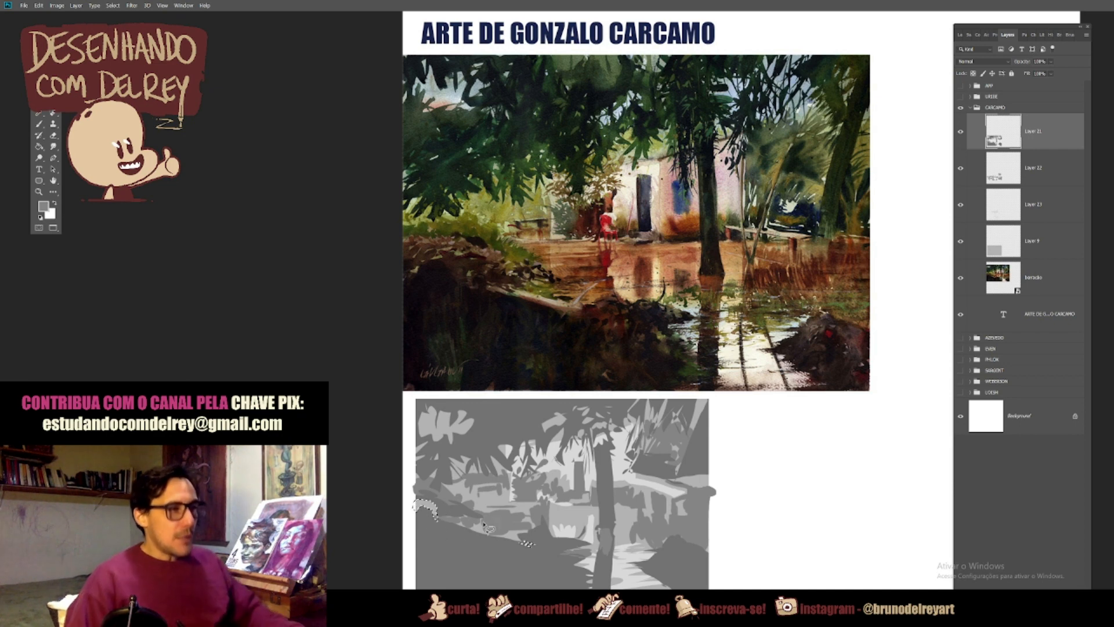
pyautogui.hotkey('ctrl', 'd')
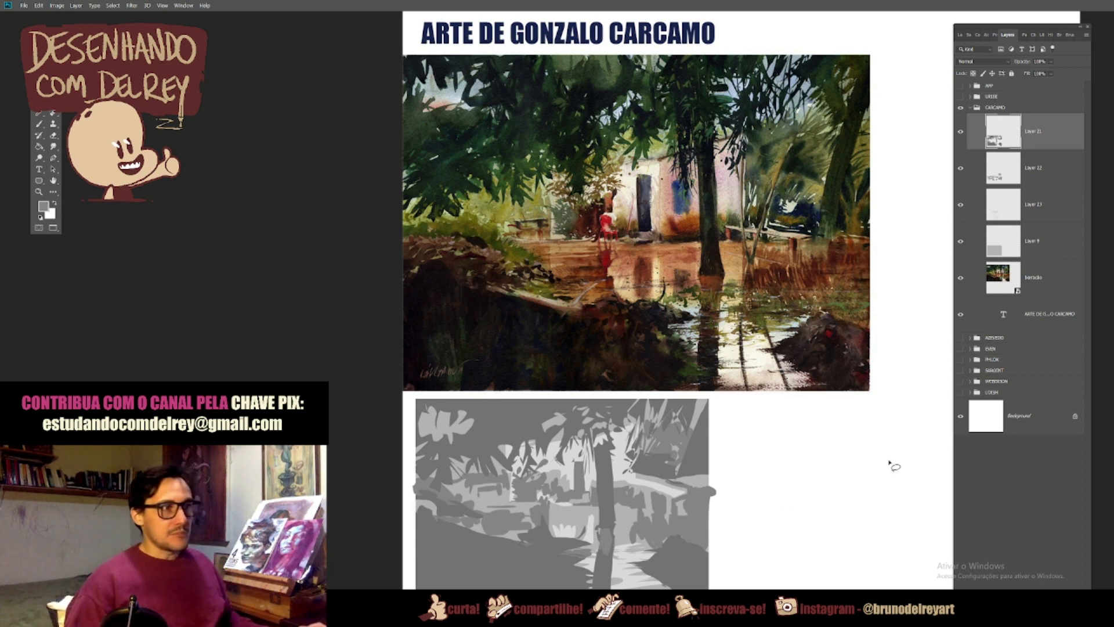
pyautogui.click(1028, 180)
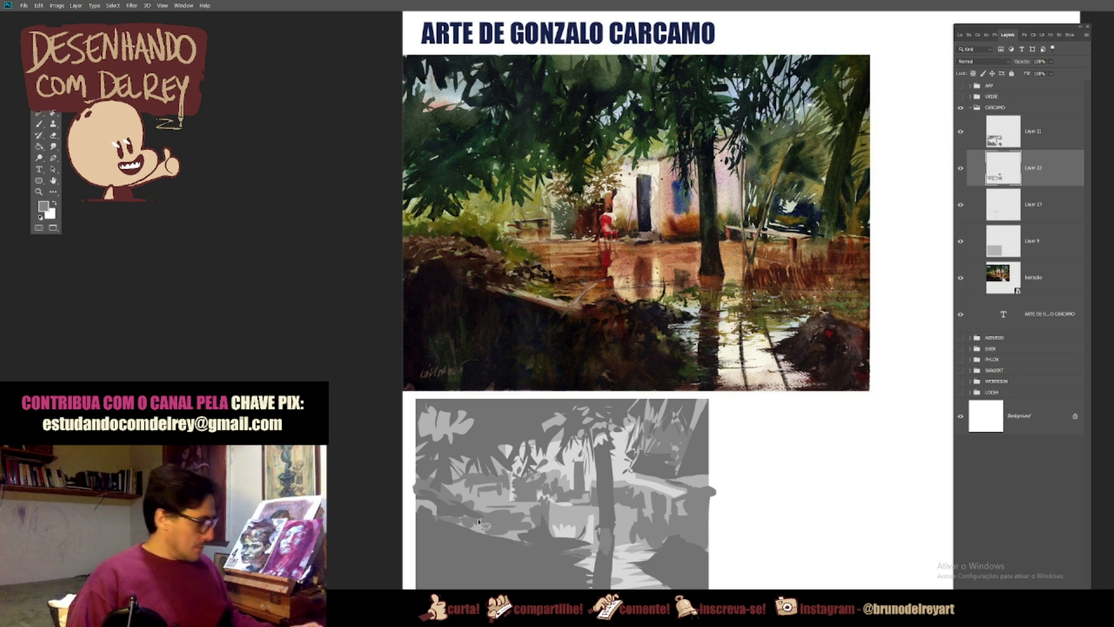
pyautogui.press('b')
pyautogui.moveTo(436, 509); pyautogui.dragTo(423, 515)
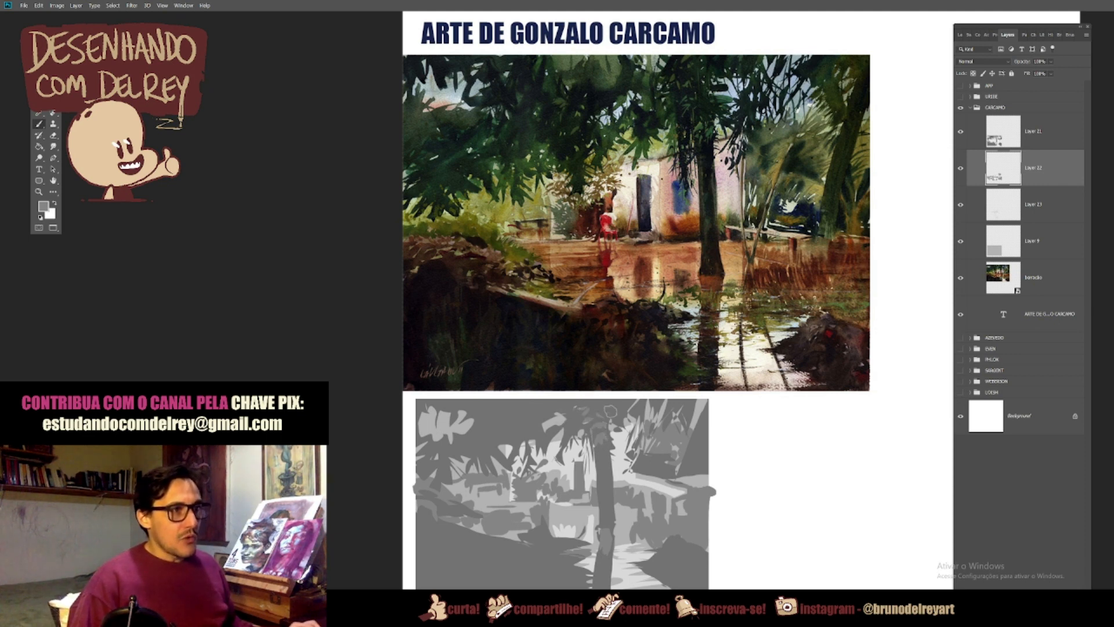
# Step: Paint a dark grey swatch on Layer 11 and a mid-grey swatch below it on Layer 12, beside the landscape study
pyautogui.click(961, 131)
pyautogui.click(960, 132)
pyautogui.click(1041, 137)
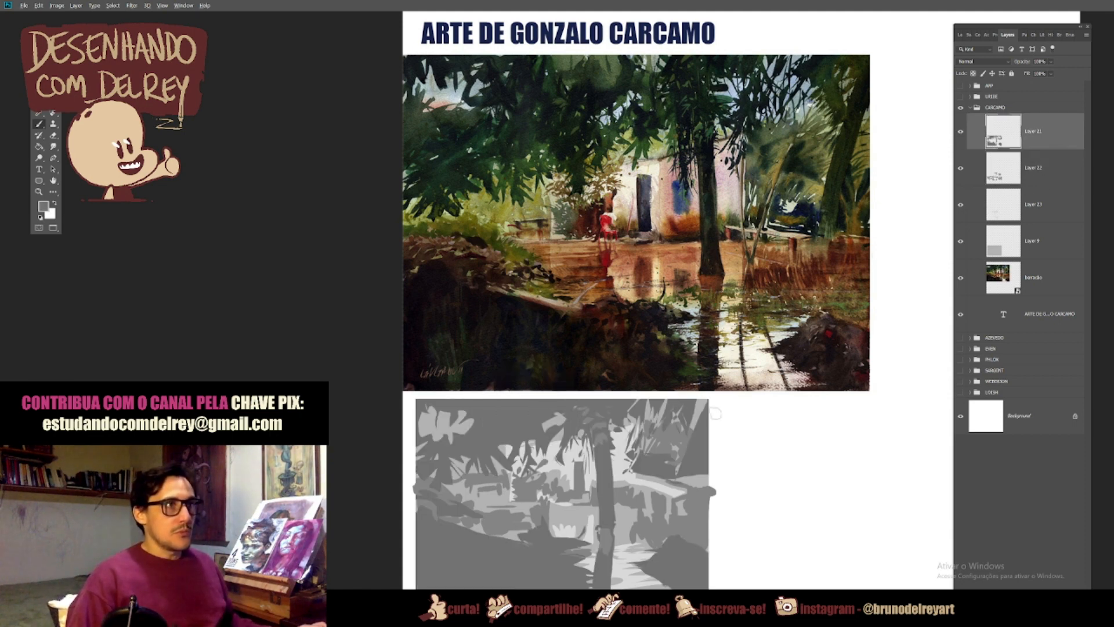
pyautogui.click(1016, 168)
pyautogui.keyDown('alt'); pyautogui.click(655, 514); pyautogui.keyUp('alt')
pyautogui.moveTo(743, 414); pyautogui.dragTo(740, 432)
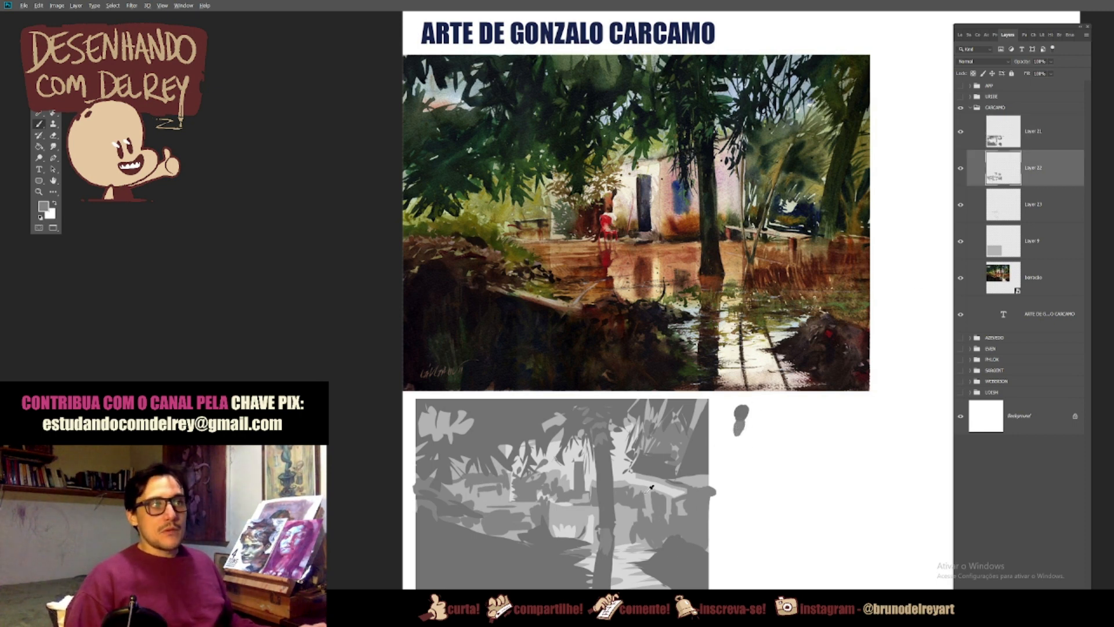
# Step: Extend the swatch column with the base grey on Layer 9 and the sampled lightest grey on Layer 13
pyautogui.click(1032, 249)
pyautogui.moveTo(736, 445); pyautogui.dragTo(739, 441)
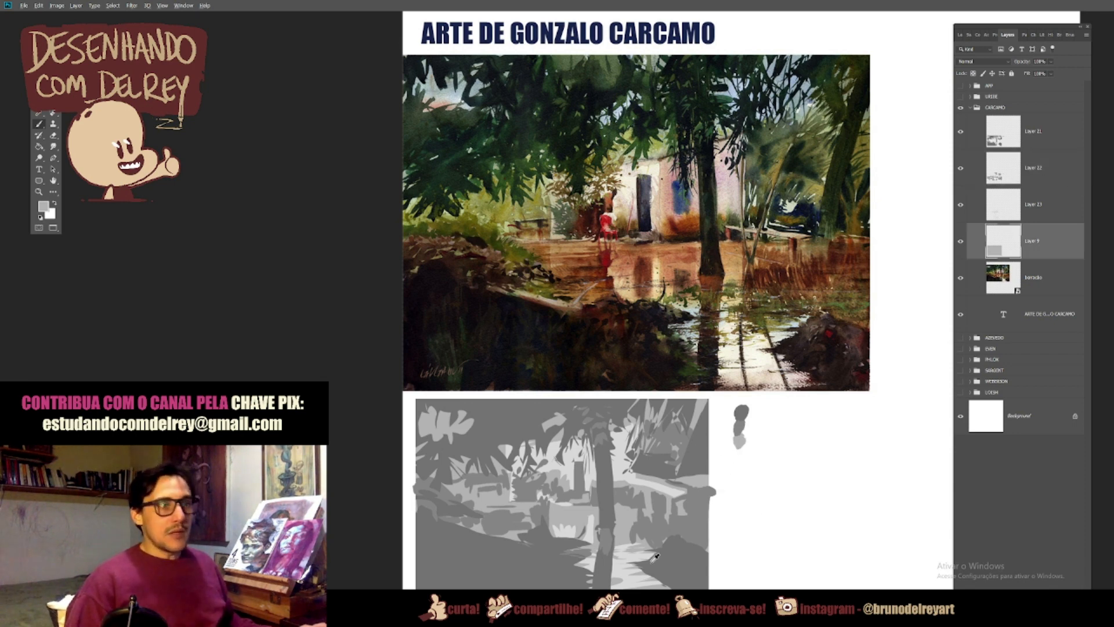
pyautogui.keyDown('alt'); pyautogui.click(636, 578); pyautogui.keyUp('alt')
pyautogui.click(1034, 211)
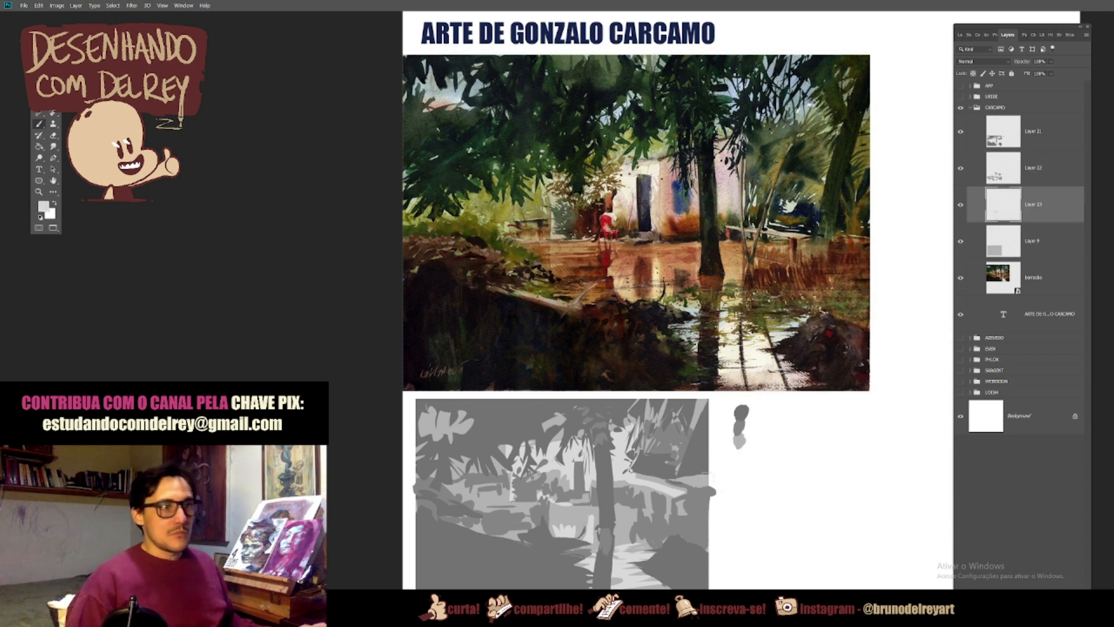
pyautogui.moveTo(745, 450); pyautogui.dragTo(739, 455)
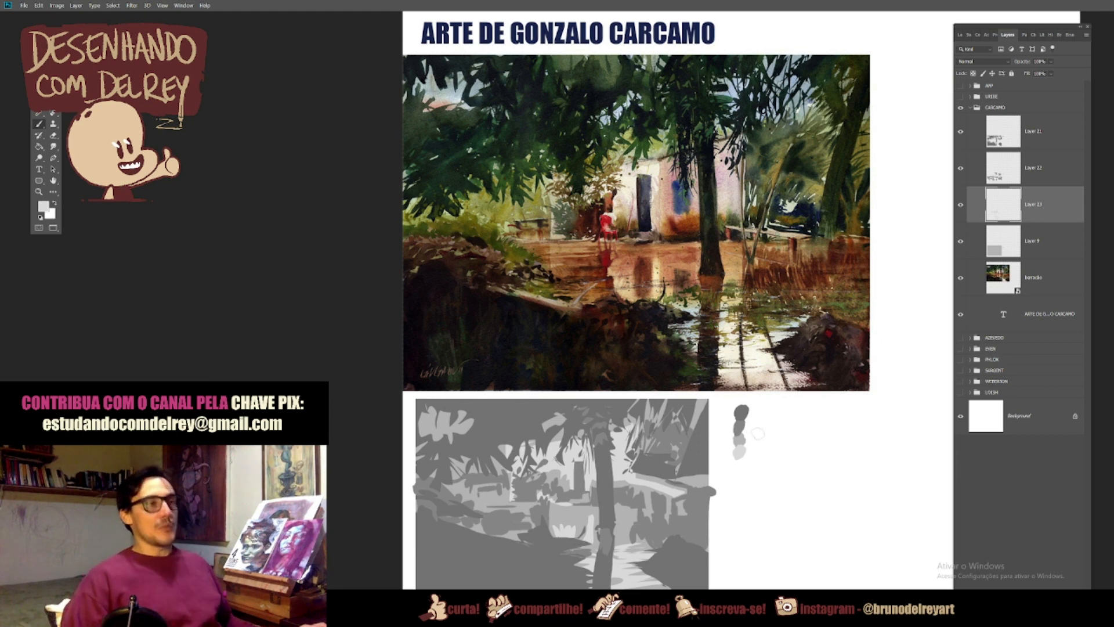
# Step: Darken Layer 11 with Hue/Saturation by lowering its Lightness to about -15
pyautogui.click(1033, 174)
pyautogui.keyDown('alt'); pyautogui.click(582, 478); pyautogui.keyUp('alt')
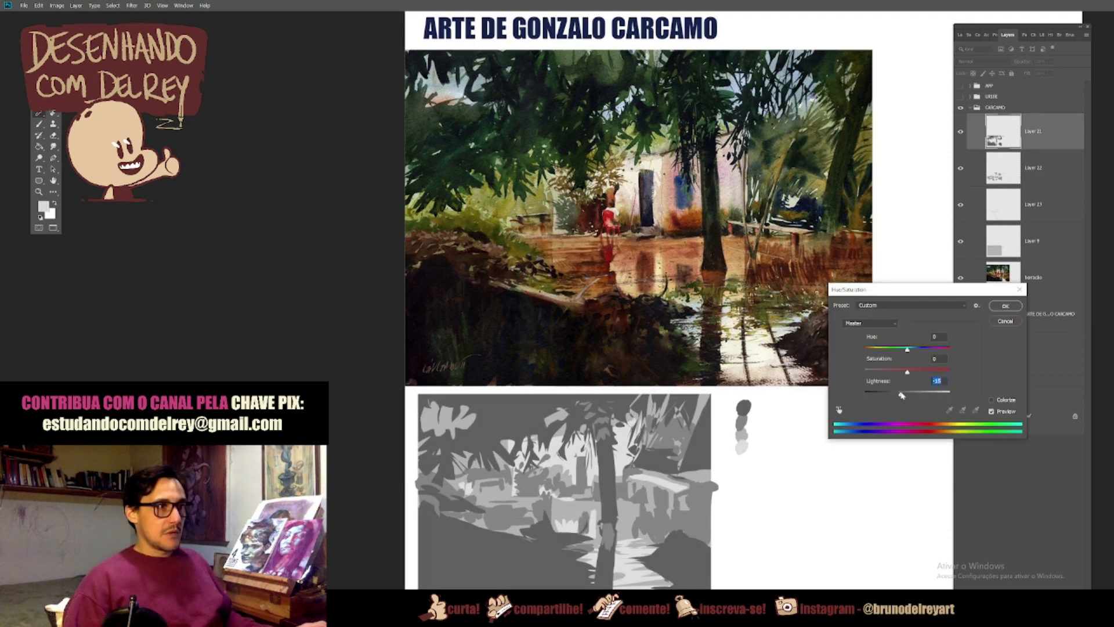
pyautogui.click(1006, 307)
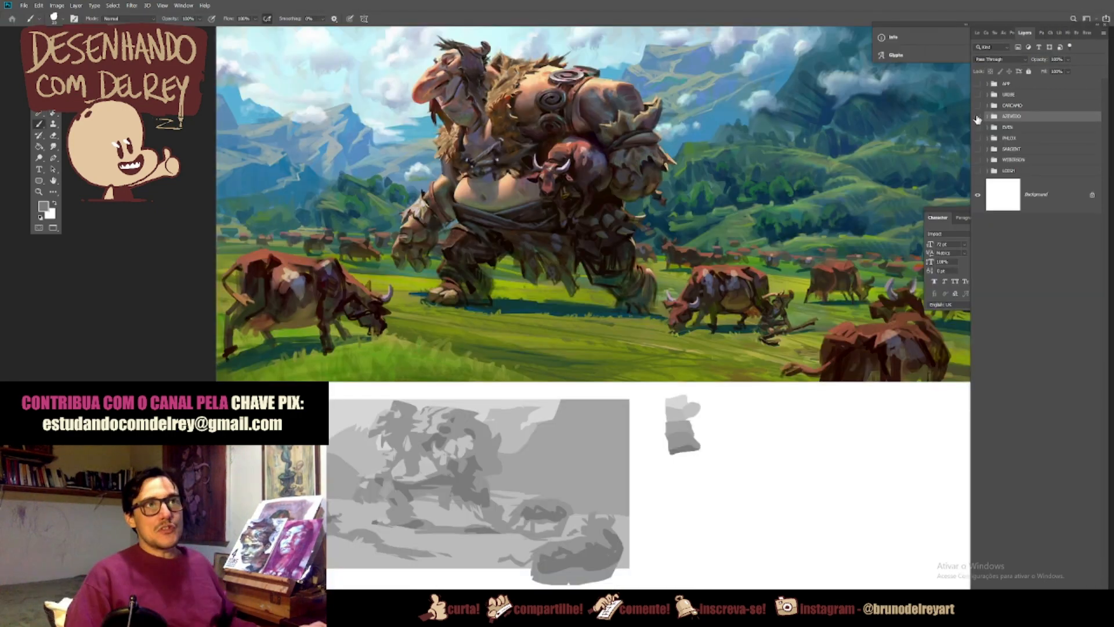
# Step: Hide the AZEVEDO group and show the EVEN group with the Even M. Amundsen artwork
pyautogui.click(978, 116)
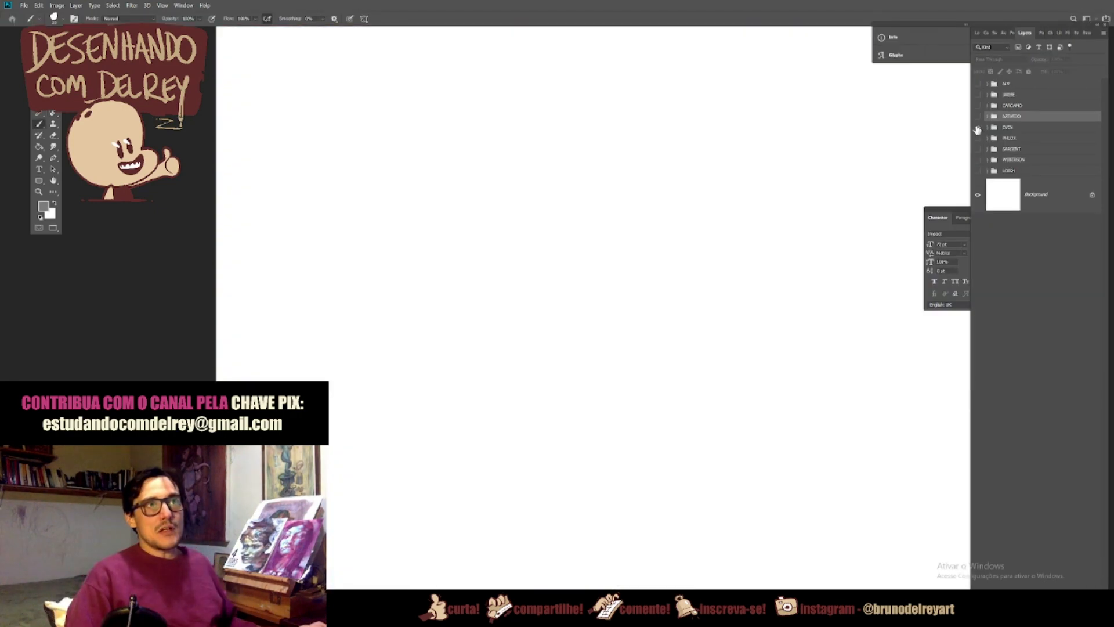
pyautogui.click(978, 127)
pyautogui.moveTo(695, 396); pyautogui.dragTo(642, 398)
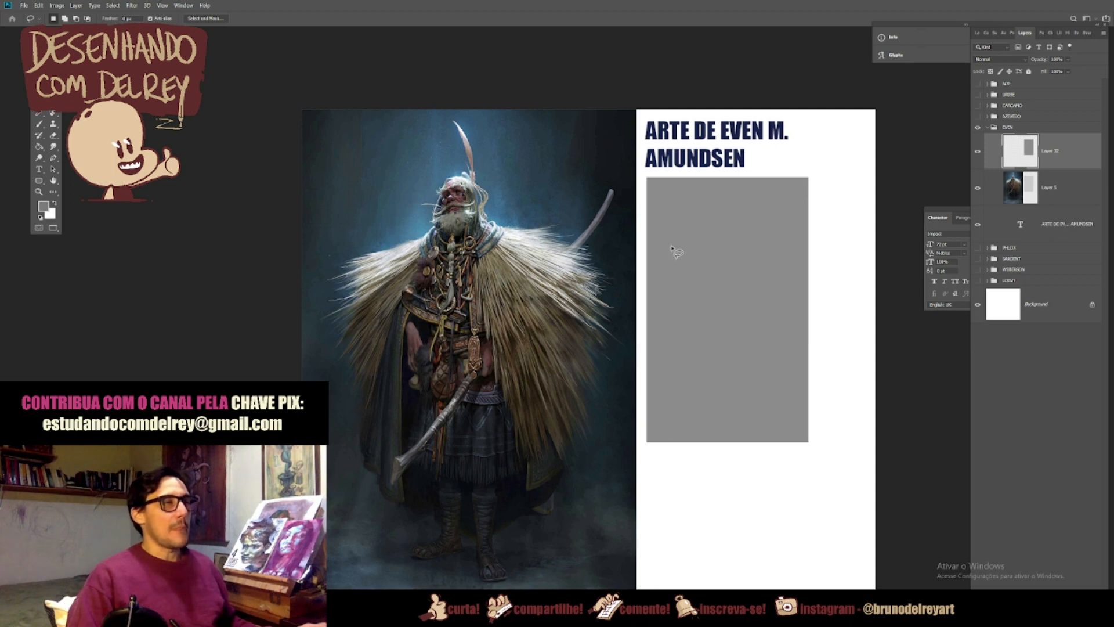
# Step: Lasso the warrior's lit head, feather, fur shoulders and weapon on the grey rectangle and lighten them on a new layer with Hue/Saturation
pyautogui.moveTo(670, 250)
pyautogui.mouseDown()
pyautogui.moveTo(708, 232)
pyautogui.moveTo(712, 217)
pyautogui.mouseUp()
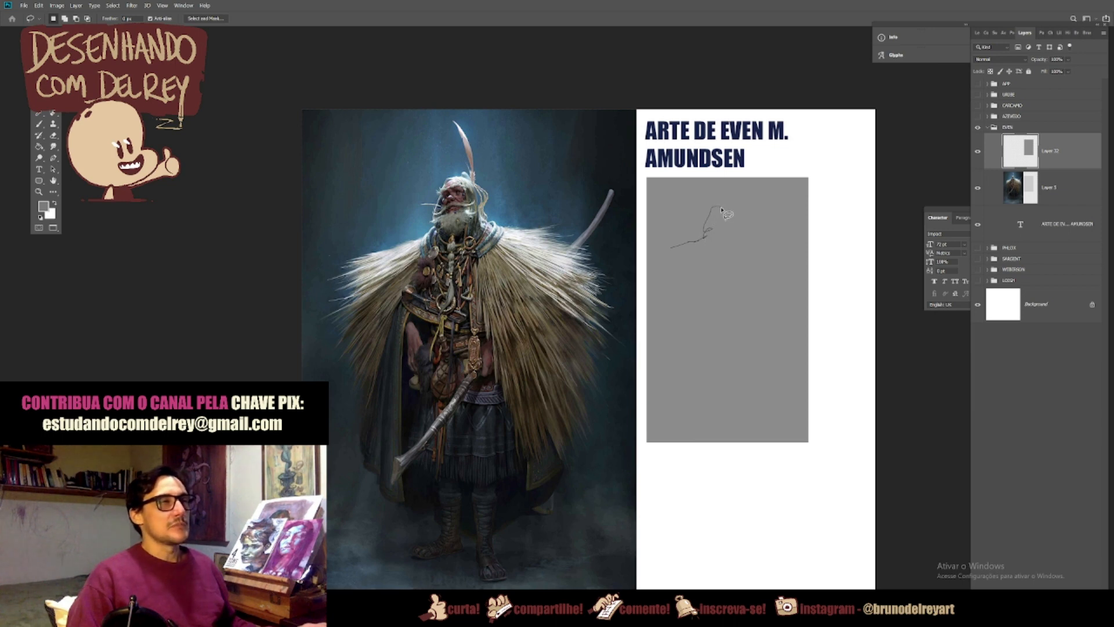
pyautogui.moveTo(726, 208); pyautogui.dragTo(721, 186)
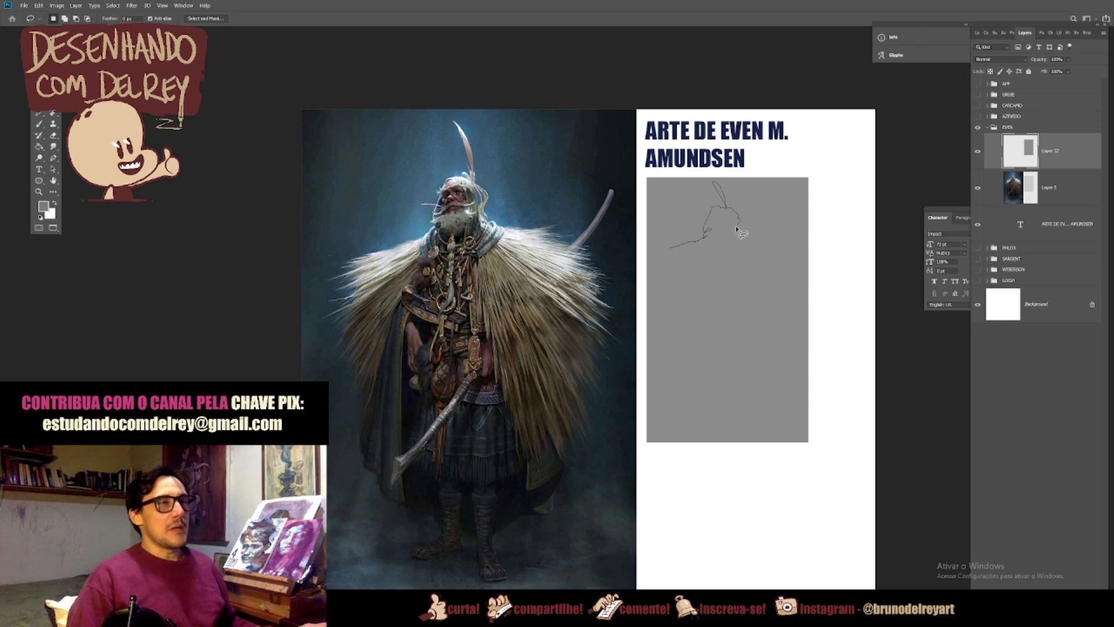
pyautogui.moveTo(738, 235)
pyautogui.mouseDown()
pyautogui.moveTo(778, 233)
pyautogui.moveTo(774, 248)
pyautogui.moveTo(799, 262)
pyautogui.moveTo(782, 291)
pyautogui.mouseUp()
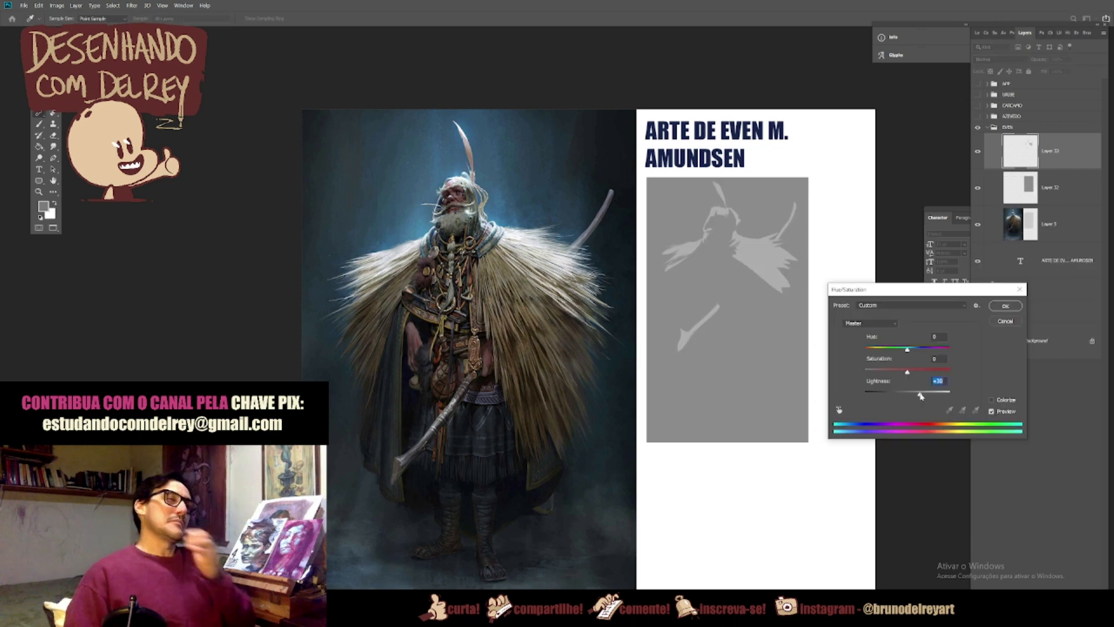
pyautogui.moveTo(920, 394); pyautogui.dragTo(921, 394)
pyautogui.click(1006, 310)
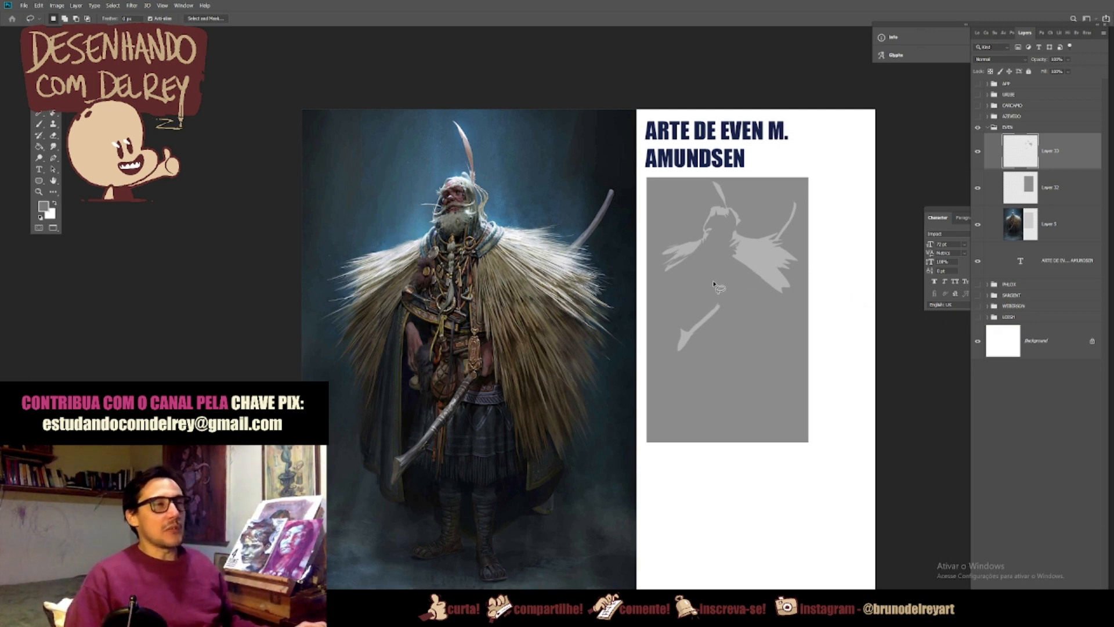
# Step: Lasso the dark cloak folds, skirt hem, legs and feet, and darken them on a separate layer with Hue/Saturation Lightness -26
pyautogui.moveTo(693, 291)
pyautogui.mouseDown()
pyautogui.moveTo(676, 378)
pyautogui.moveTo(664, 357)
pyautogui.mouseUp()
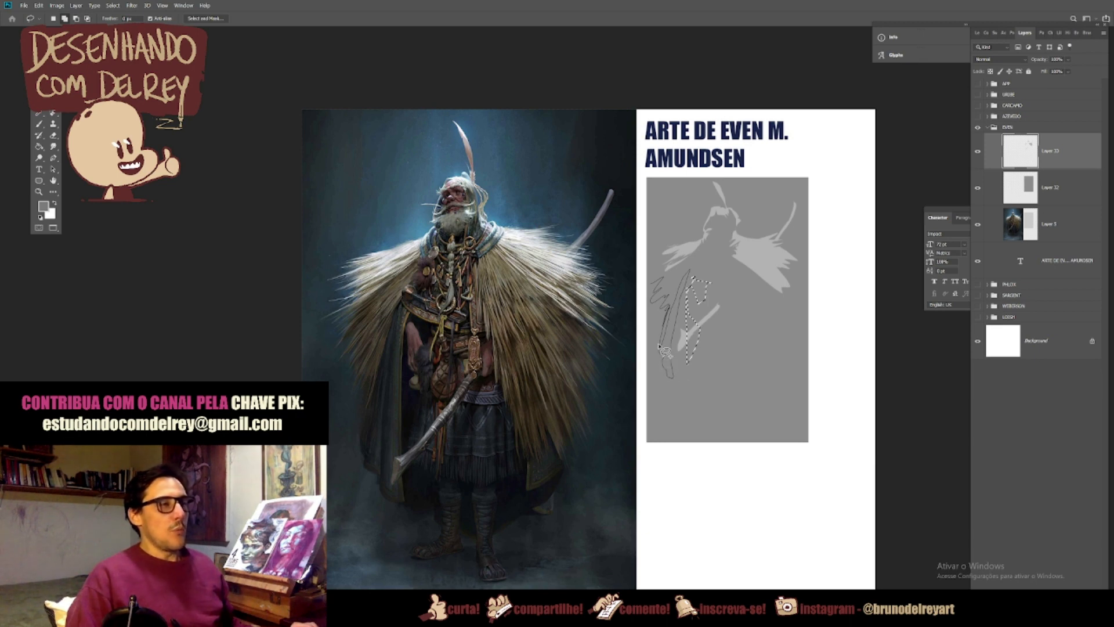
pyautogui.moveTo(663, 343)
pyautogui.mouseDown()
pyautogui.moveTo(667, 314)
pyautogui.moveTo(655, 308)
pyautogui.moveTo(734, 386)
pyautogui.mouseUp()
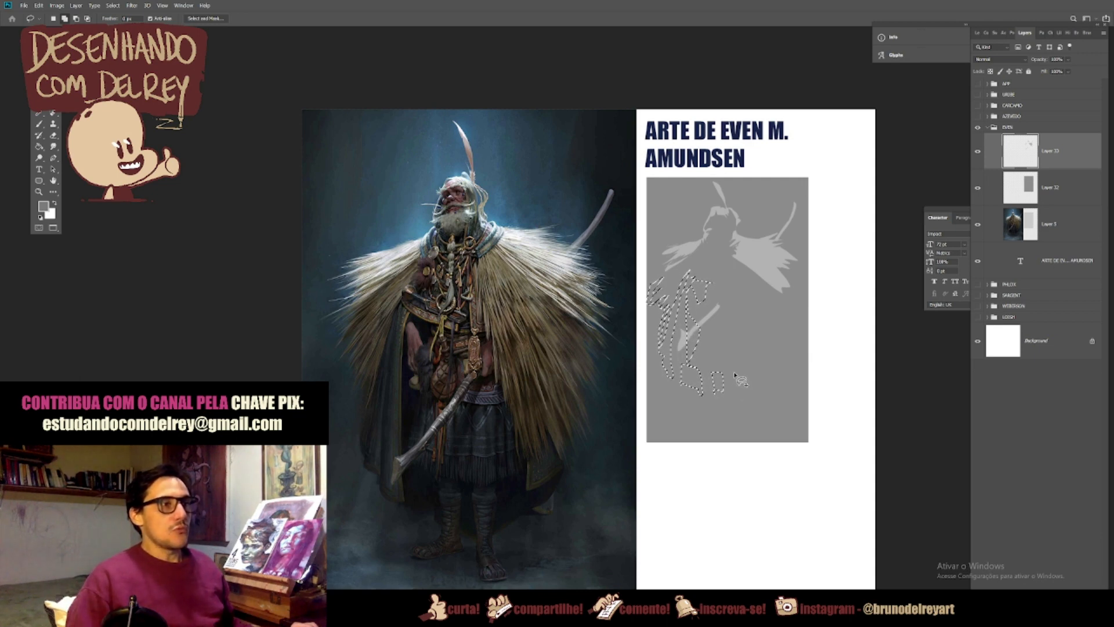
pyautogui.moveTo(735, 384)
pyautogui.mouseDown()
pyautogui.moveTo(735, 396)
pyautogui.moveTo(776, 375)
pyautogui.moveTo(752, 363)
pyautogui.moveTo(748, 337)
pyautogui.moveTo(742, 381)
pyautogui.mouseUp()
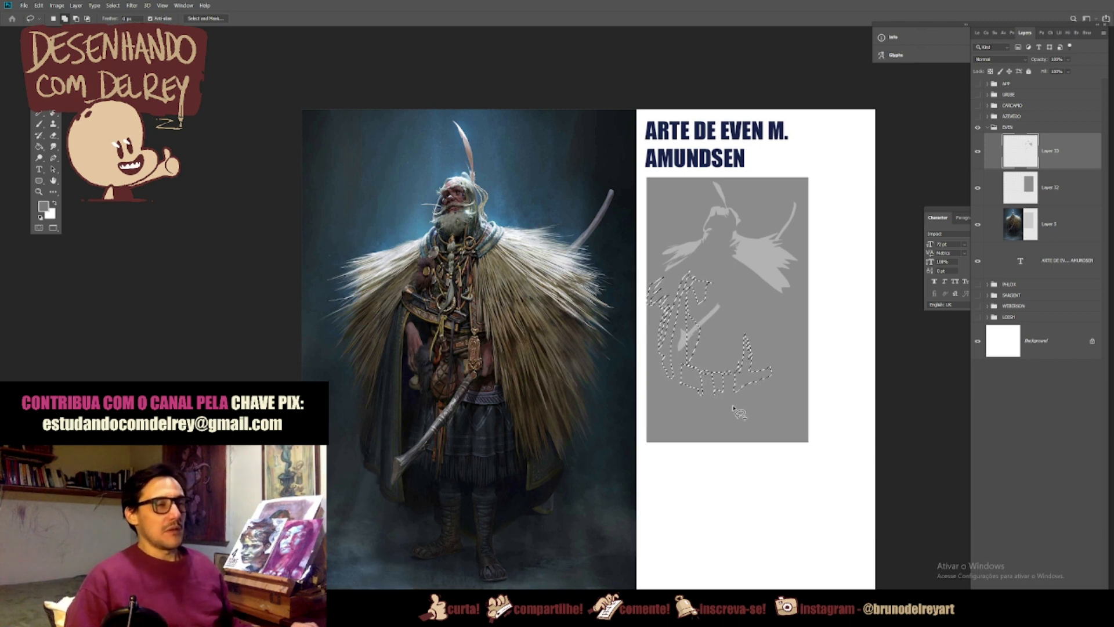
pyautogui.moveTo(733, 428)
pyautogui.mouseDown()
pyautogui.moveTo(750, 429)
pyautogui.moveTo(739, 404)
pyautogui.moveTo(711, 413)
pyautogui.mouseUp()
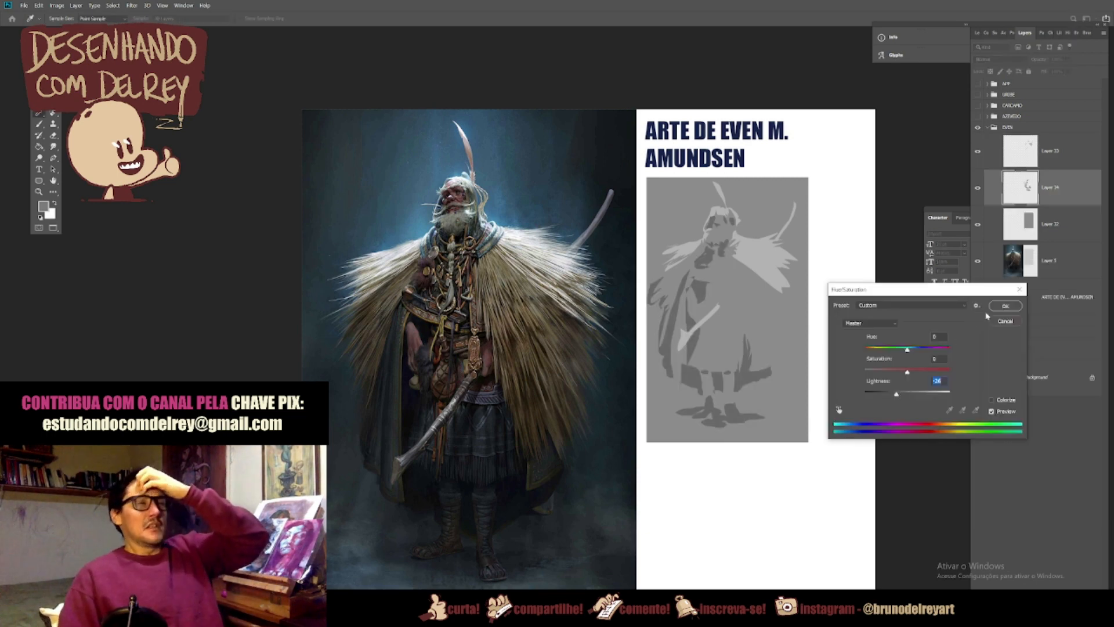
pyautogui.click(1006, 306)
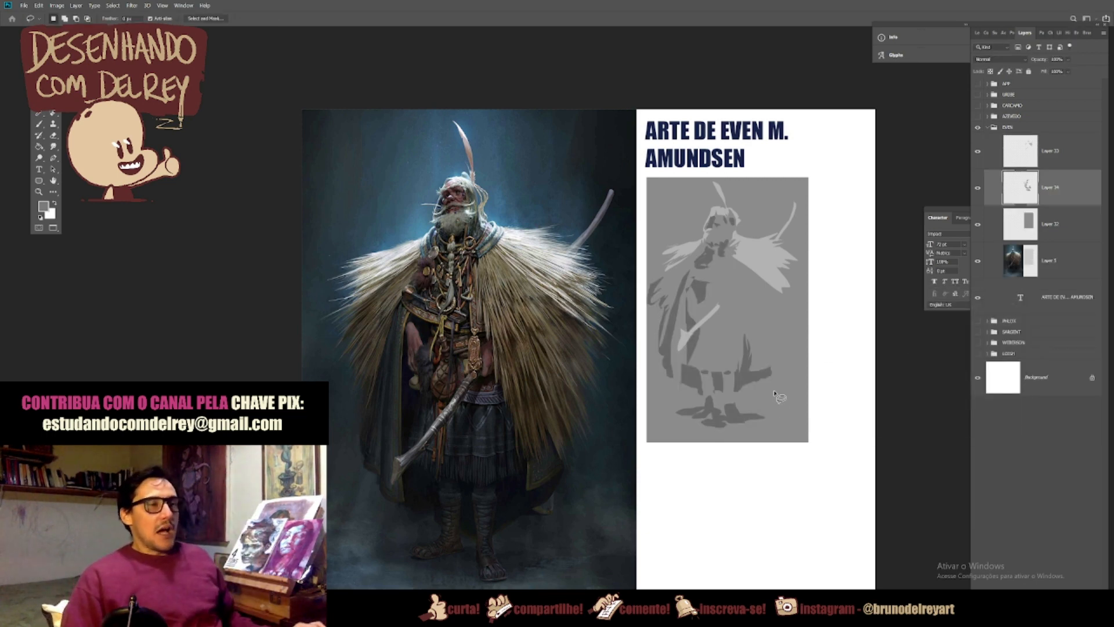
# Step: Lasso the ragged cloak edge and surrounding background shadows, copy them from Layer 32 to a new layer and darken it with Lightness -16
pyautogui.moveTo(770, 371)
pyautogui.mouseDown()
pyautogui.moveTo(750, 320)
pyautogui.moveTo(751, 344)
pyautogui.moveTo(756, 332)
pyautogui.moveTo(769, 363)
pyautogui.moveTo(768, 346)
pyautogui.moveTo(782, 361)
pyautogui.moveTo(767, 317)
pyautogui.moveTo(786, 347)
pyautogui.moveTo(782, 326)
pyautogui.moveTo(793, 325)
pyautogui.moveTo(755, 280)
pyautogui.moveTo(792, 296)
pyautogui.mouseUp()
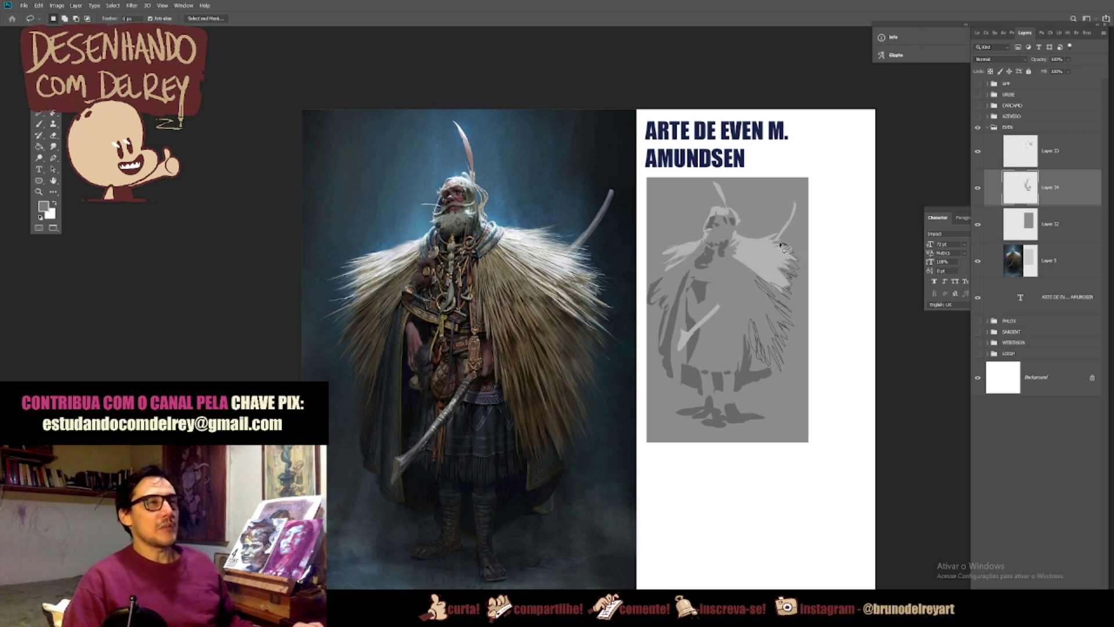
pyautogui.moveTo(778, 229)
pyautogui.mouseDown()
pyautogui.moveTo(773, 174)
pyautogui.moveTo(828, 180)
pyautogui.moveTo(837, 398)
pyautogui.moveTo(826, 470)
pyautogui.moveTo(802, 477)
pyautogui.moveTo(781, 446)
pyautogui.moveTo(773, 456)
pyautogui.moveTo(767, 381)
pyautogui.moveTo(759, 403)
pyautogui.moveTo(744, 408)
pyautogui.moveTo(737, 376)
pyautogui.mouseUp()
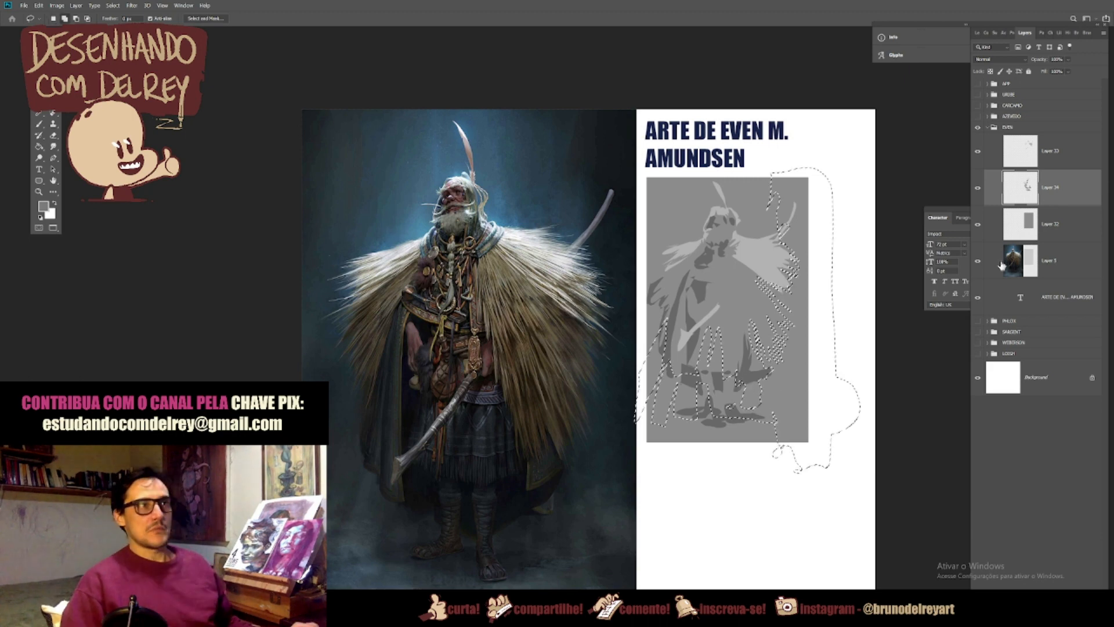
pyautogui.click(1043, 232)
pyautogui.hotkey('ctrl', 'j')
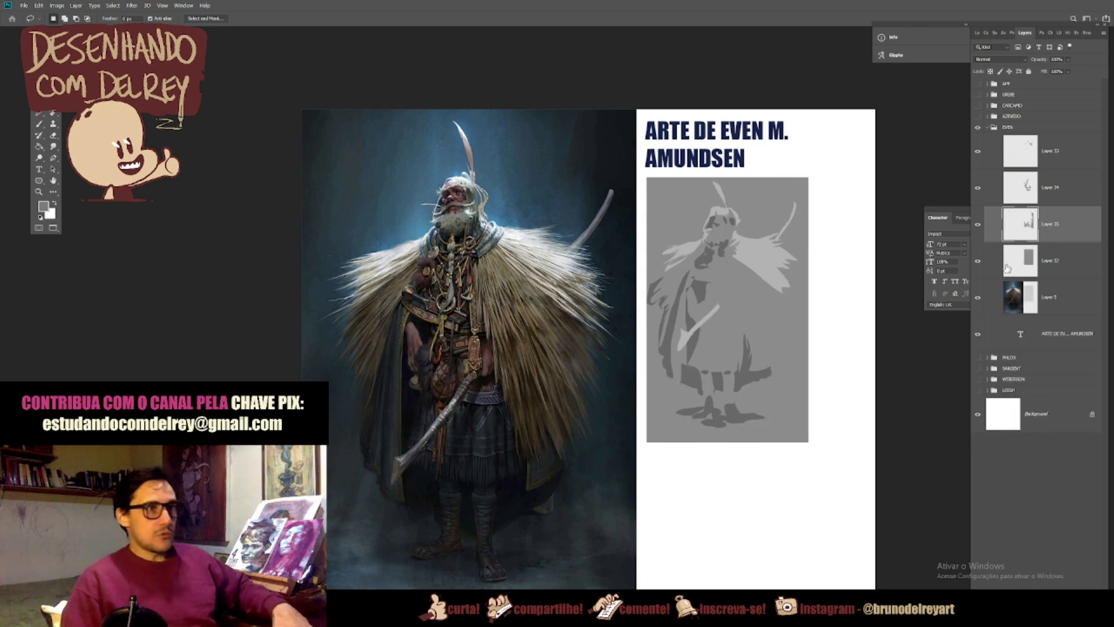
pyautogui.hotkey('ctrl', 'u')
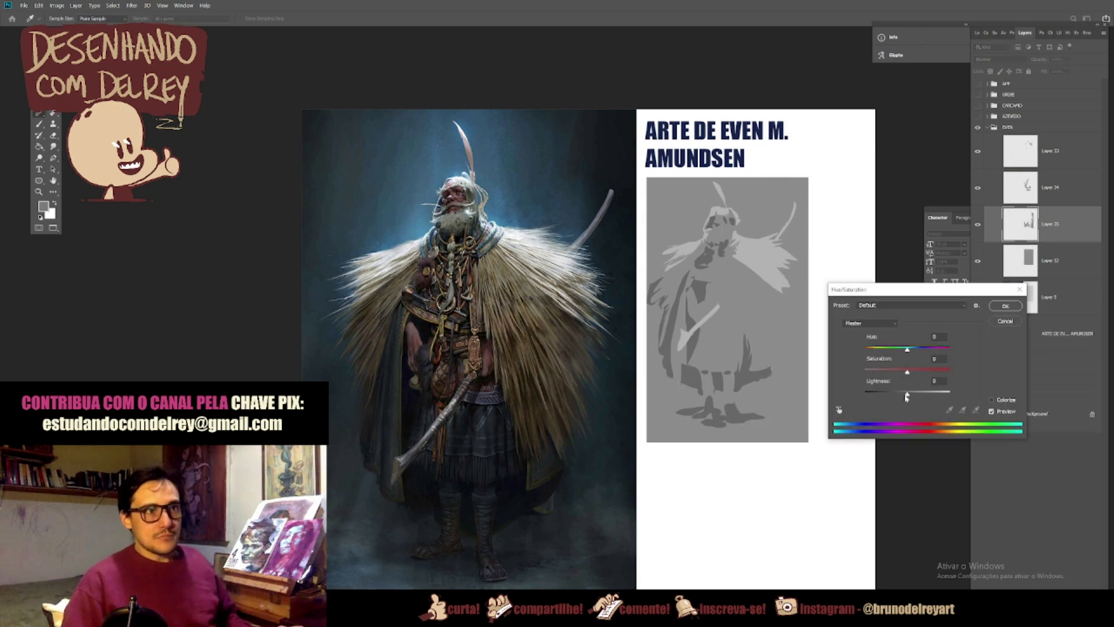
pyautogui.moveTo(908, 395); pyautogui.dragTo(904, 397)
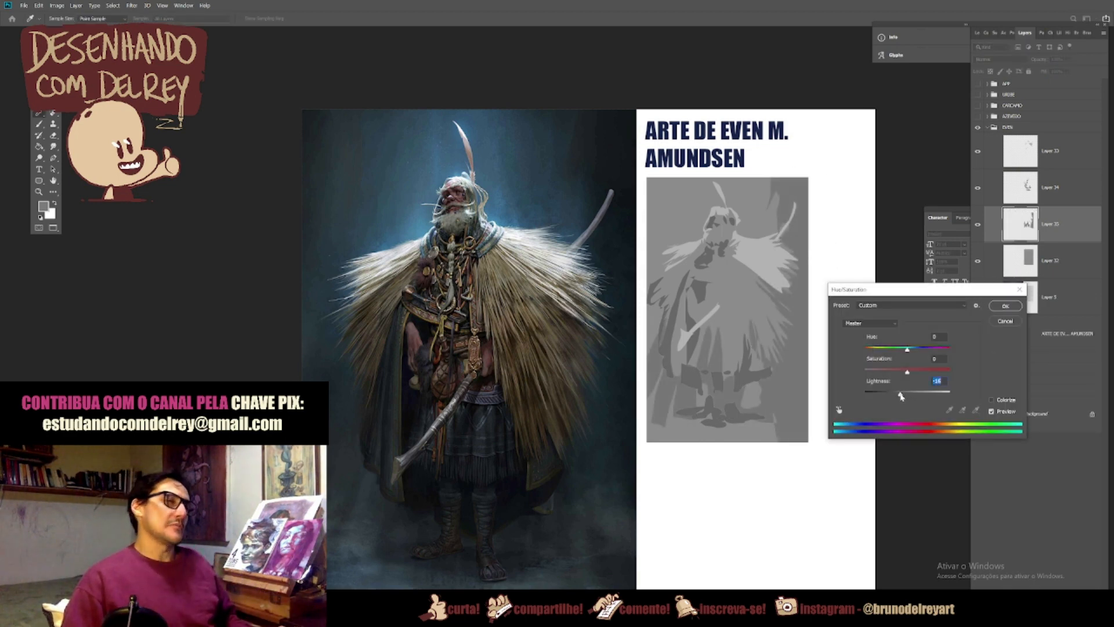
pyautogui.click(1006, 306)
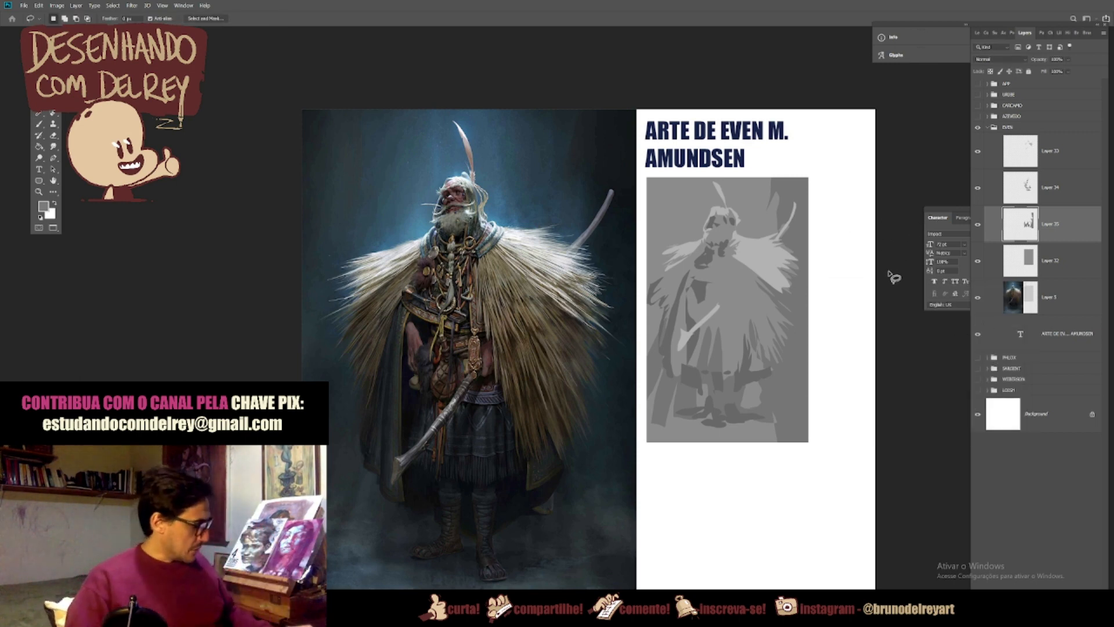
# Step: Check Layer 34 by toggling its visibility and paint its dark grey as a swatch beside the warrior study
pyautogui.press('b')
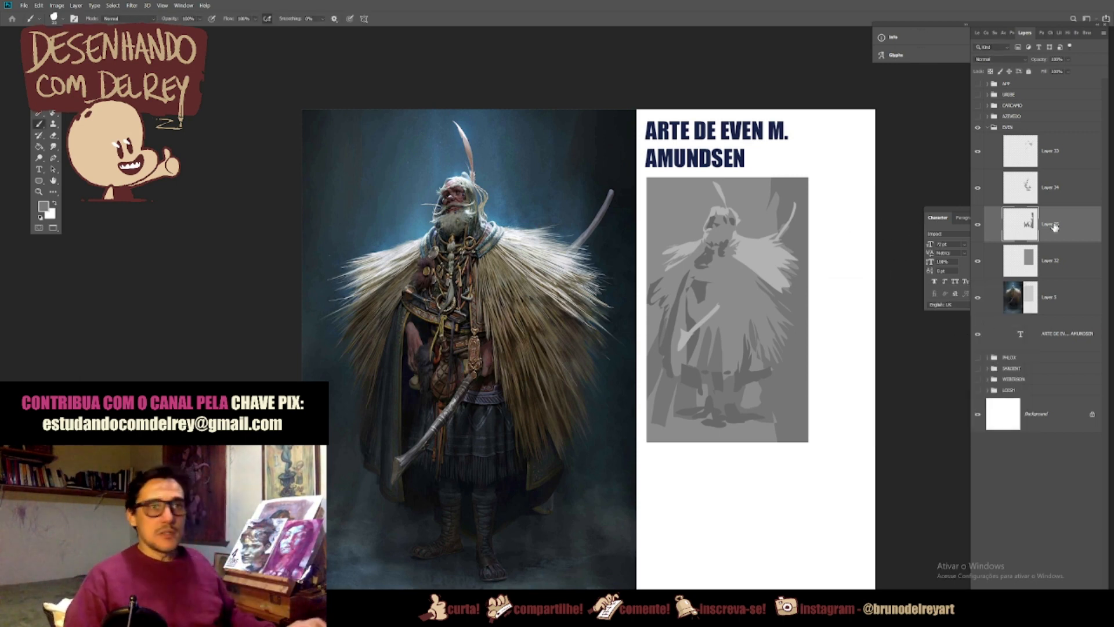
pyautogui.click(978, 188)
pyautogui.click(978, 188)
pyautogui.click(1065, 192)
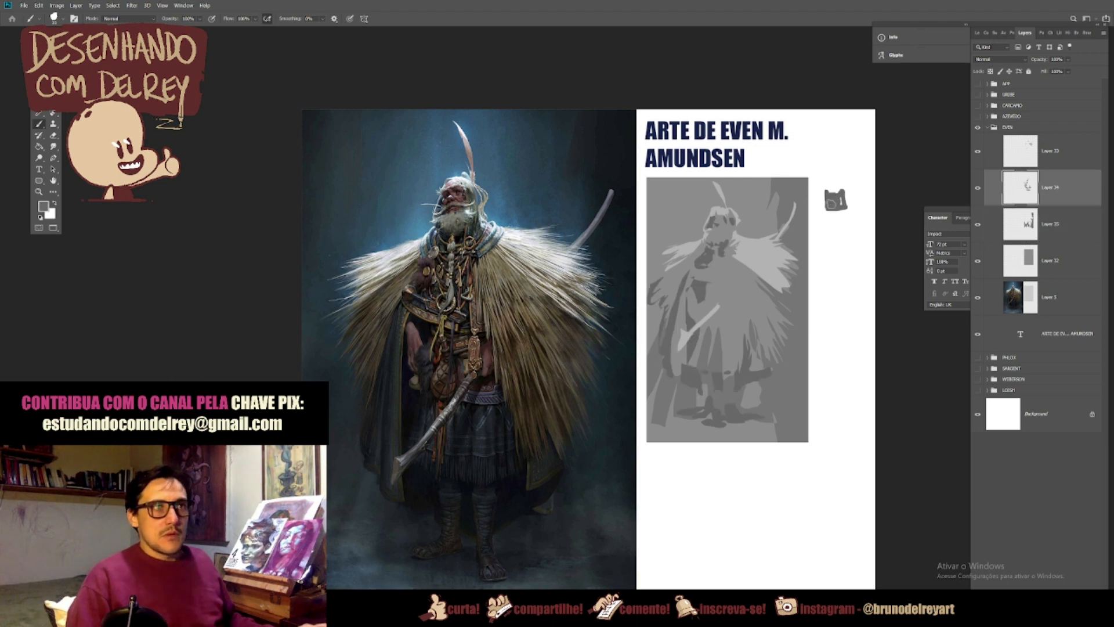
# Step: Check Layer 35 by toggling its visibility and paint its medium-dark grey as a swatch below the dark one
pyautogui.click(1019, 231)
pyautogui.click(978, 224)
pyautogui.click(978, 225)
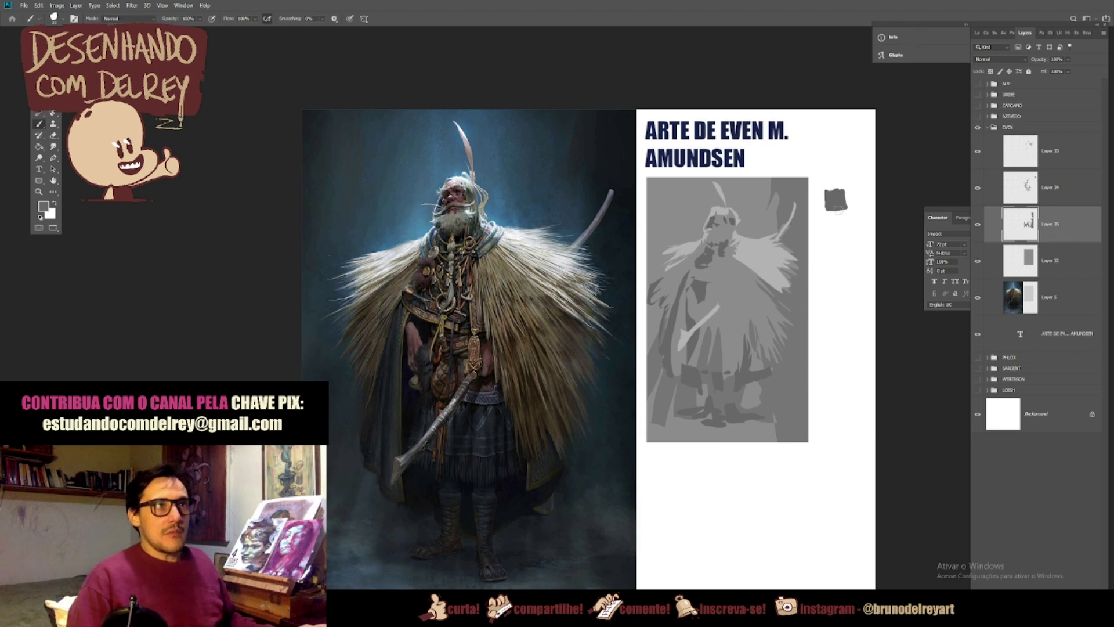
pyautogui.moveTo(846, 223); pyautogui.dragTo(836, 211)
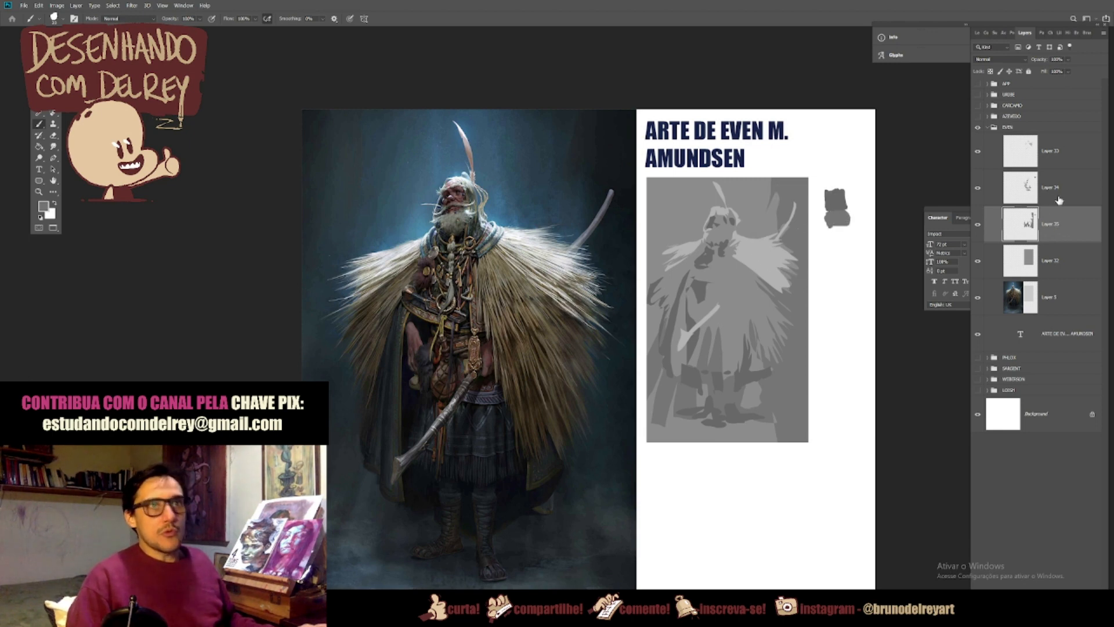
# Step: Check Layer 33 by toggling its visibility and paint its light grey as a swatch below the two darker ones
pyautogui.click(979, 158)
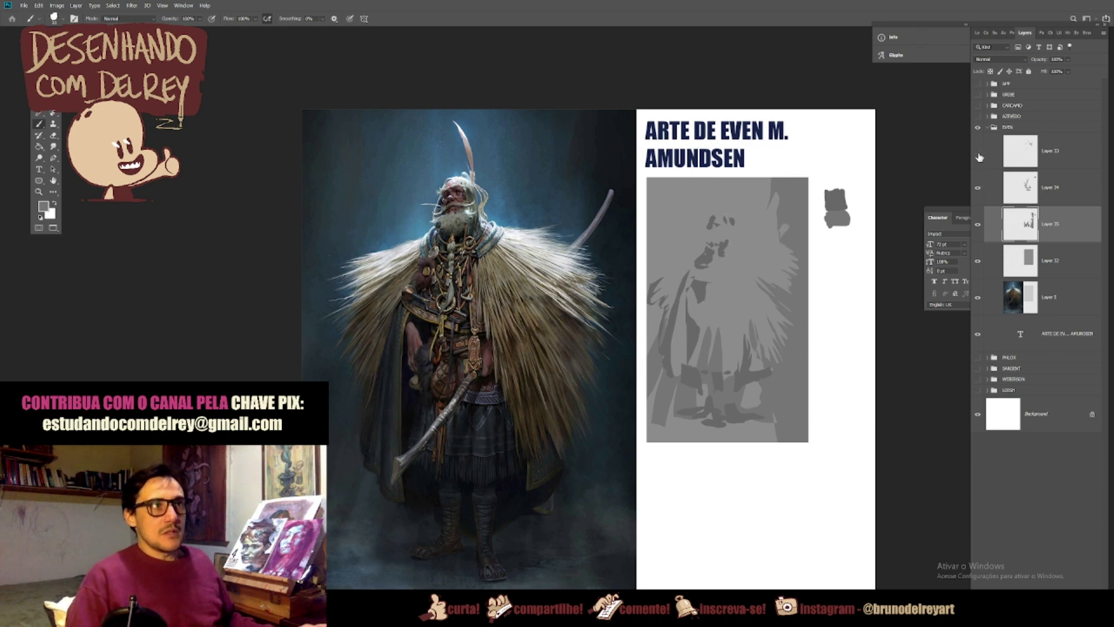
pyautogui.click(1050, 156)
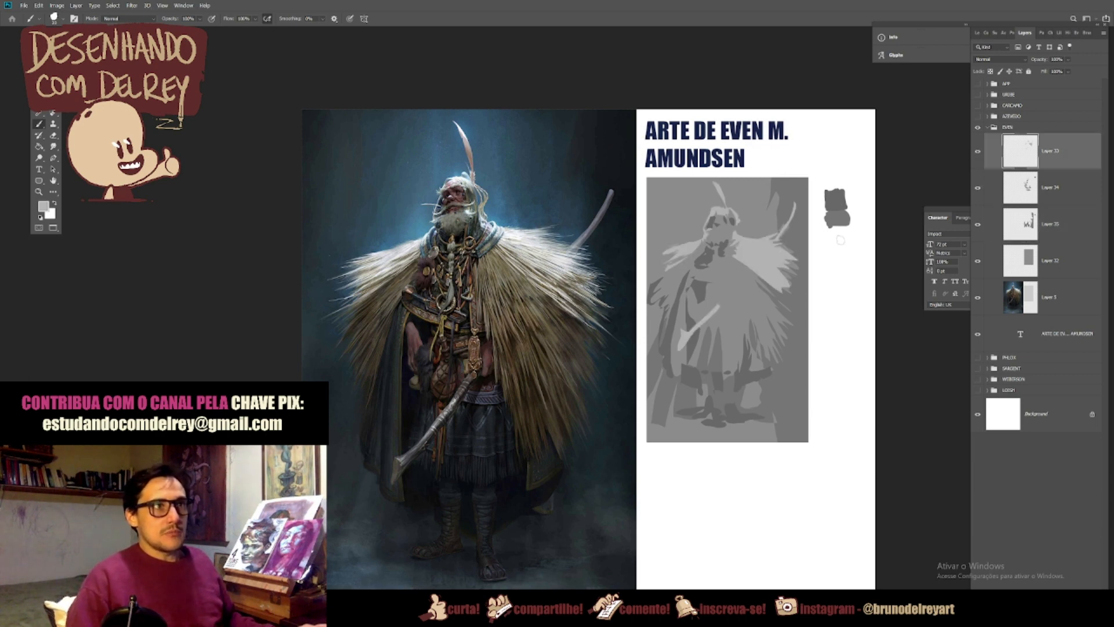
pyautogui.moveTo(843, 245); pyautogui.dragTo(851, 237)
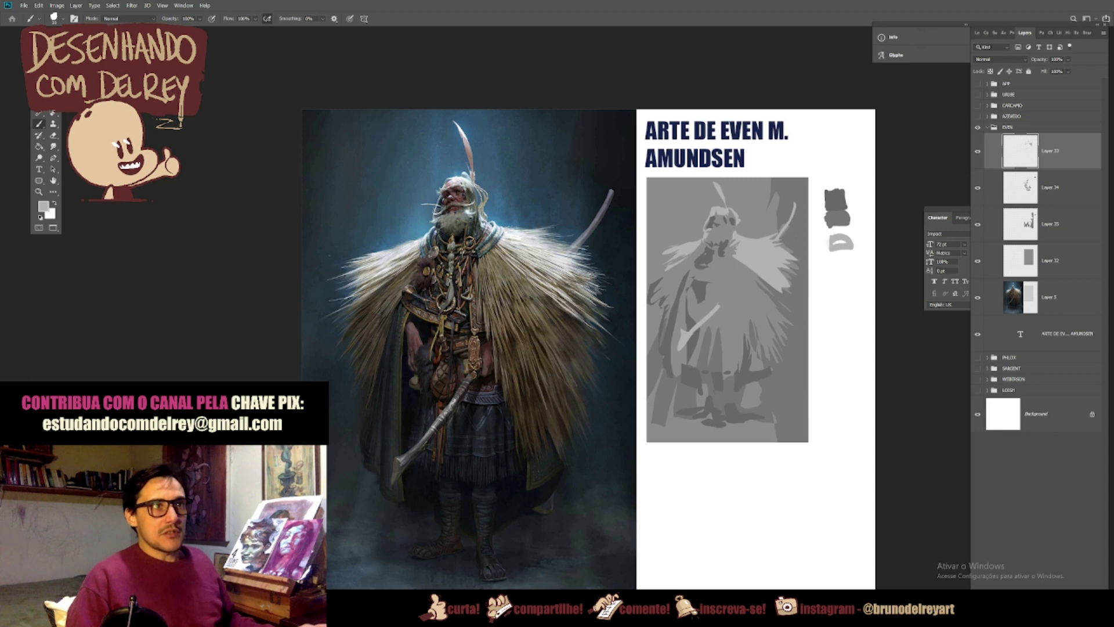
# Step: Lasso light accents on the warrior's face, beard, chest and fur cloak, and fill them with the light grey on Layer 33
pyautogui.click(1054, 267)
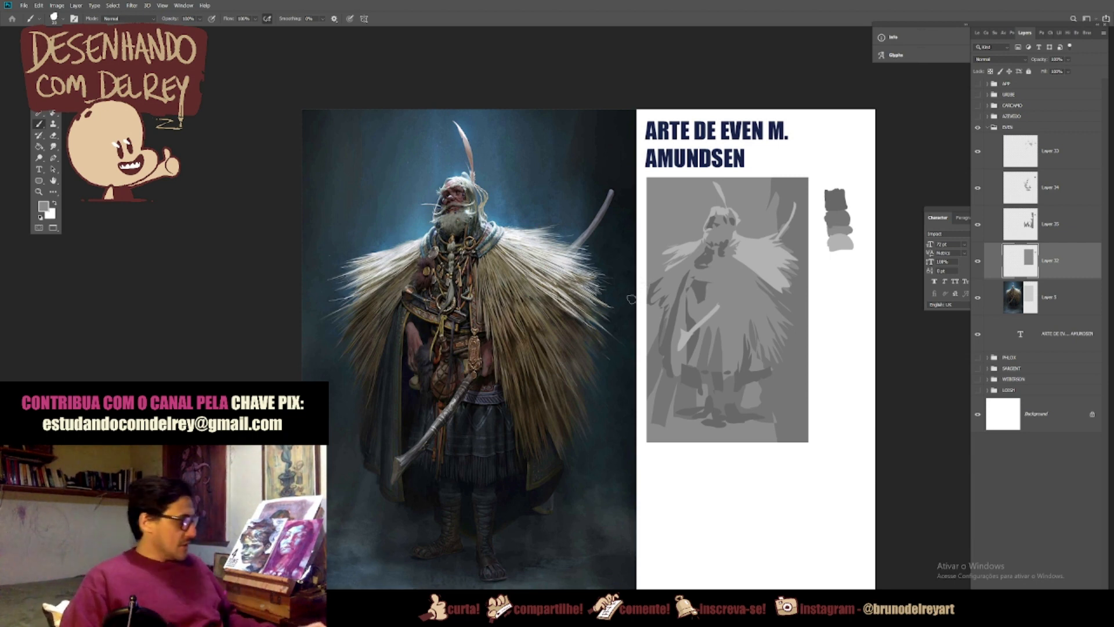
pyautogui.press('l')
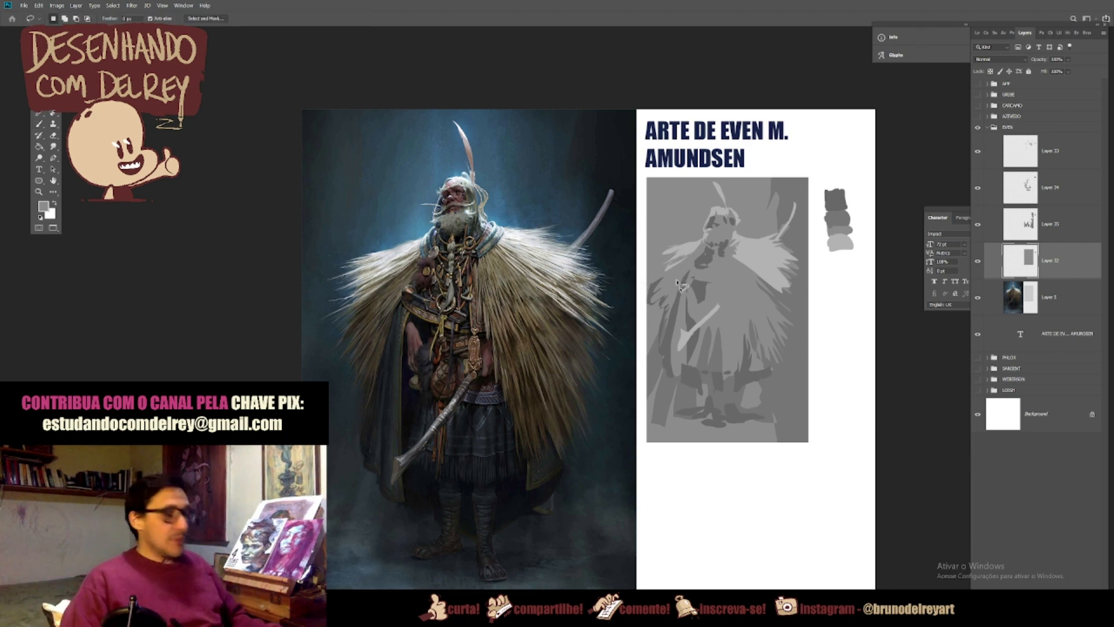
pyautogui.click(1051, 158)
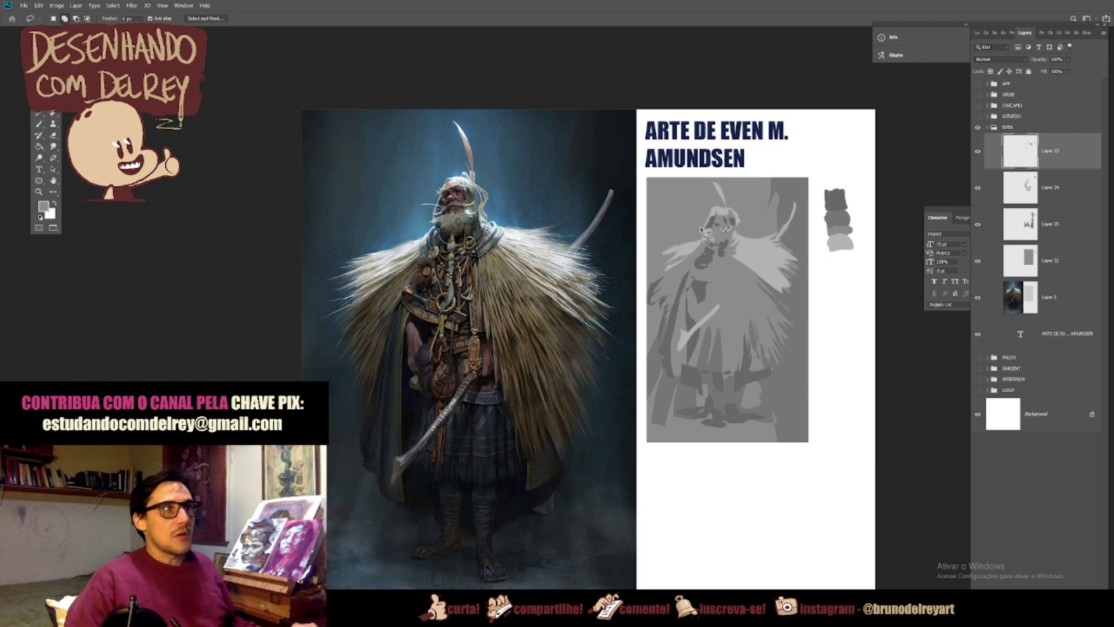
pyautogui.moveTo(704, 224); pyautogui.dragTo(692, 223)
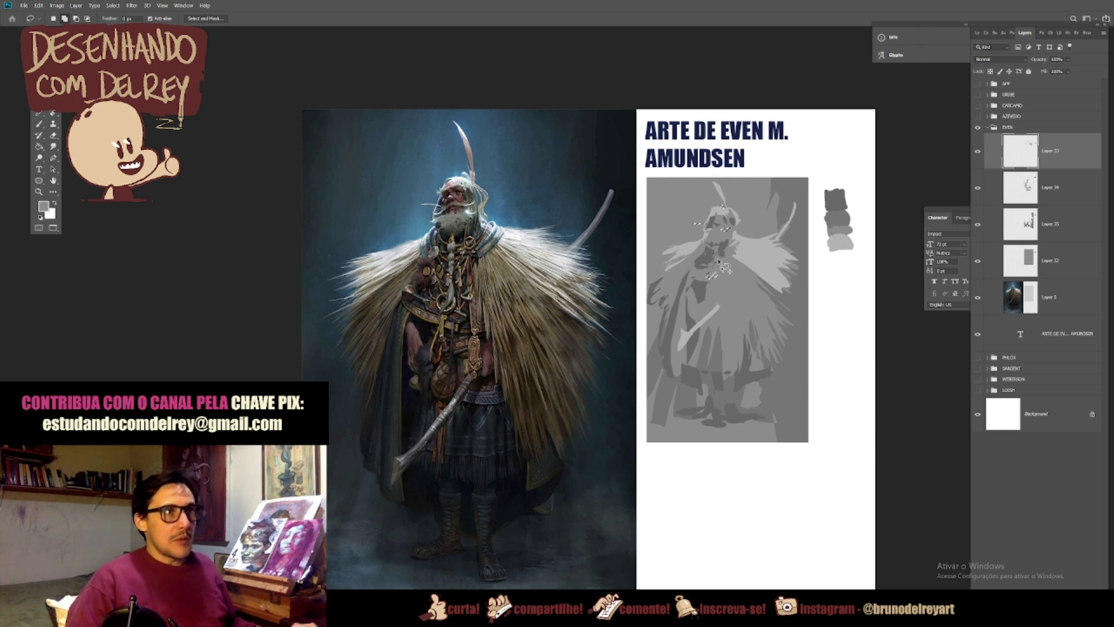
pyautogui.moveTo(731, 261); pyautogui.dragTo(730, 264)
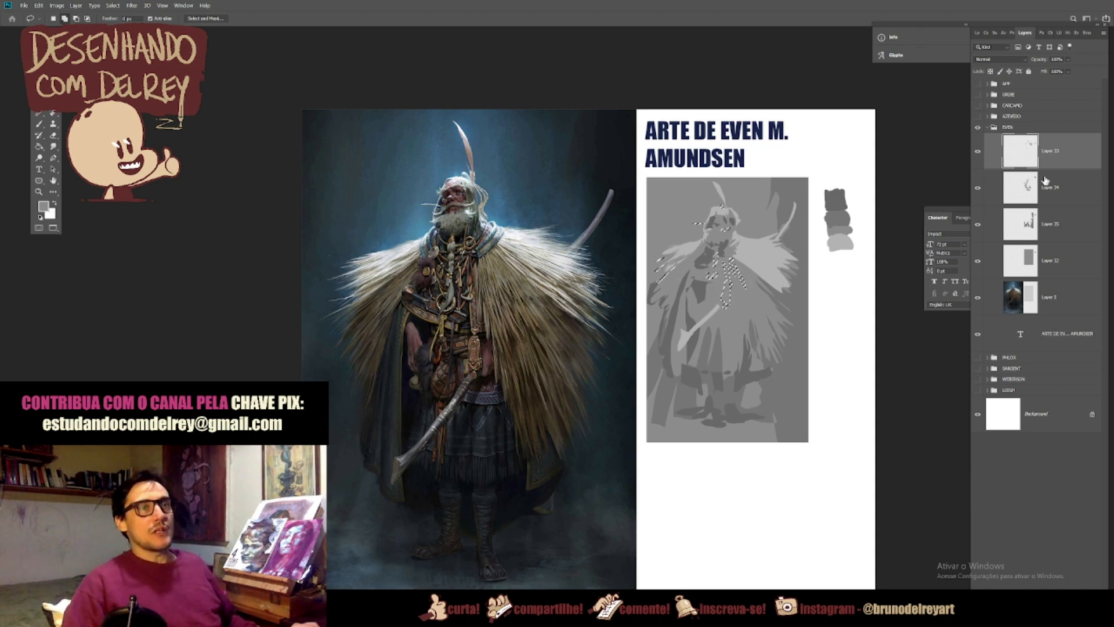
pyautogui.press('b')
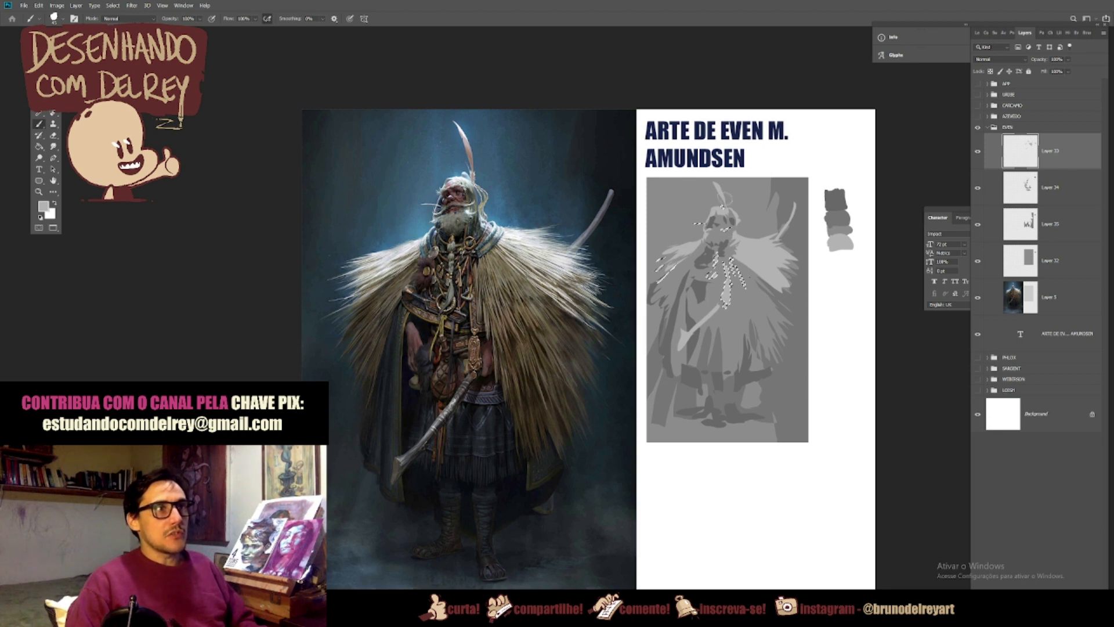
pyautogui.hotkey('ctrl', 'd')
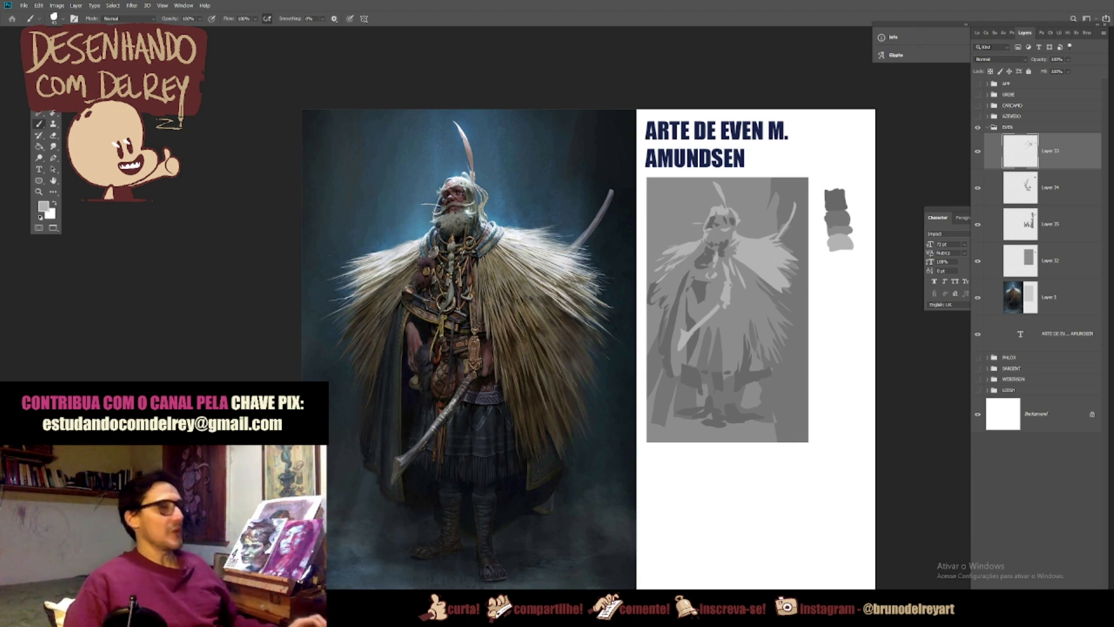
# Step: Check Layer 35 by toggling its visibility and paint its medium-dark grey over the background along the left side of the warrior study
pyautogui.press('j')
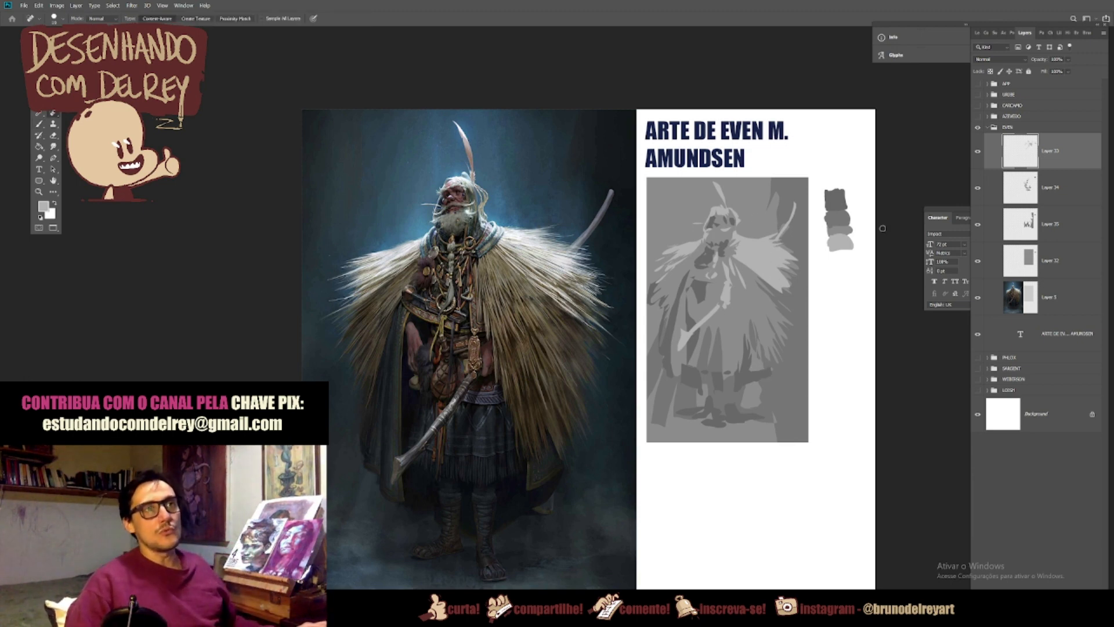
pyautogui.click(978, 225)
pyautogui.click(978, 224)
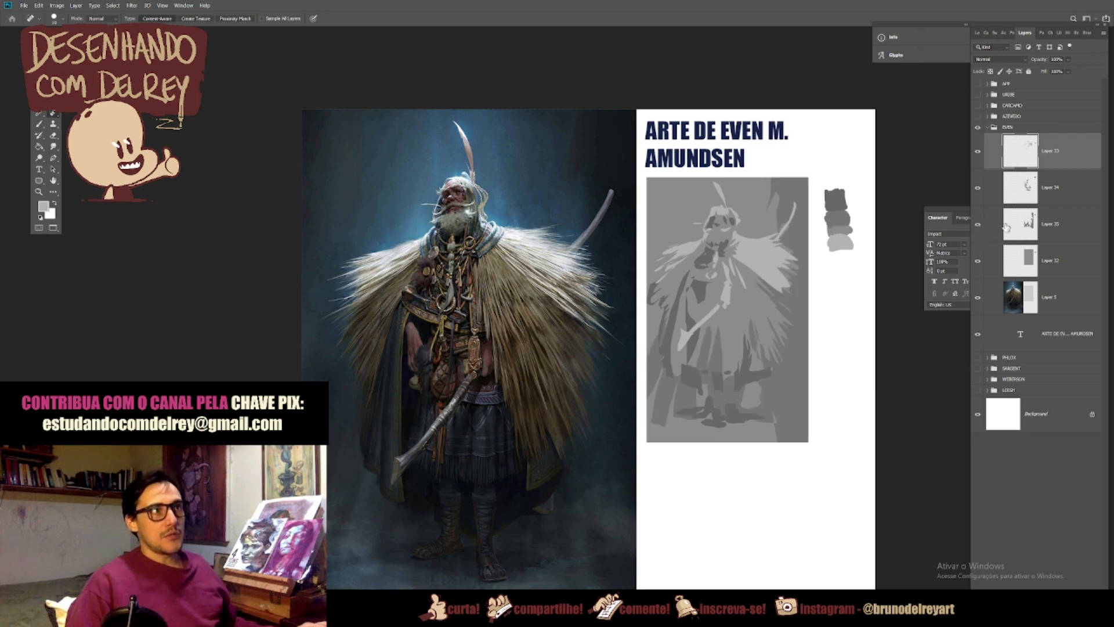
pyautogui.click(992, 225)
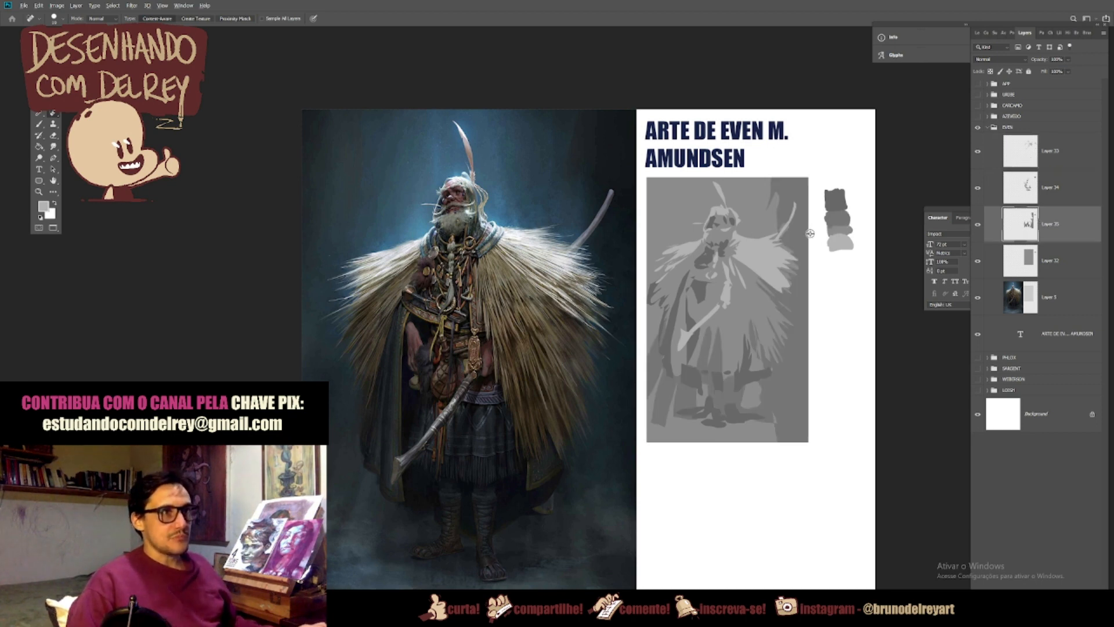
pyautogui.keyDown('alt'); pyautogui.click(810, 233); pyautogui.keyUp('alt')
pyautogui.press('Escape')
pyautogui.press('l')
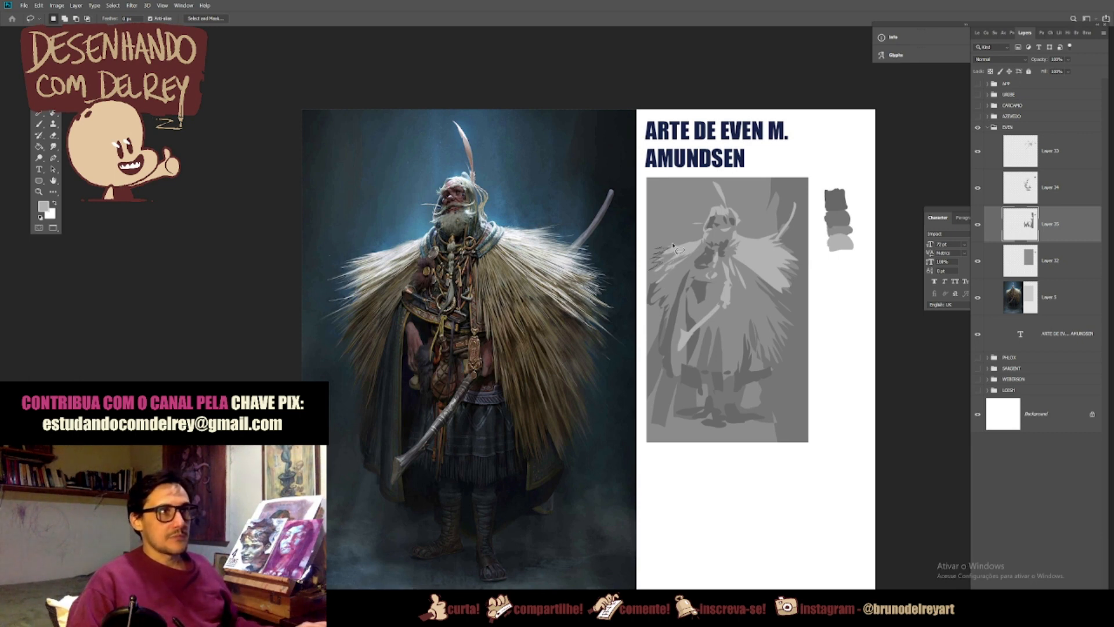
pyautogui.moveTo(683, 243)
pyautogui.mouseDown()
pyautogui.moveTo(681, 178)
pyautogui.moveTo(647, 178)
pyautogui.mouseUp()
pyautogui.moveTo(641, 258)
pyautogui.mouseDown()
pyautogui.moveTo(645, 296)
pyautogui.moveTo(666, 328)
pyautogui.moveTo(668, 306)
pyautogui.moveTo(653, 305)
pyautogui.moveTo(685, 273)
pyautogui.moveTo(654, 288)
pyautogui.mouseUp()
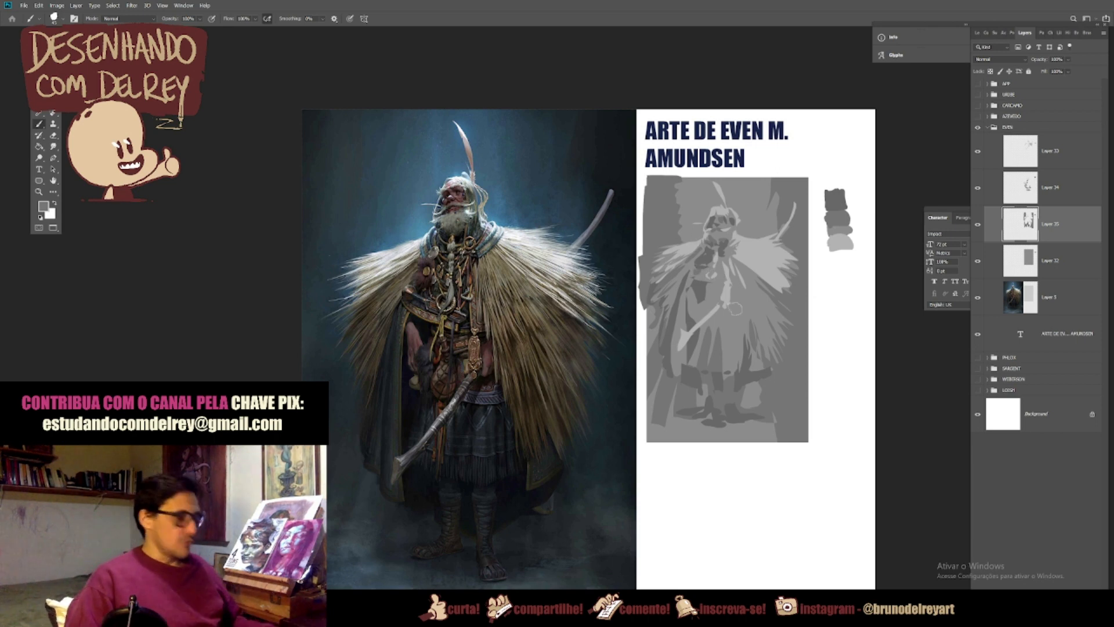
pyautogui.moveTo(663, 392); pyautogui.dragTo(695, 362)
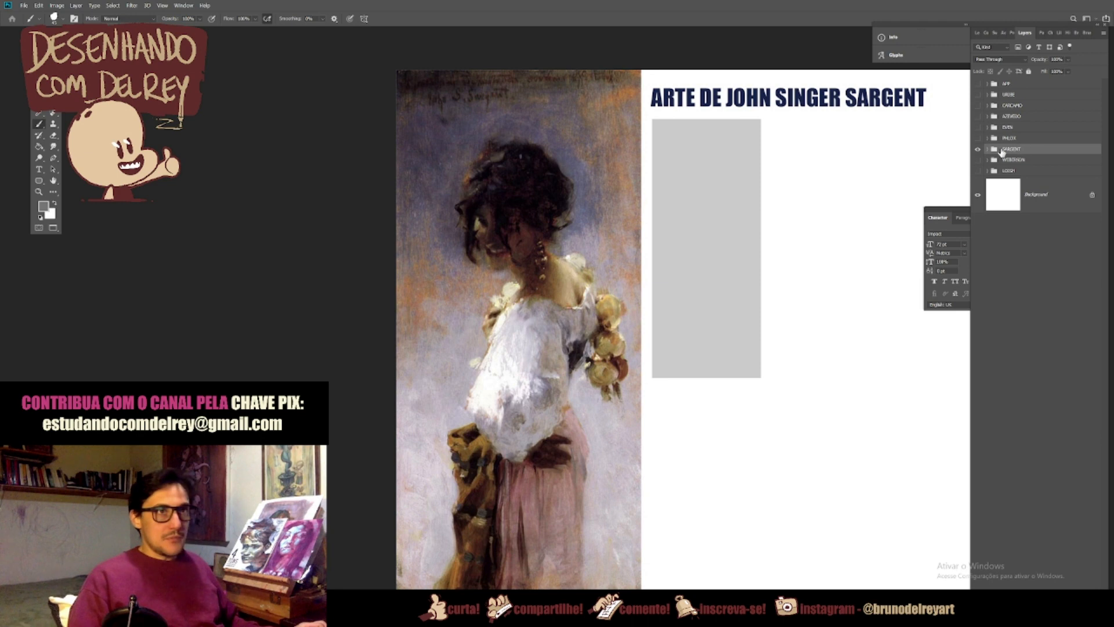
# Step: Open the SARGENT group and copy the grey study rectangle from the painting layer to a new layer
pyautogui.click(987, 149)
pyautogui.click(1019, 209)
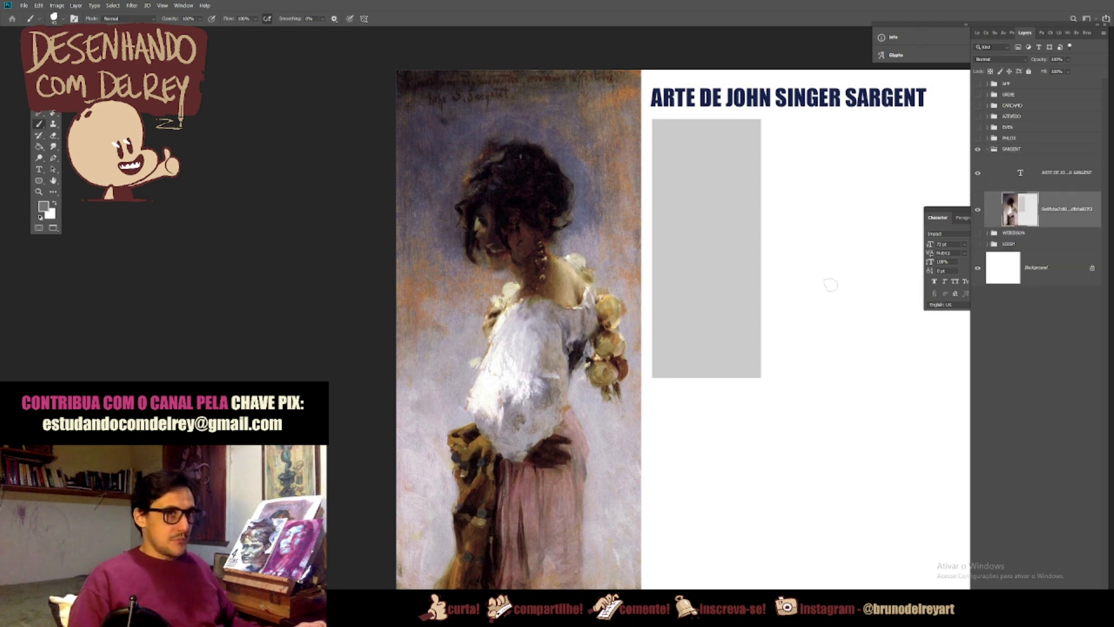
pyautogui.press('m')
pyautogui.moveTo(772, 118); pyautogui.dragTo(649, 399)
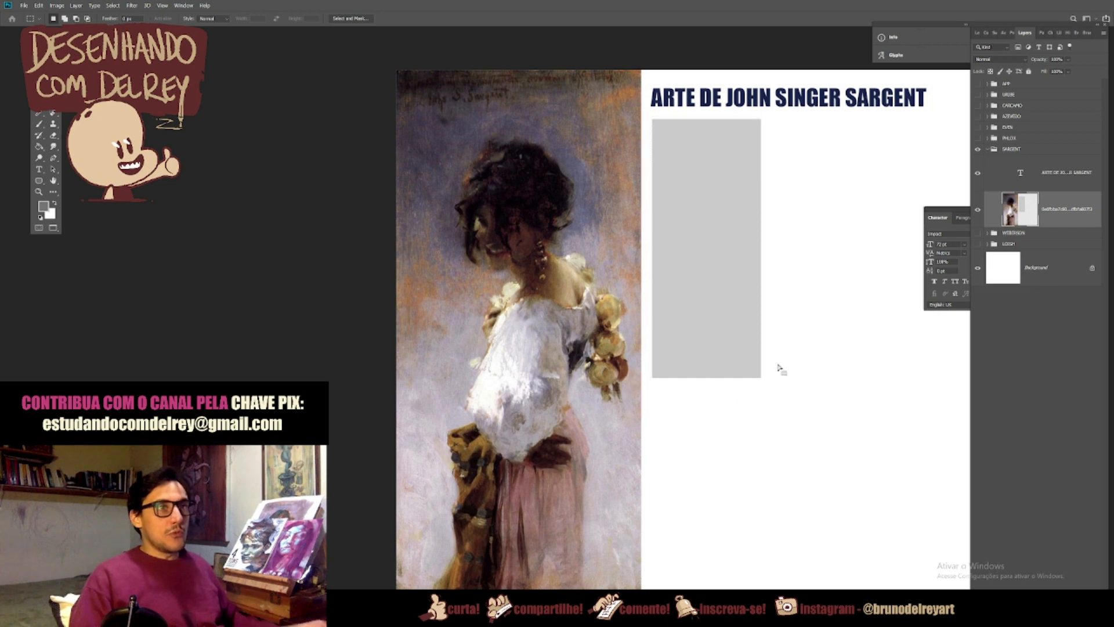
pyautogui.hotkey('ctrl', 'j')
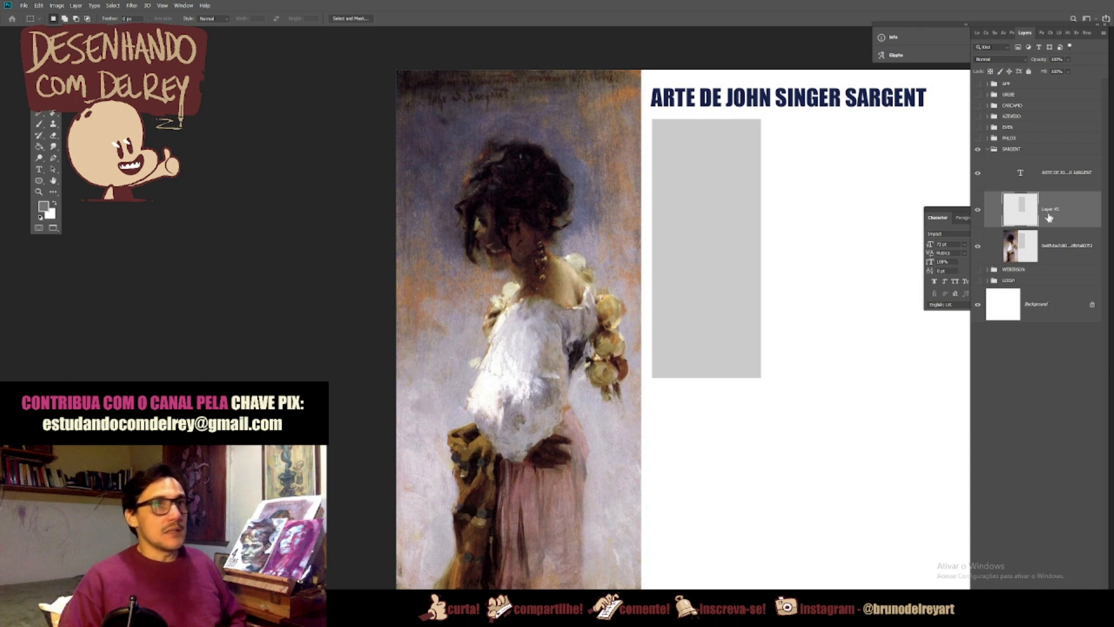
# Step: Darken the copied Sargent rectangle slightly by lowering its Hue/Saturation Lightness
pyautogui.press('l')
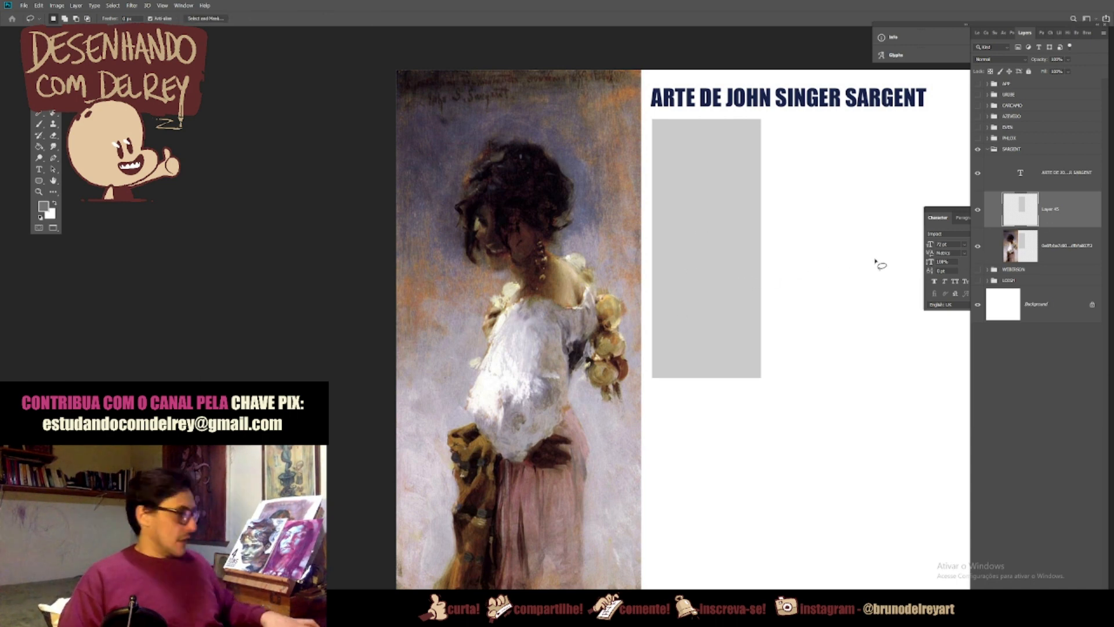
pyautogui.hotkey('ctrl', 'u')
pyautogui.moveTo(907, 393); pyautogui.dragTo(905, 398)
pyautogui.press('Return')
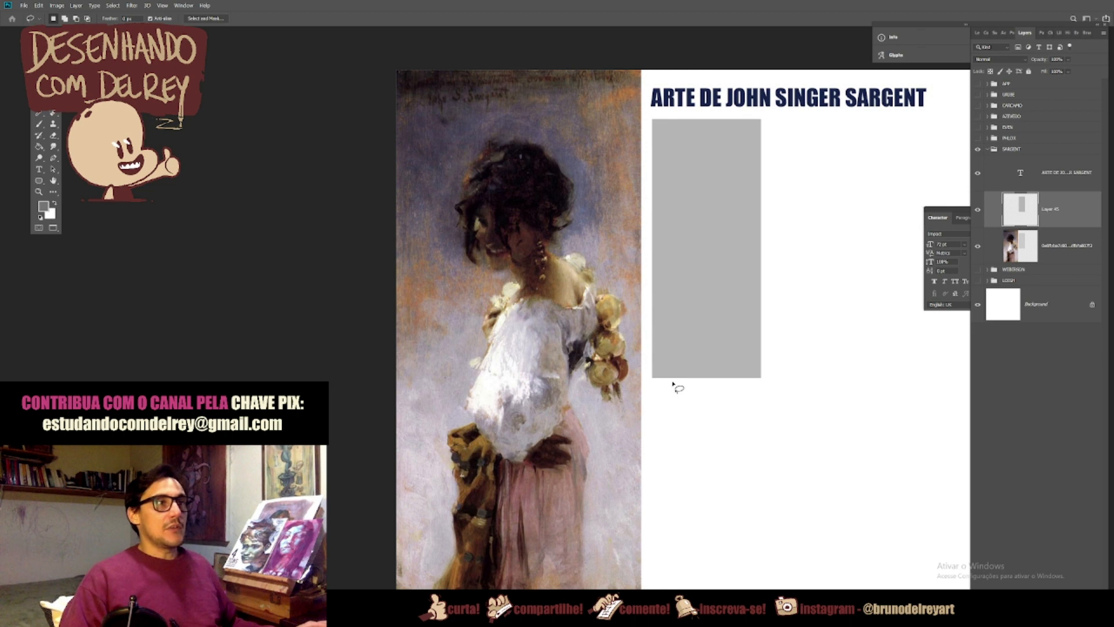
# Step: Lasso the woman's full silhouette in the grey rectangle, copy it to a new layer and darken it with Lightness -18
pyautogui.moveTo(672, 391); pyautogui.dragTo(677, 364)
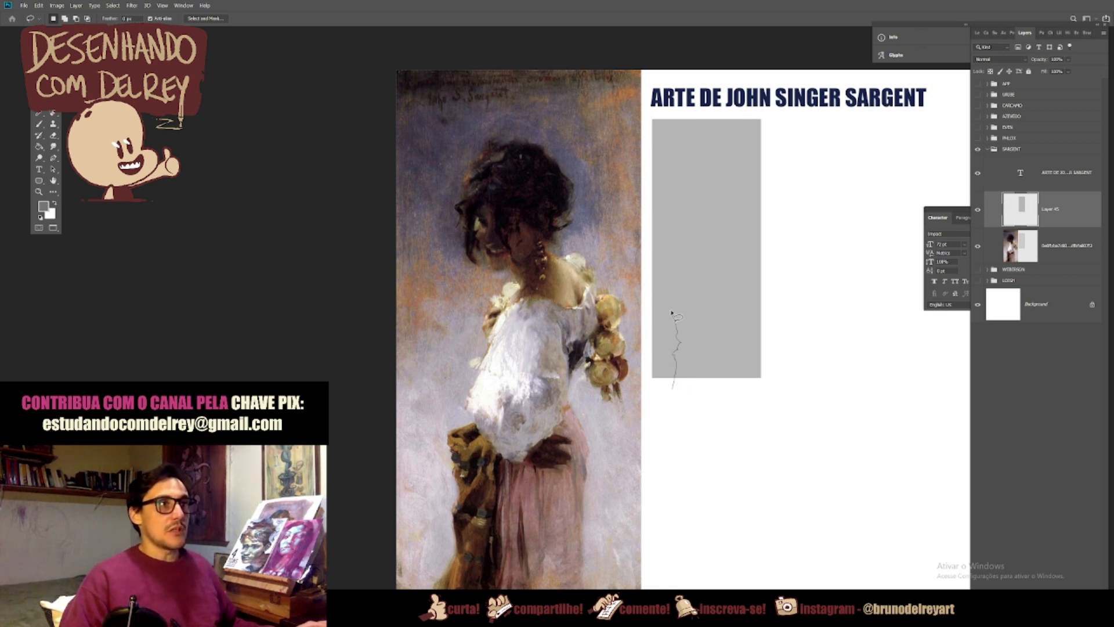
pyautogui.moveTo(682, 286); pyautogui.dragTo(691, 268)
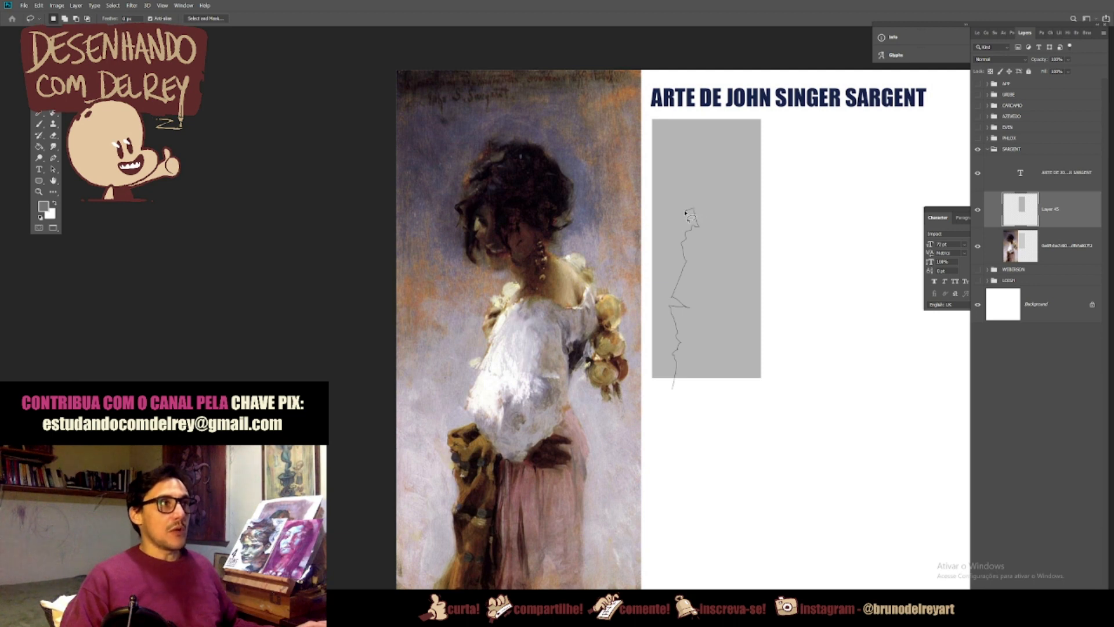
pyautogui.moveTo(675, 205); pyautogui.dragTo(672, 208)
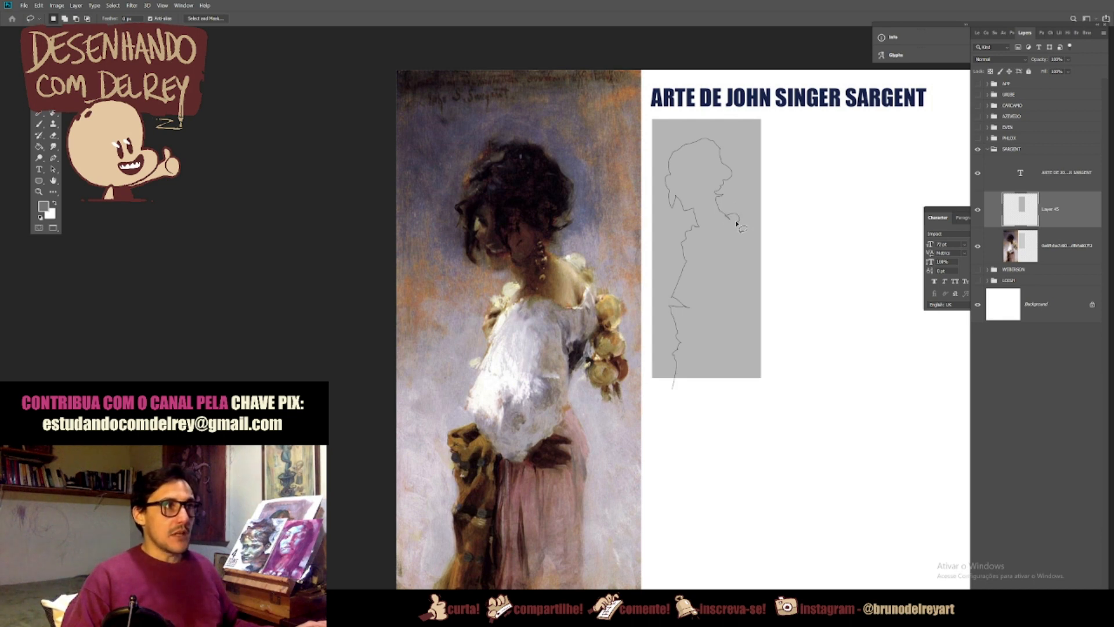
pyautogui.moveTo(742, 227)
pyautogui.mouseDown()
pyautogui.moveTo(715, 401)
pyautogui.moveTo(685, 408)
pyautogui.mouseUp()
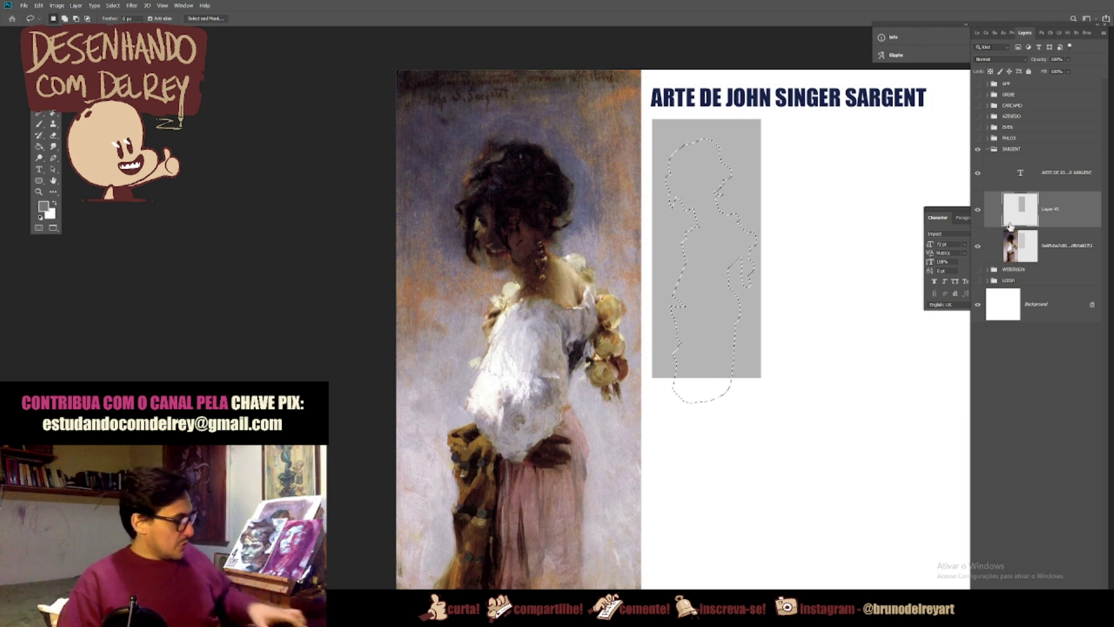
pyautogui.hotkey('ctrl', 'j')
pyautogui.press('i')
pyautogui.hotkey('ctrl', 'u')
pyautogui.moveTo(908, 394); pyautogui.dragTo(899, 395)
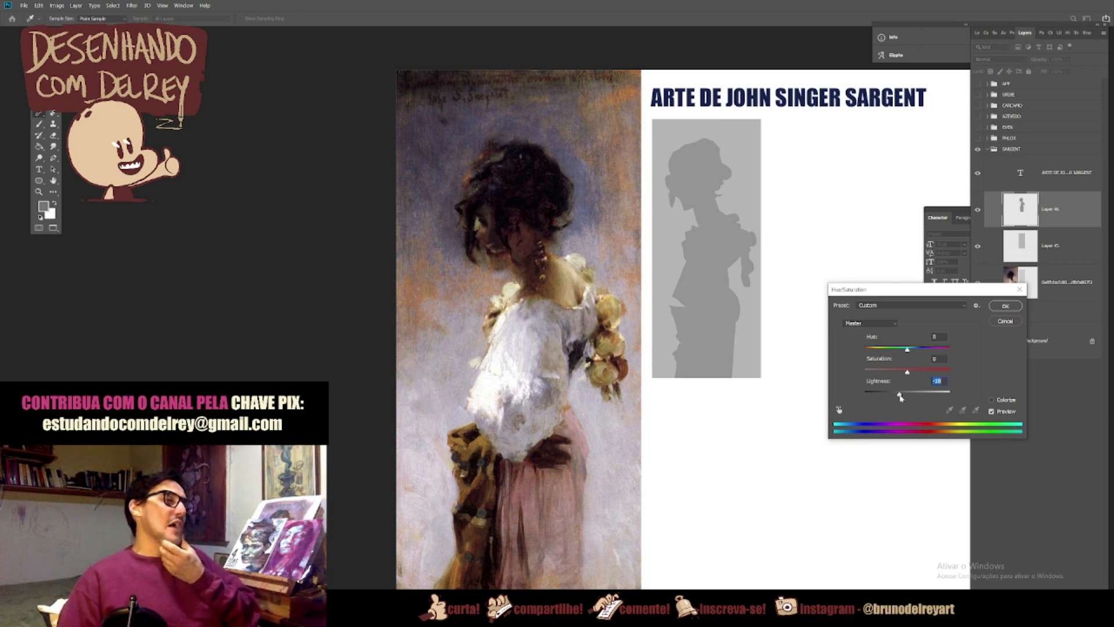
pyautogui.click(1003, 308)
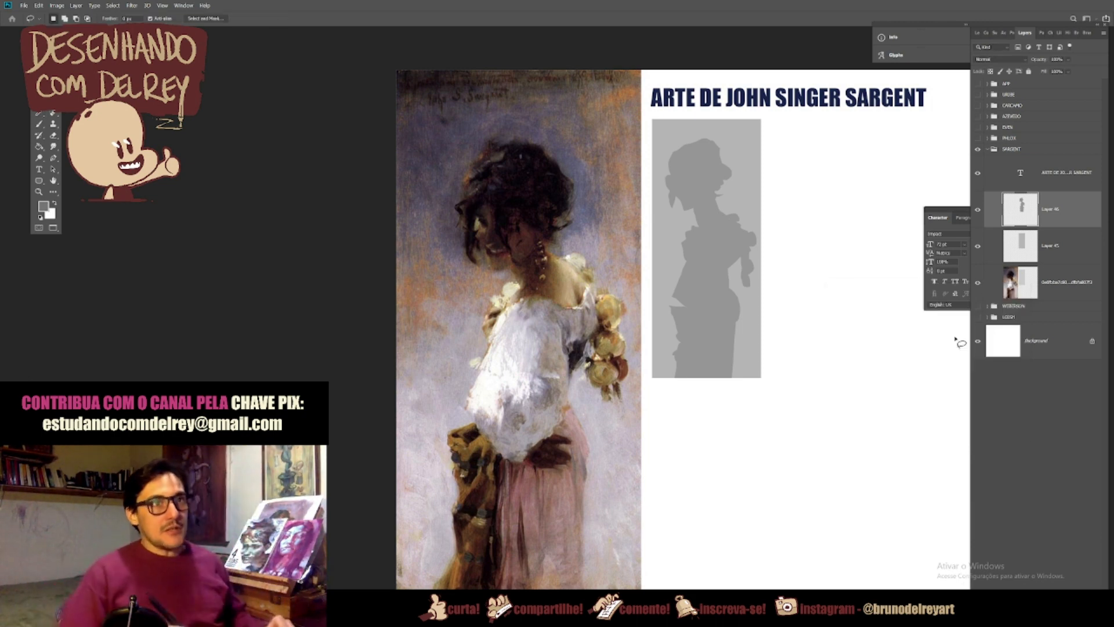
# Step: Paint swatches of the silhouette grey on Layer 46 and the background grey on Layer 45 beside the Sargent study
pyautogui.press('b')
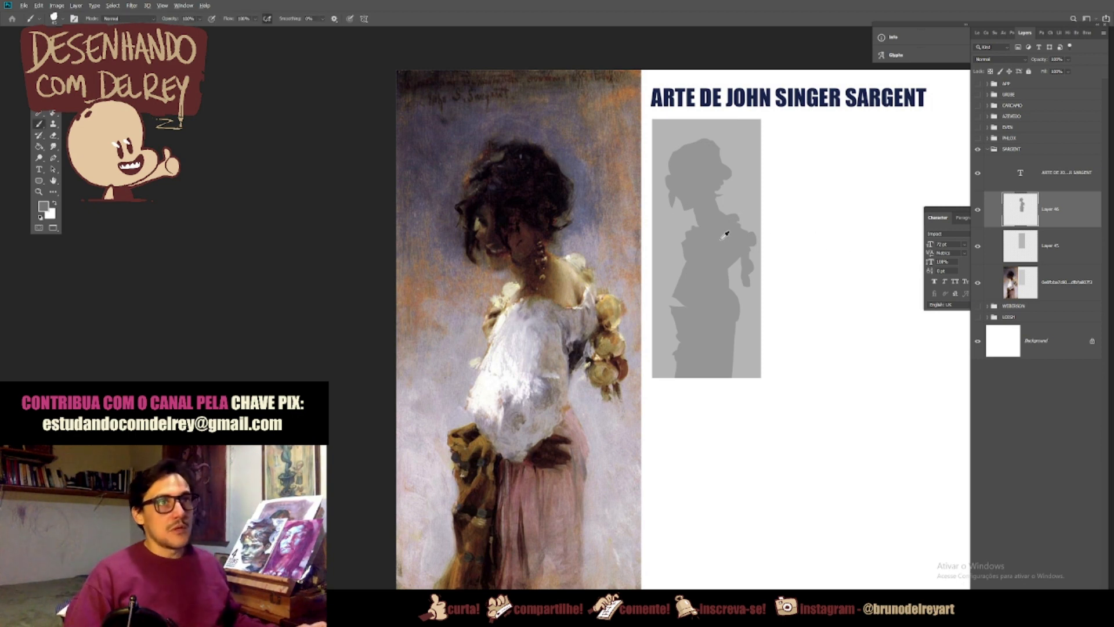
pyautogui.moveTo(798, 147); pyautogui.dragTo(806, 155)
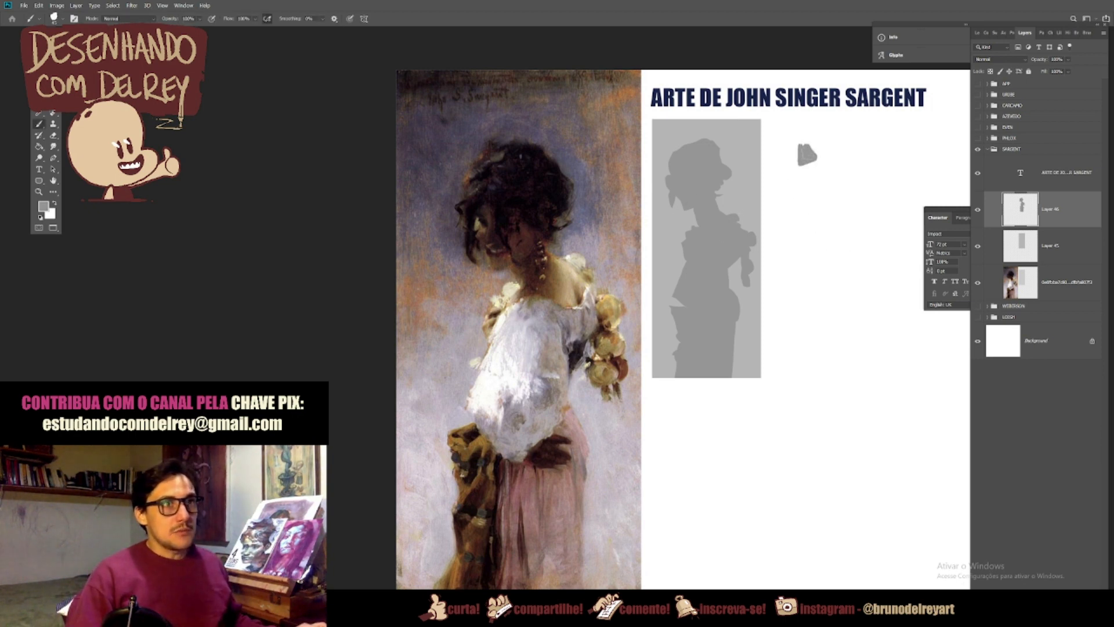
pyautogui.click(1021, 242)
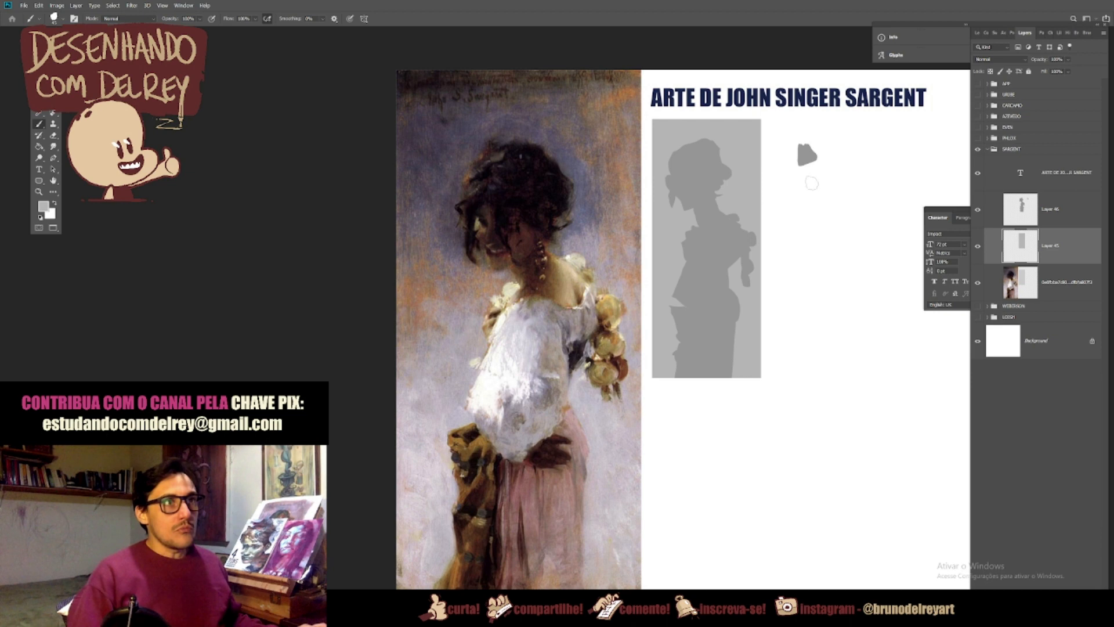
pyautogui.moveTo(802, 176); pyautogui.dragTo(812, 173)
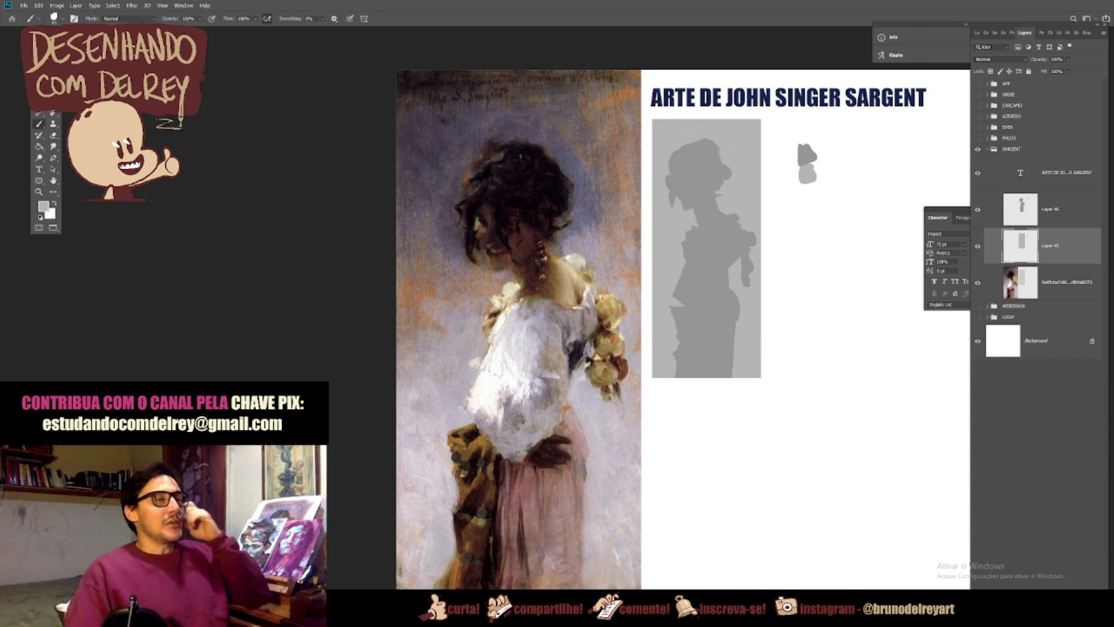
# Step: Lasso the head, shoulder and underarm accents, hand and lower dark folds on Layer 46 and copy them to a new layer
pyautogui.press('l')
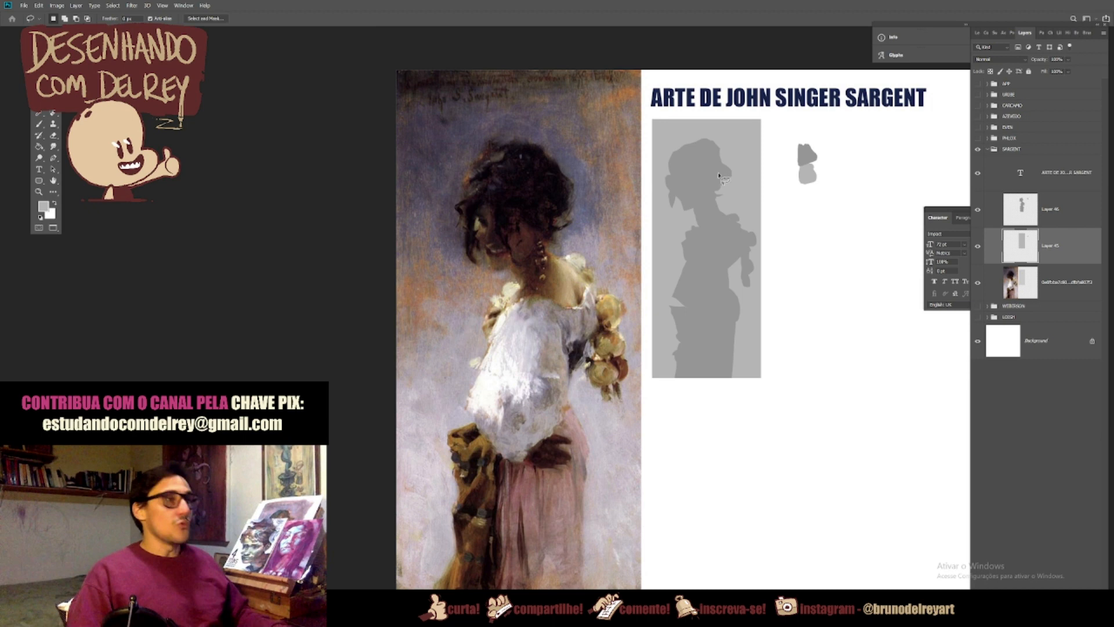
pyautogui.hotkey('alt', ']')
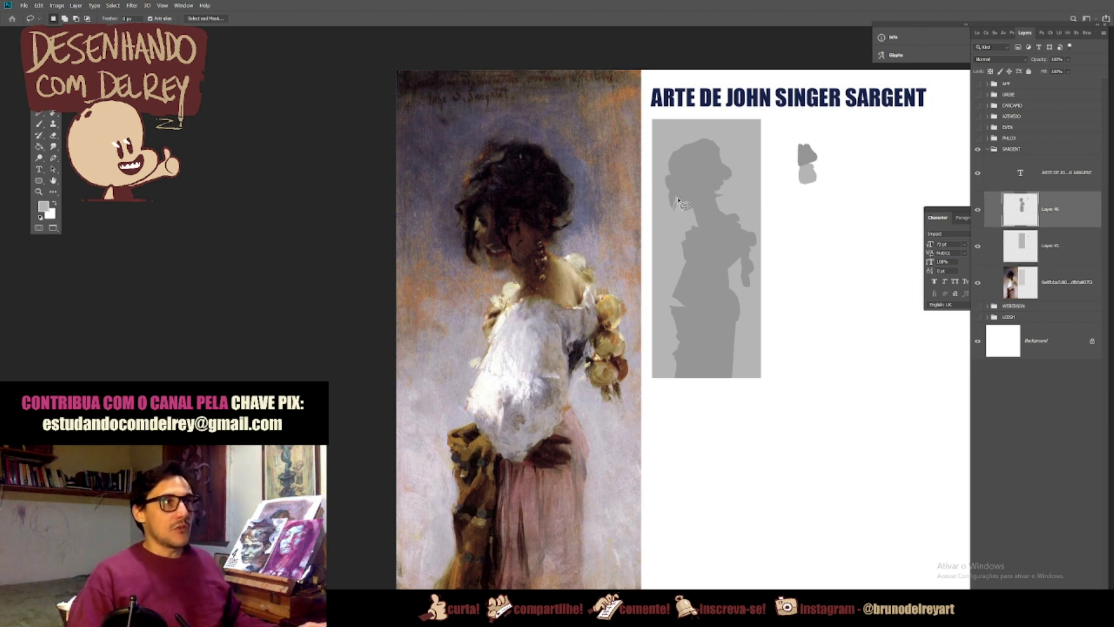
pyautogui.moveTo(677, 188)
pyautogui.mouseDown()
pyautogui.moveTo(684, 177)
pyautogui.moveTo(692, 204)
pyautogui.moveTo(701, 183)
pyautogui.mouseUp()
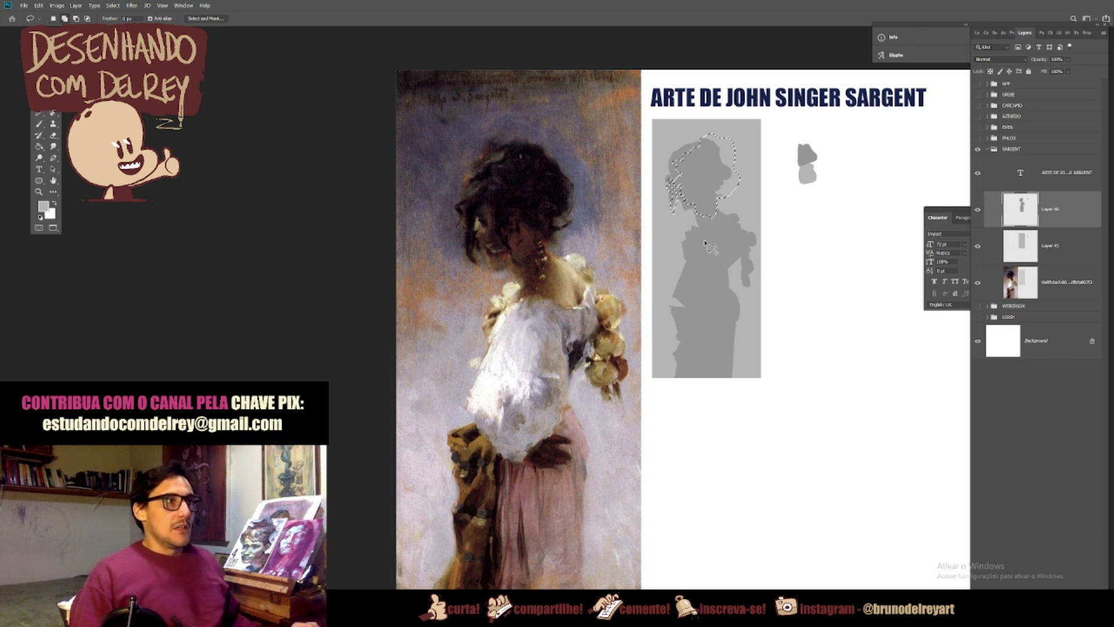
pyautogui.moveTo(686, 241); pyautogui.dragTo(687, 234)
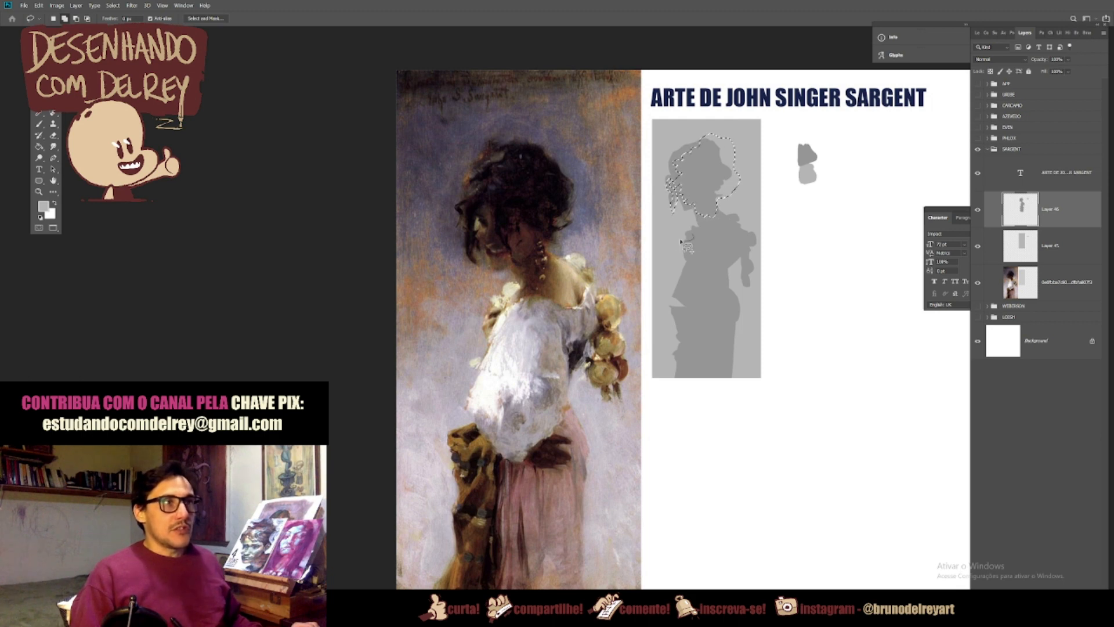
pyautogui.moveTo(729, 277)
pyautogui.mouseDown()
pyautogui.moveTo(723, 255)
pyautogui.moveTo(736, 255)
pyautogui.moveTo(730, 277)
pyautogui.mouseUp()
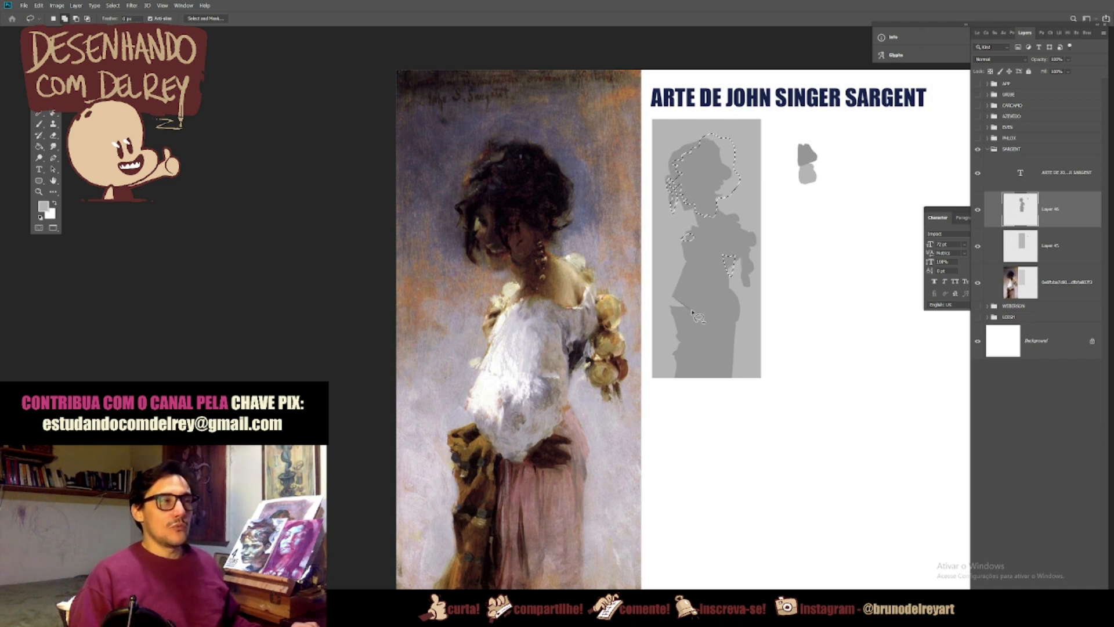
pyautogui.moveTo(692, 312)
pyautogui.mouseDown()
pyautogui.moveTo(709, 298)
pyautogui.moveTo(726, 310)
pyautogui.moveTo(696, 314)
pyautogui.moveTo(696, 376)
pyautogui.moveTo(706, 331)
pyautogui.moveTo(711, 383)
pyautogui.moveTo(677, 386)
pyautogui.moveTo(660, 328)
pyautogui.moveTo(673, 303)
pyautogui.mouseUp()
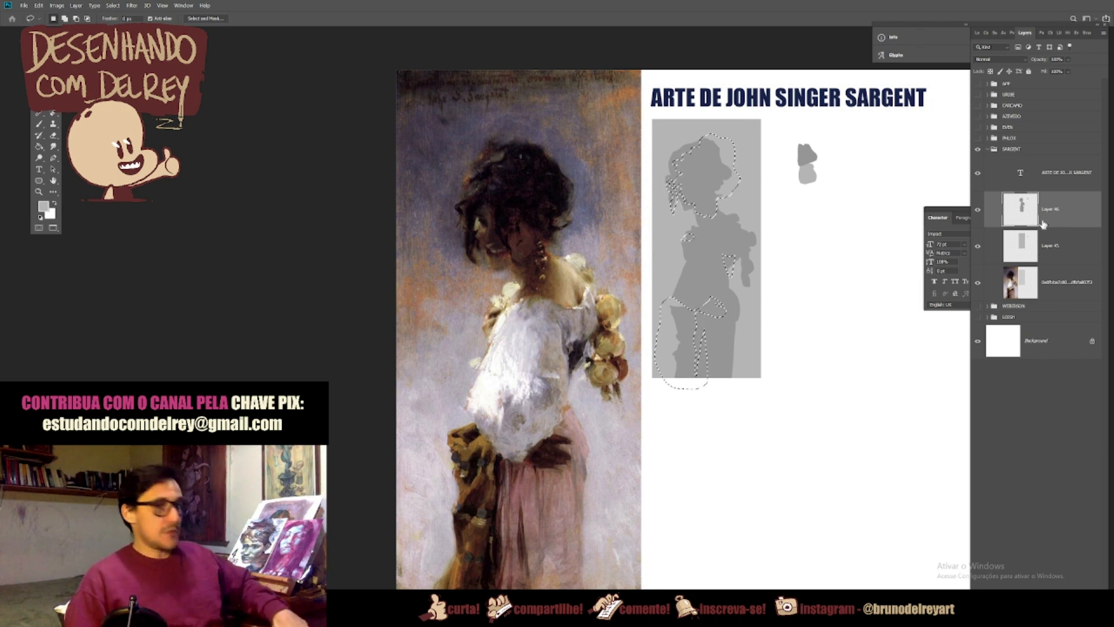
pyautogui.hotkey('ctrl', 'j')
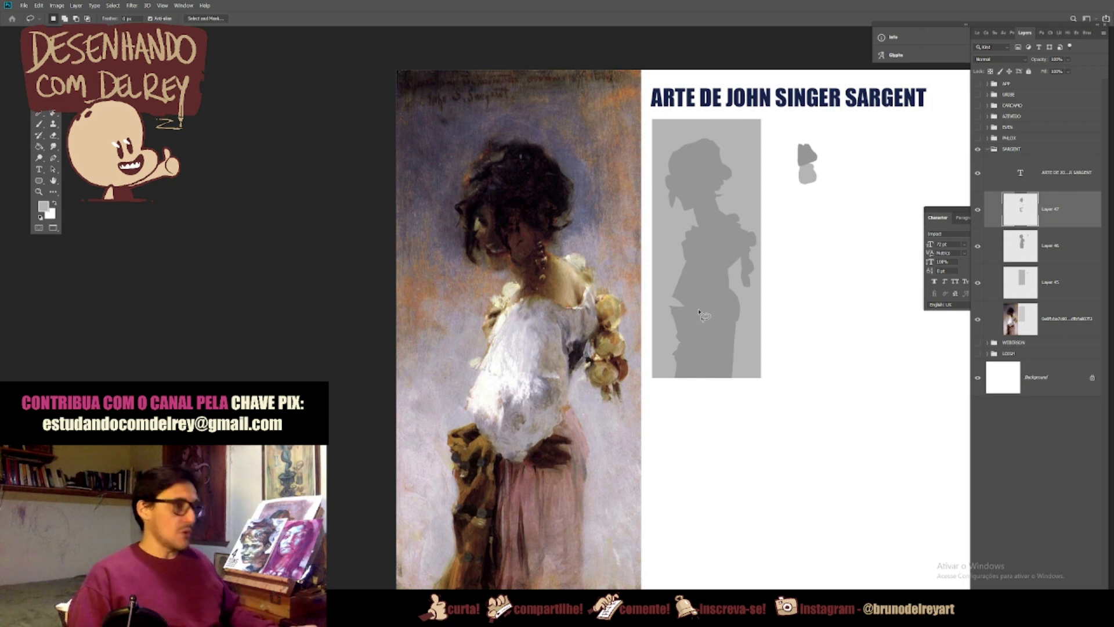
# Step: Darken the copied head and fold shapes with Hue/Saturation Lightness -20
pyautogui.hotkey('ctrl', 'u')
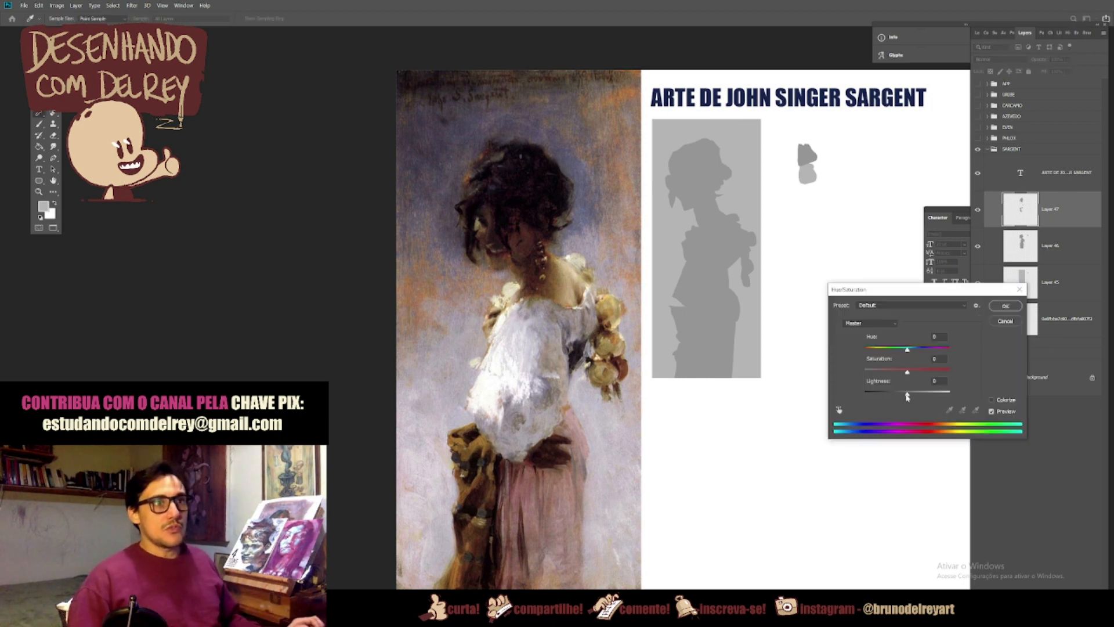
pyautogui.moveTo(907, 394); pyautogui.dragTo(901, 397)
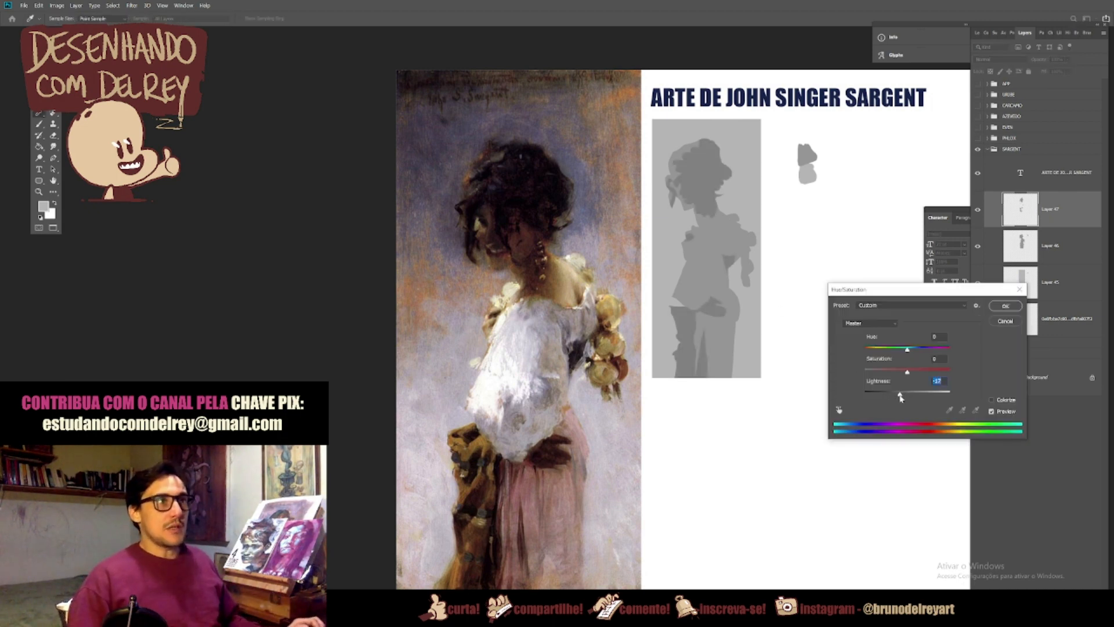
pyautogui.click(1006, 306)
# Step: Sample the dark grey of the head and paint a swatch of it directly above the silhouette grey swatch
pyautogui.press('v')
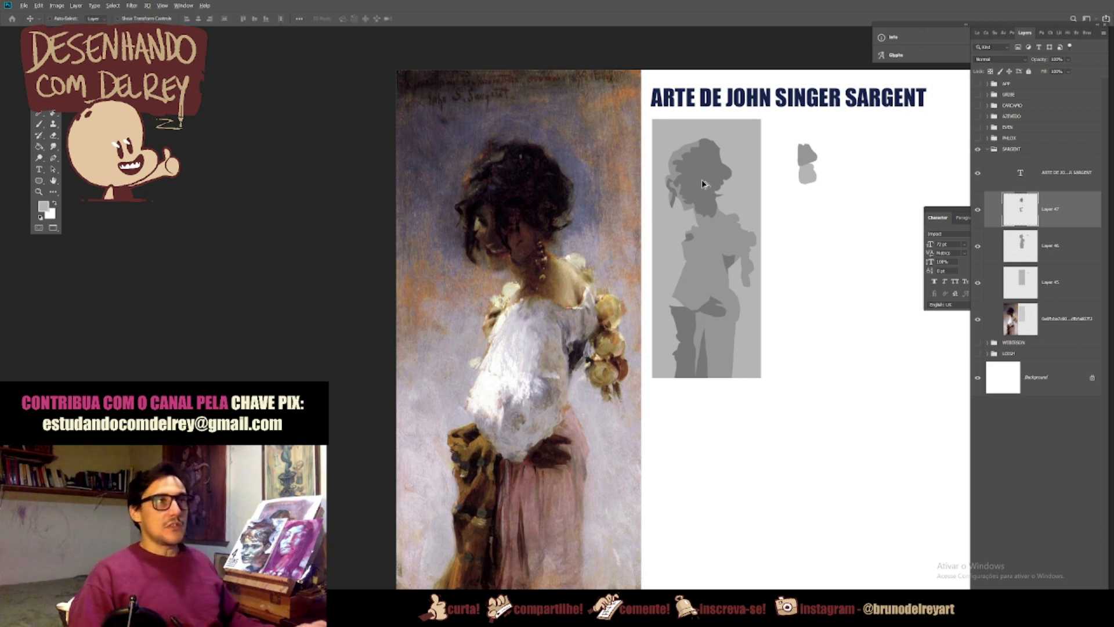
pyautogui.press('b')
pyautogui.keyDown('alt'); pyautogui.click(708, 170); pyautogui.keyUp('alt')
pyautogui.moveTo(803, 140); pyautogui.dragTo(805, 144)
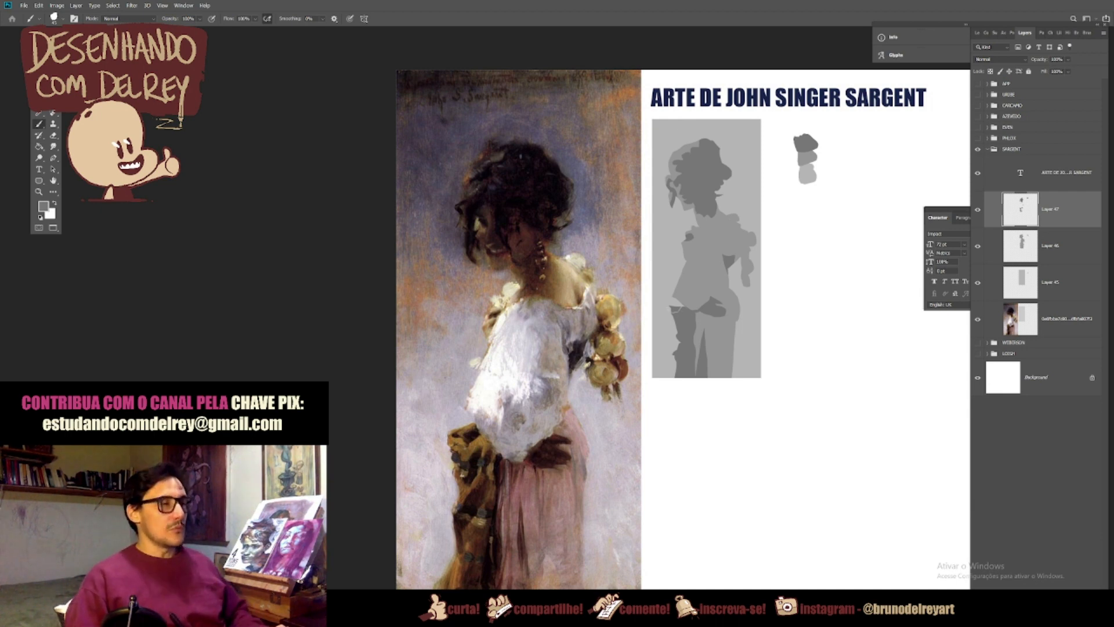
# Step: Lasso the blouse and shoulder ruffle in the study and copy those shapes from Layer 46 to a new layer
pyautogui.press('l')
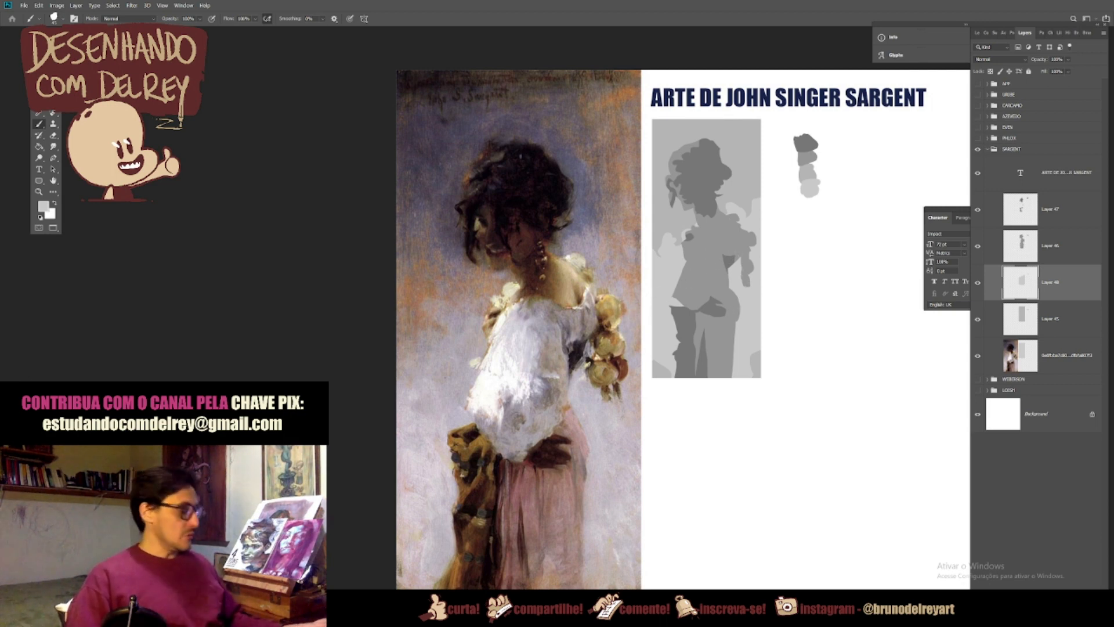
pyautogui.press('l')
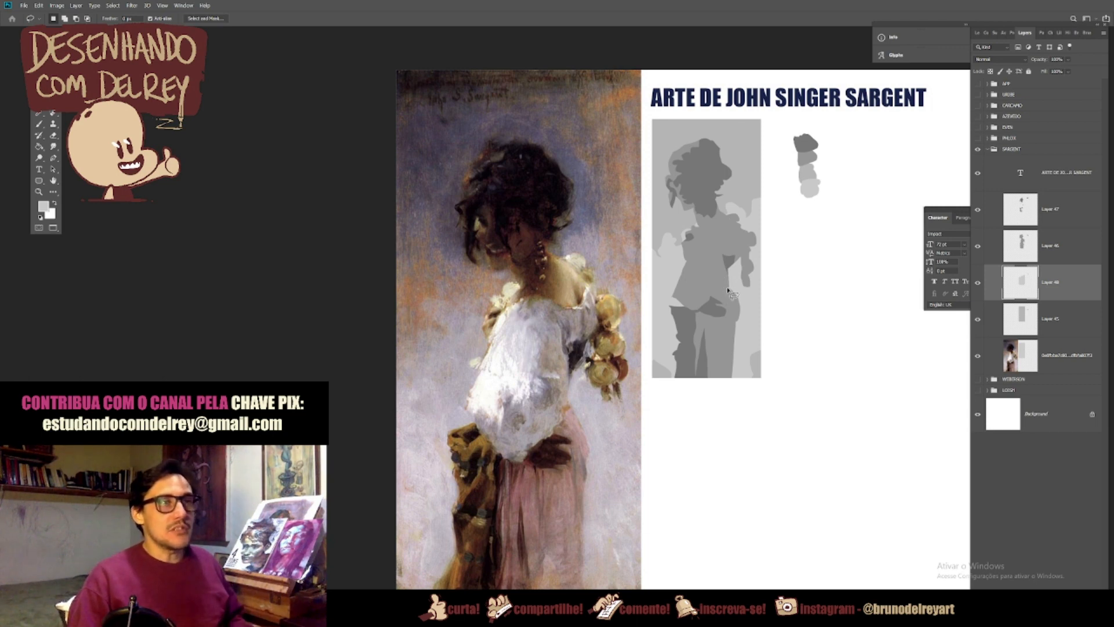
pyautogui.moveTo(729, 287)
pyautogui.mouseDown()
pyautogui.moveTo(693, 313)
pyautogui.moveTo(666, 293)
pyautogui.moveTo(722, 240)
pyautogui.mouseUp()
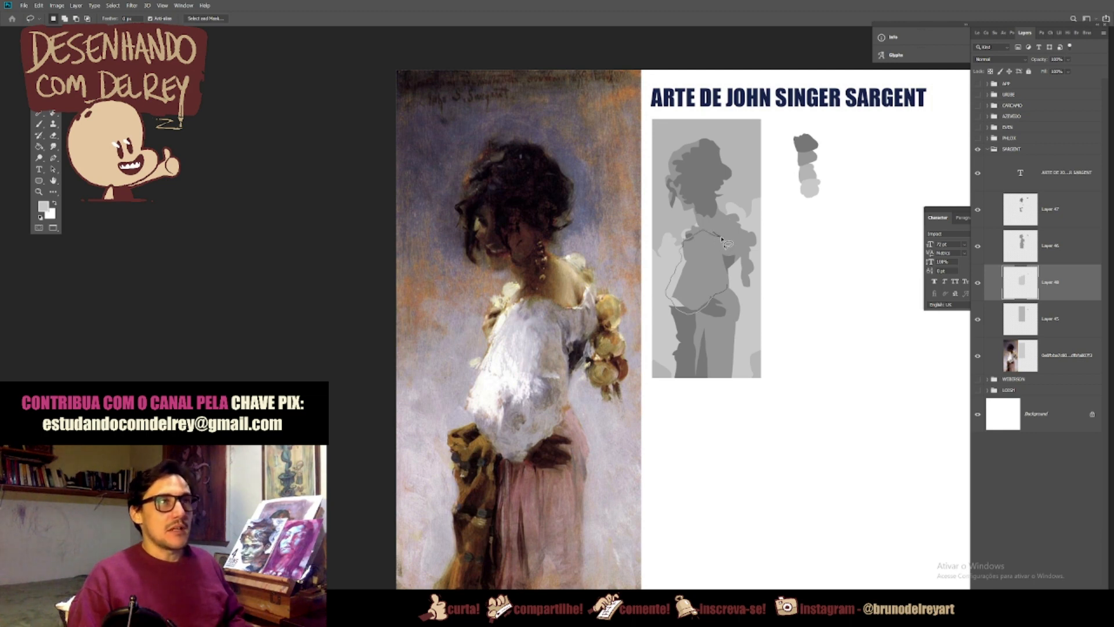
pyautogui.moveTo(727, 241); pyautogui.dragTo(735, 213)
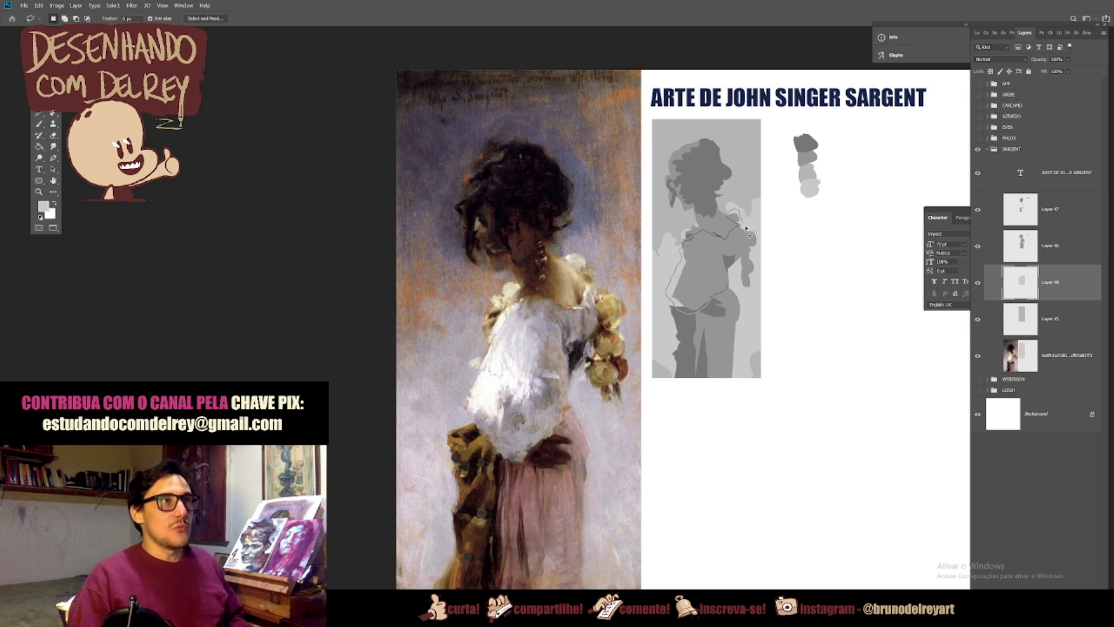
pyautogui.moveTo(755, 233); pyautogui.dragTo(749, 242)
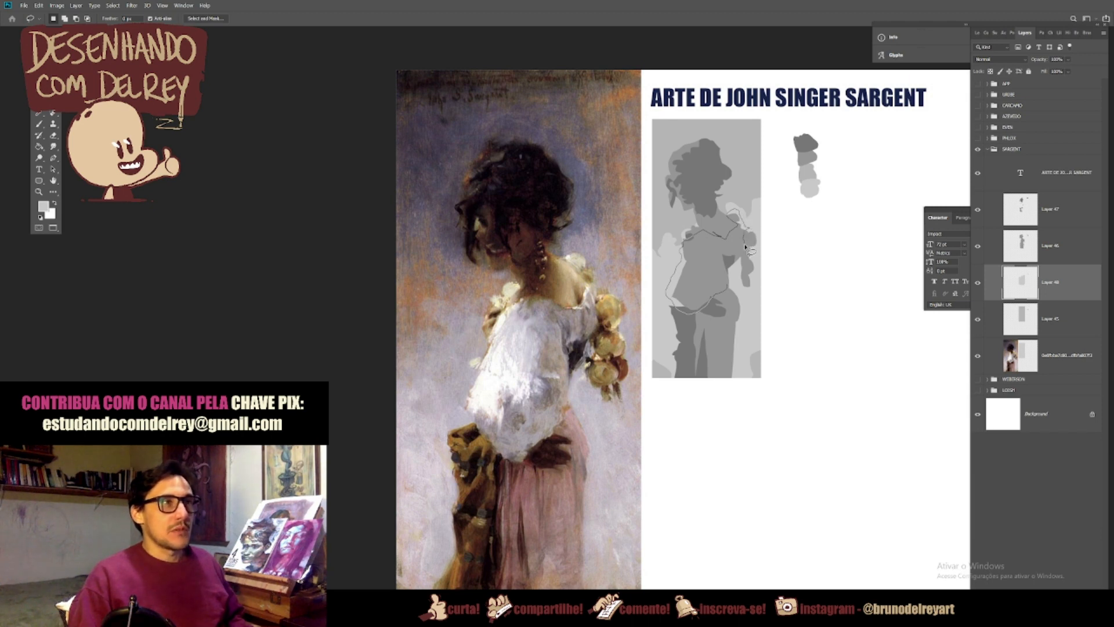
pyautogui.keyDown('ctrl'); pyautogui.click(746, 247); pyautogui.keyUp('ctrl')
pyautogui.hotkey('ctrl', 'j')
# Step: Lighten the copied blouse shapes with Hue/Saturation Lightness +30
pyautogui.hotkey('ctrl', 'u')
pyautogui.moveTo(909, 396); pyautogui.dragTo(916, 398)
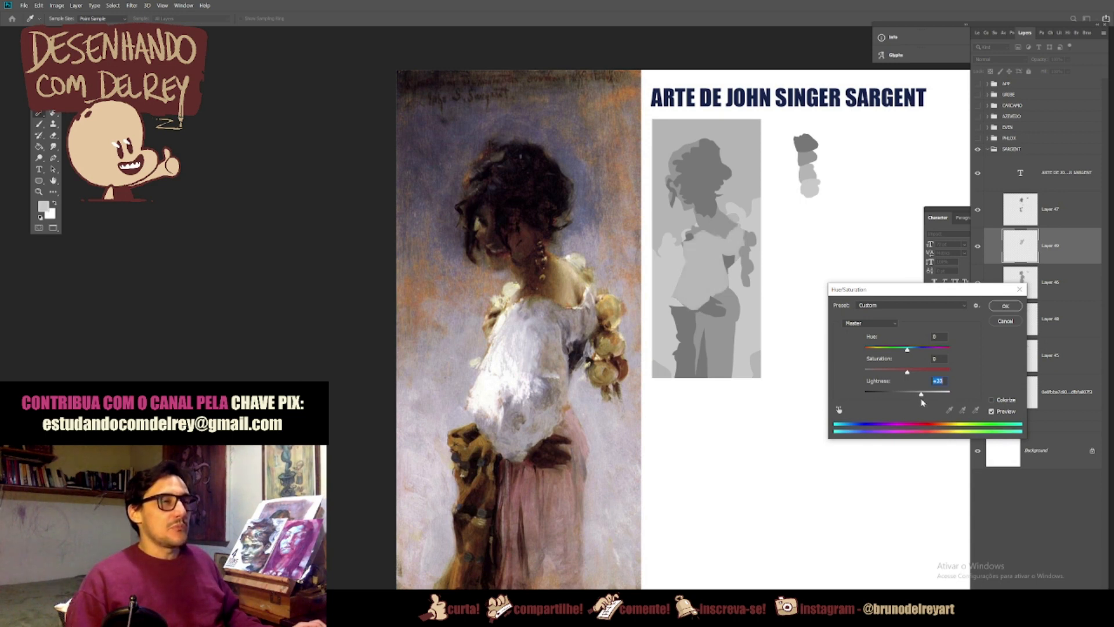
pyautogui.click(1006, 306)
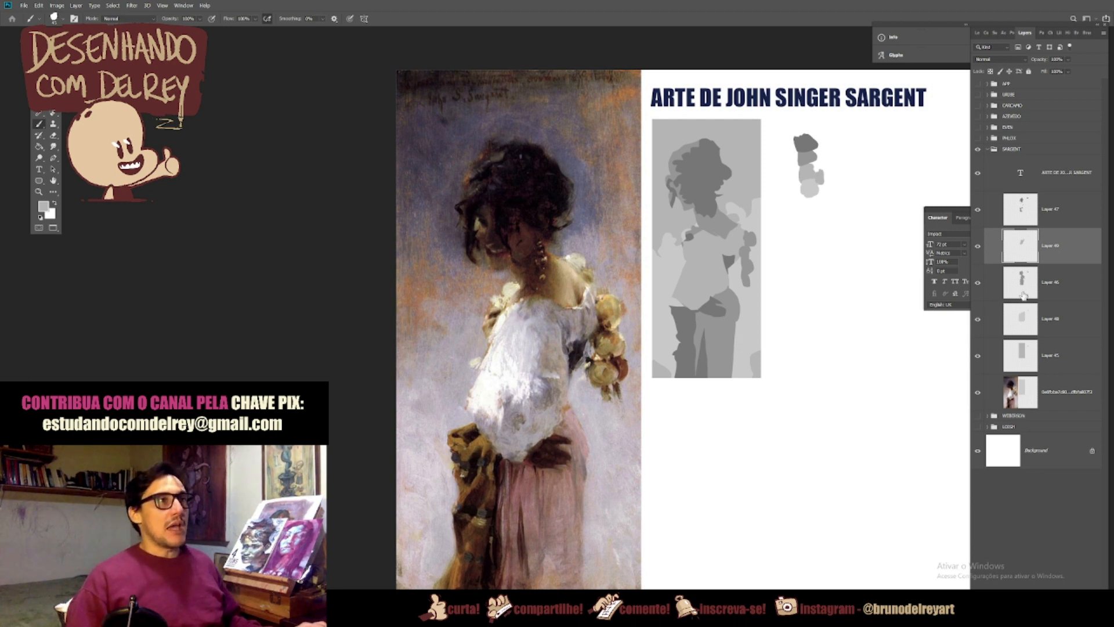
# Step: Paint the skirt's grey over the upper background on Layer 46, confining the strokes to Layer 45's rectangle, and clear the selection
pyautogui.keyDown('alt'); pyautogui.click(730, 331); pyautogui.keyUp('alt')
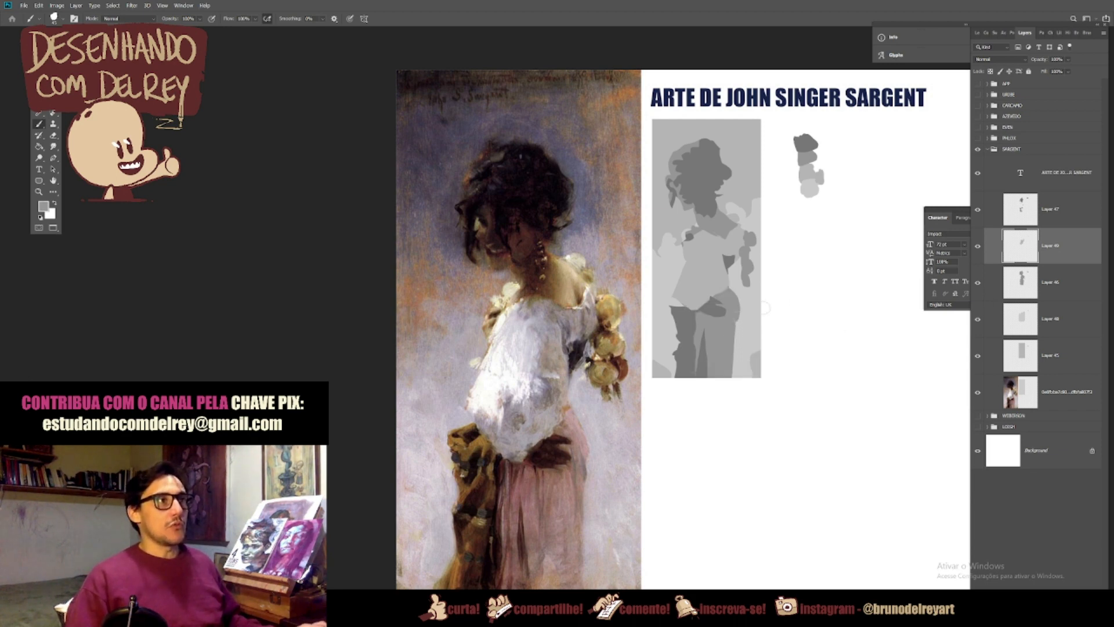
pyautogui.click(978, 282)
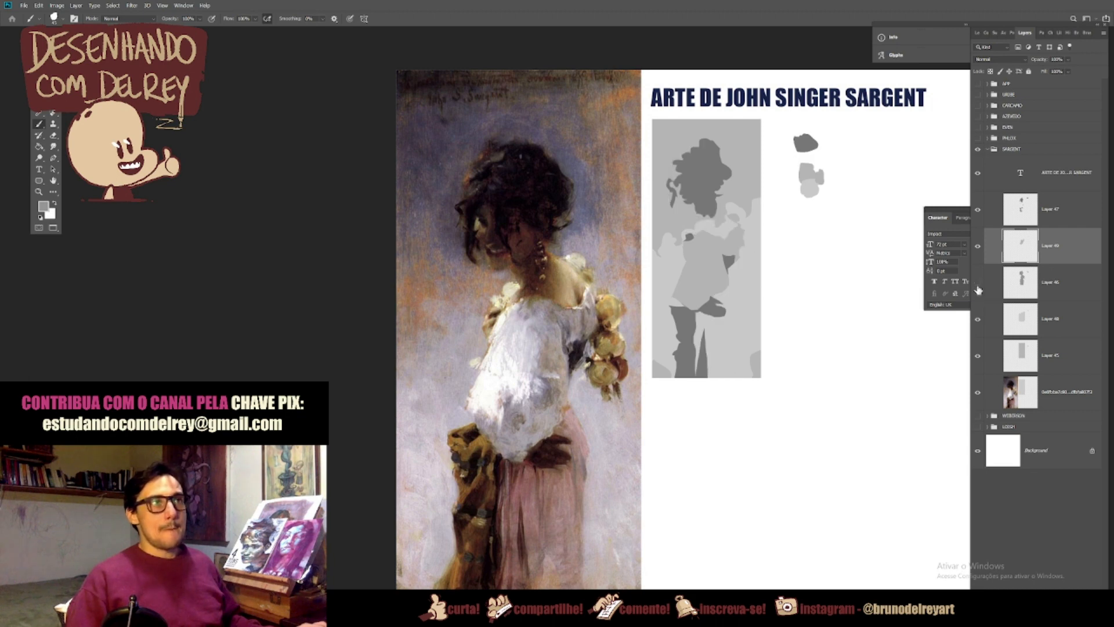
pyautogui.click(978, 283)
pyautogui.click(997, 271)
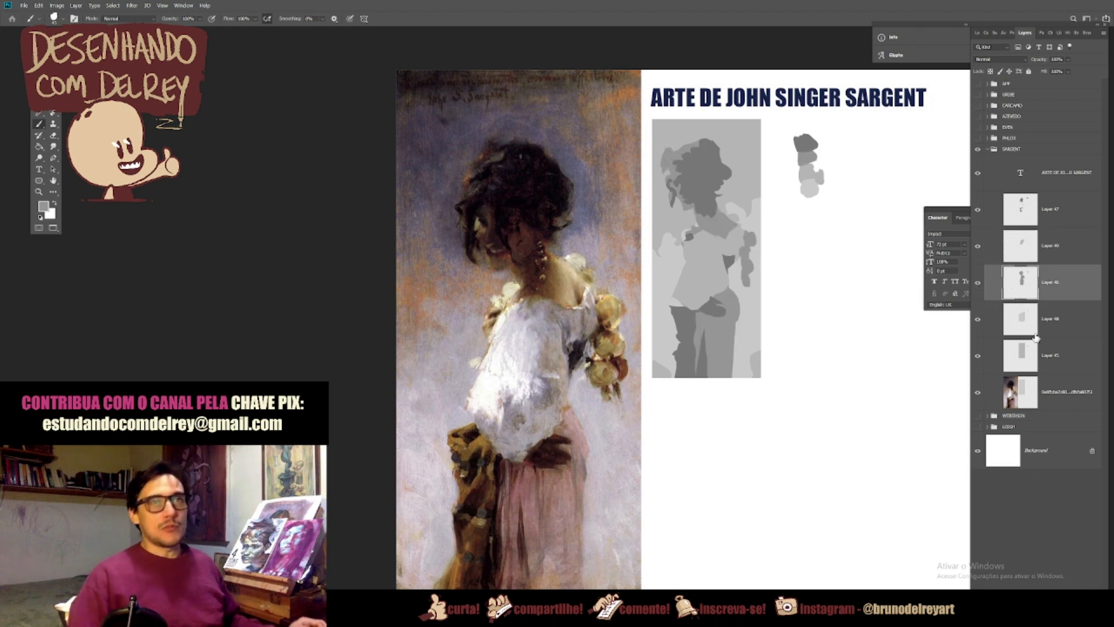
pyautogui.keyDown('ctrl'); pyautogui.click(1011, 356); pyautogui.keyUp('ctrl')
pyautogui.moveTo(668, 157)
pyautogui.mouseDown()
pyautogui.moveTo(652, 185)
pyautogui.moveTo(659, 115)
pyautogui.moveTo(665, 132)
pyautogui.moveTo(672, 118)
pyautogui.moveTo(665, 147)
pyautogui.moveTo(694, 117)
pyautogui.moveTo(690, 135)
pyautogui.moveTo(708, 129)
pyautogui.moveTo(723, 173)
pyautogui.moveTo(765, 119)
pyautogui.moveTo(703, 123)
pyautogui.mouseUp()
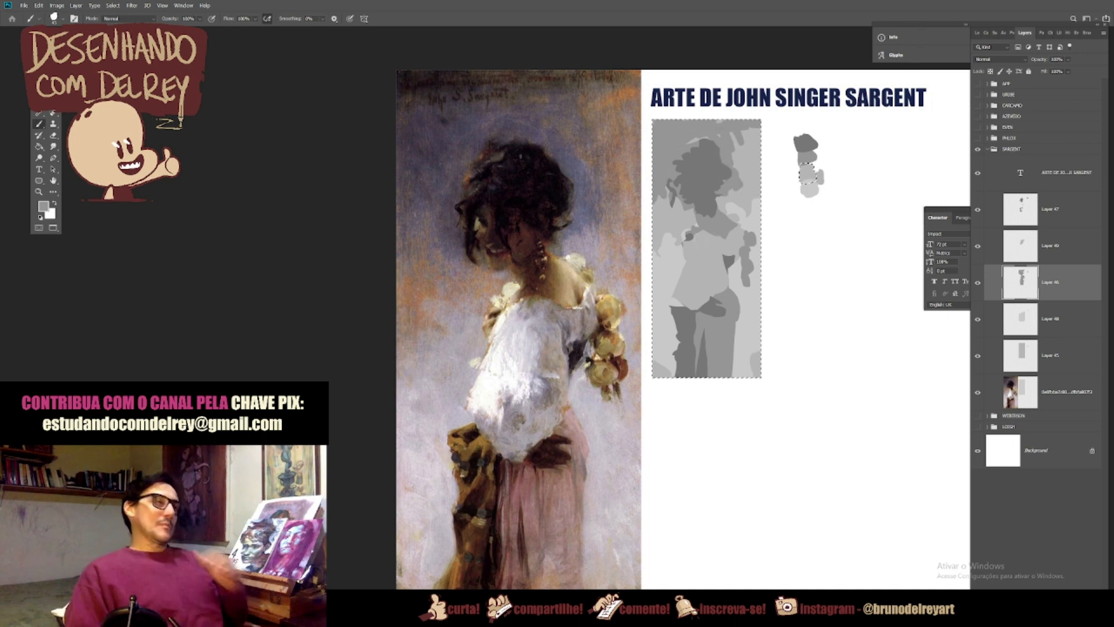
pyautogui.hotkey('ctrl', 'd')
pyautogui.click(1050, 210)
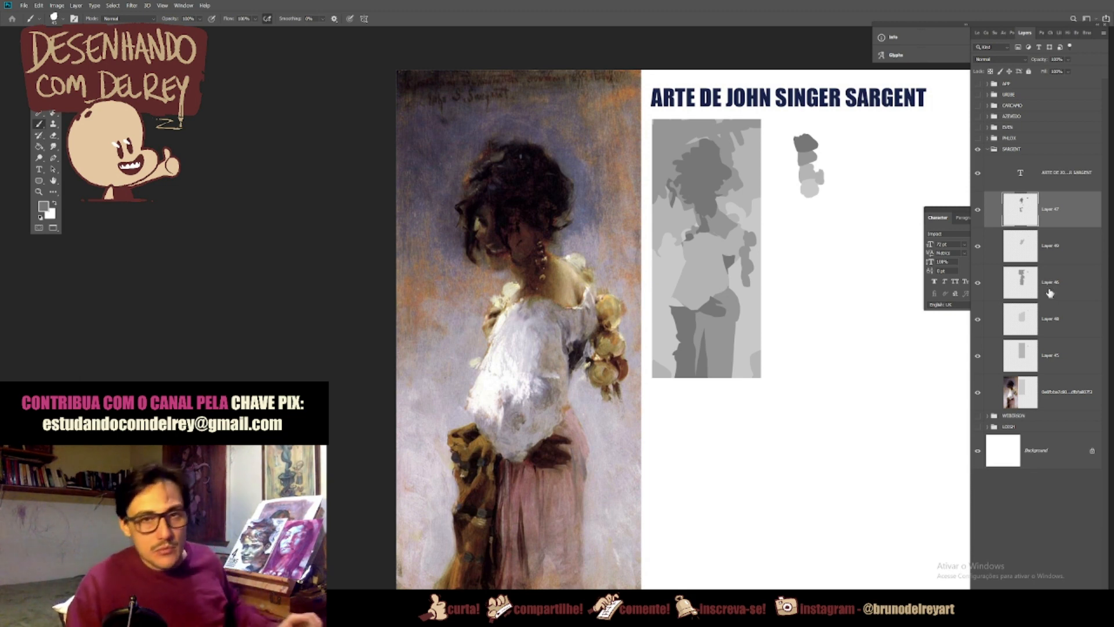
pyautogui.click(1039, 316)
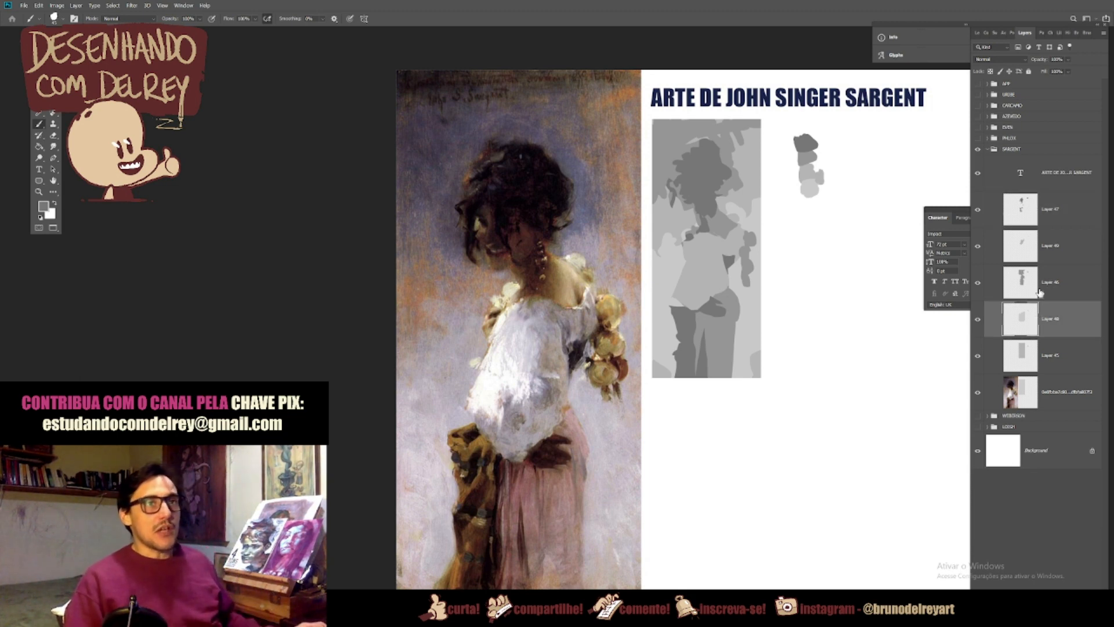
pyautogui.keyDown('ctrl'); pyautogui.click(1025, 253); pyautogui.keyUp('ctrl')
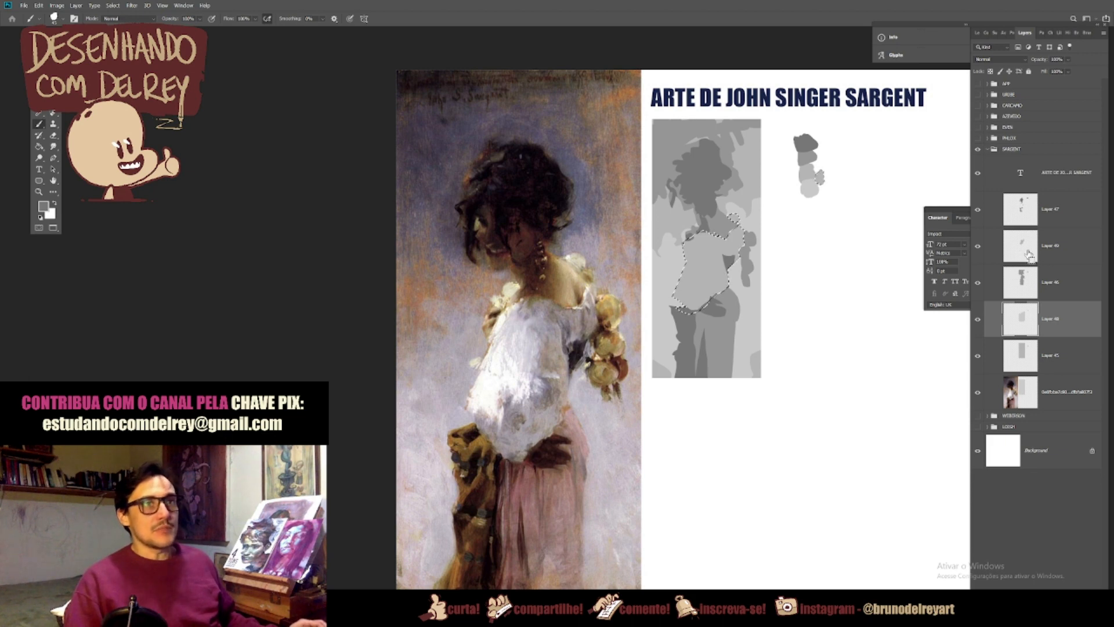
pyautogui.hotkey('ctrl', 'd')
# Step: Lasso the brightest areas of the blouse sleeve and shoulder edge on Layer 49 and copy them to a new layer
pyautogui.click(1044, 259)
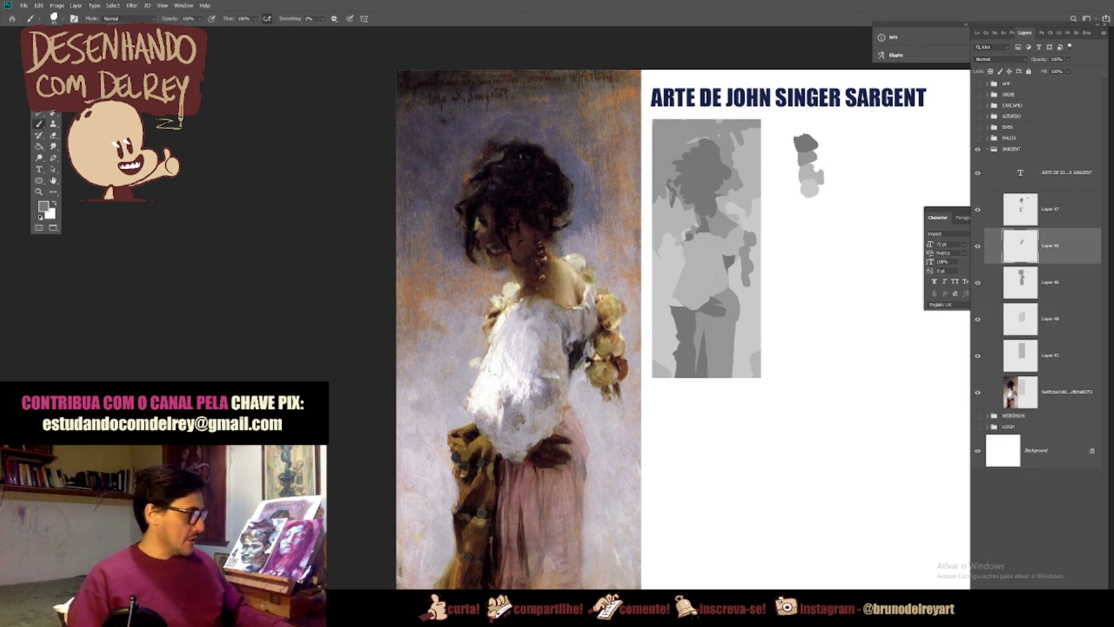
pyautogui.press('l')
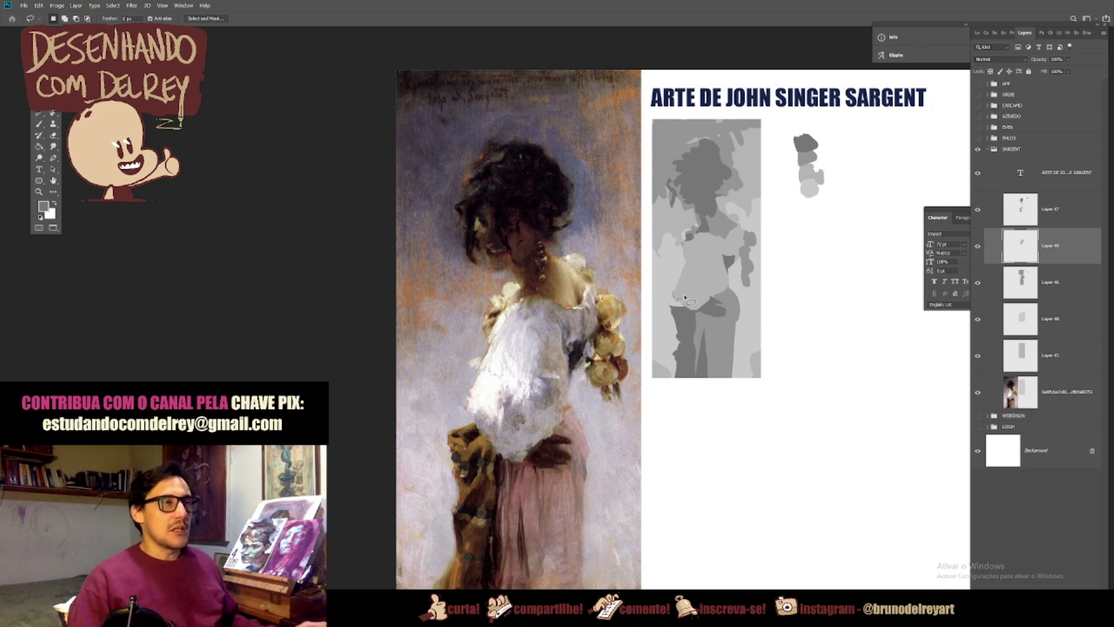
pyautogui.moveTo(689, 298); pyautogui.dragTo(698, 305)
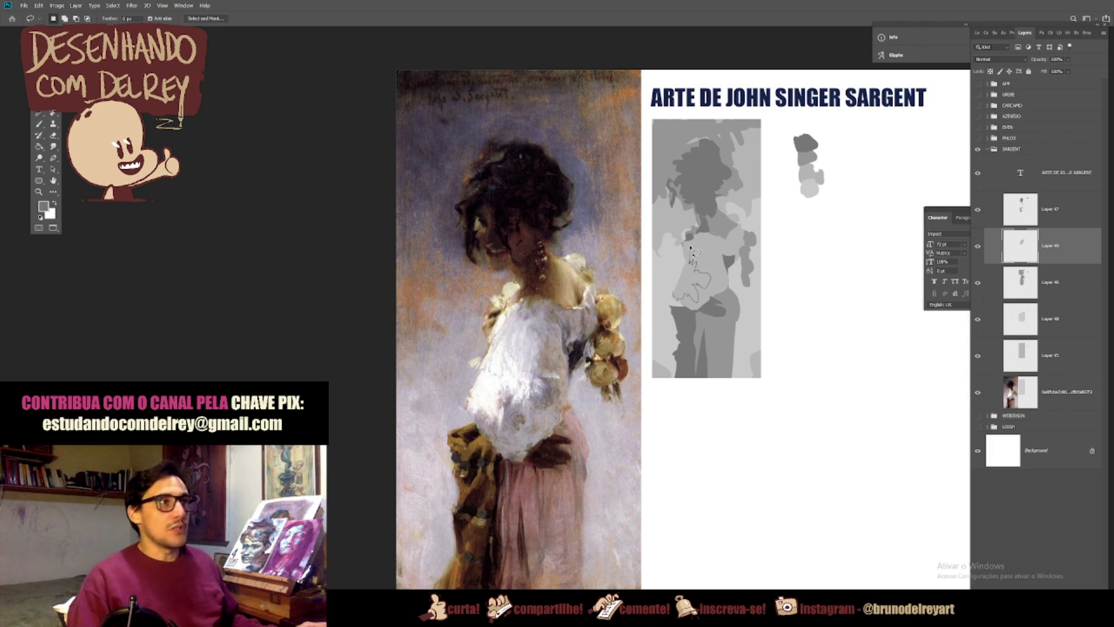
pyautogui.moveTo(685, 240); pyautogui.dragTo(687, 238)
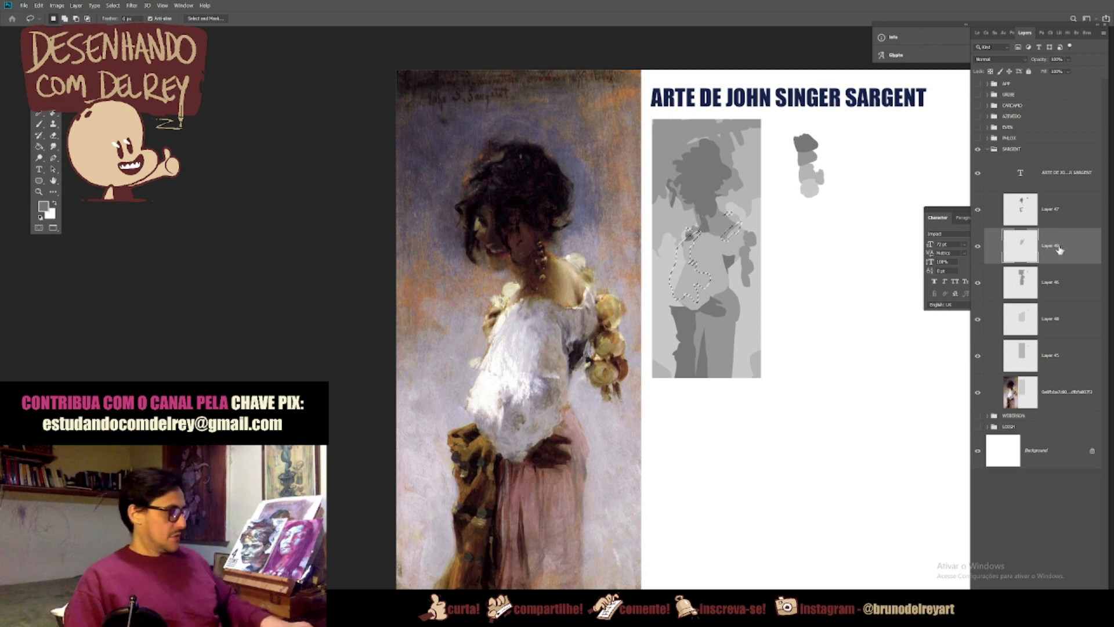
pyautogui.hotkey('ctrl', 'j')
# Step: Lighten the copied blouse highlights with Hue/Saturation Lightness +62
pyautogui.hotkey('ctrl', 'u')
pyautogui.moveTo(907, 393); pyautogui.dragTo(935, 396)
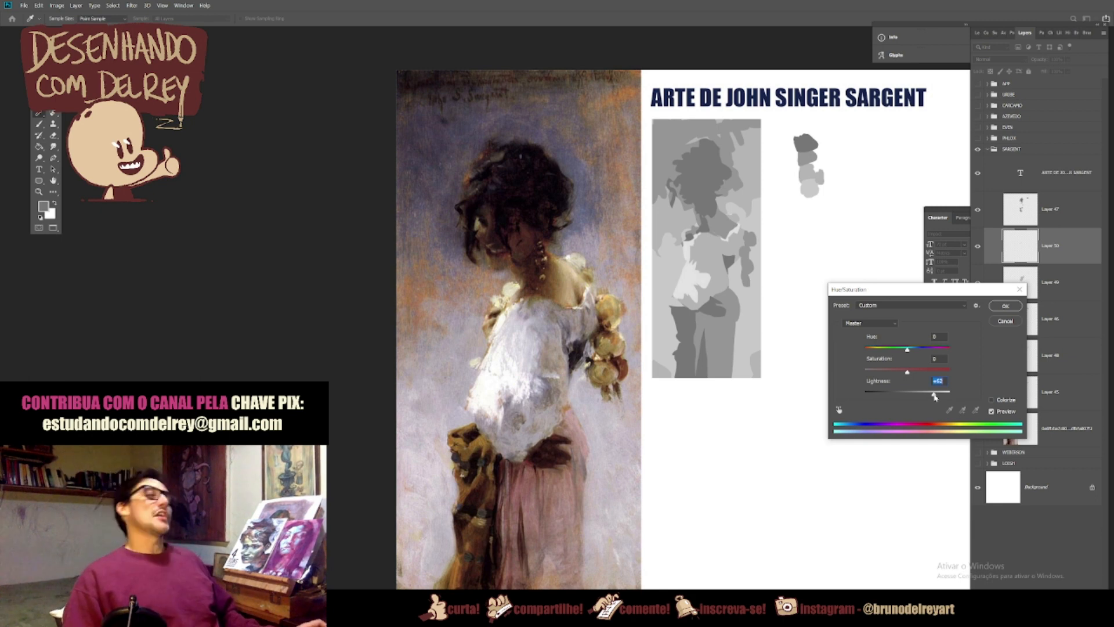
pyautogui.click(1006, 306)
# Step: Sample the blouse highlight grey and paint its swatch at the light end of the swatch column
pyautogui.press('l')
pyautogui.press('b')
pyautogui.keyDown('alt'); pyautogui.click(690, 275); pyautogui.keyUp('alt')
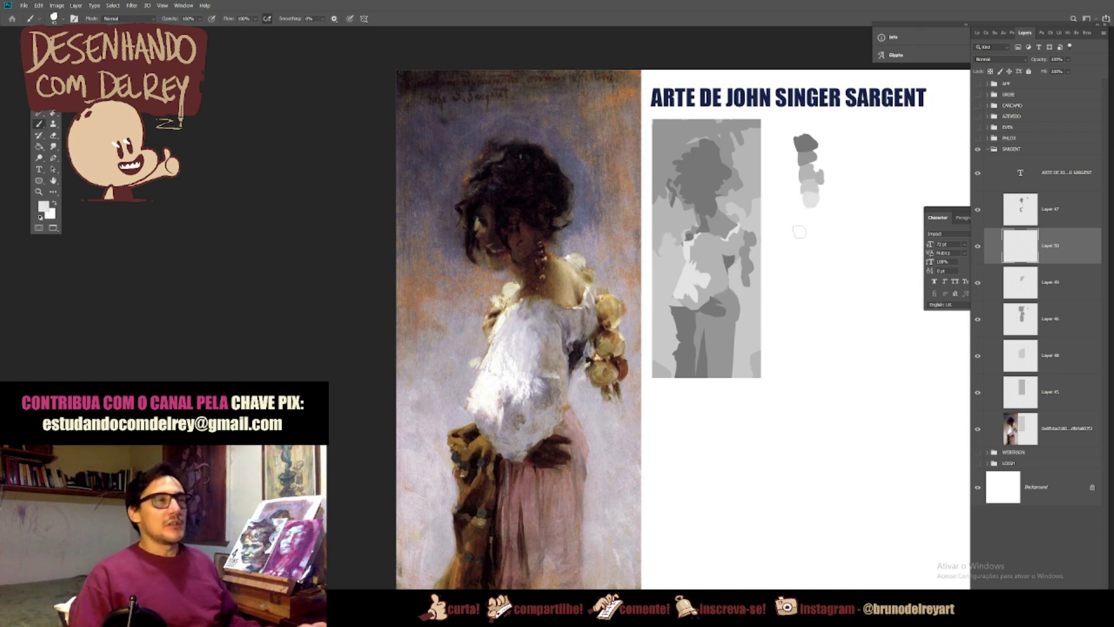
# Step: Paint loose curls around the woman's hair on Layer 47 using the dark grey sampled from the head
pyautogui.click(1048, 216)
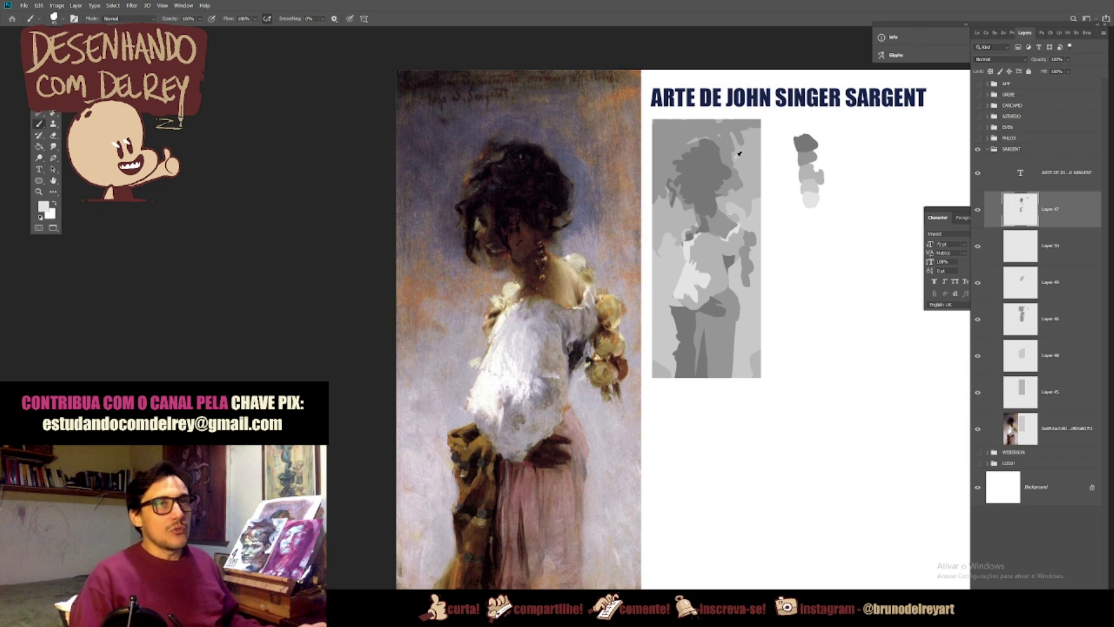
pyautogui.keyDown('alt'); pyautogui.click(709, 169); pyautogui.keyUp('alt')
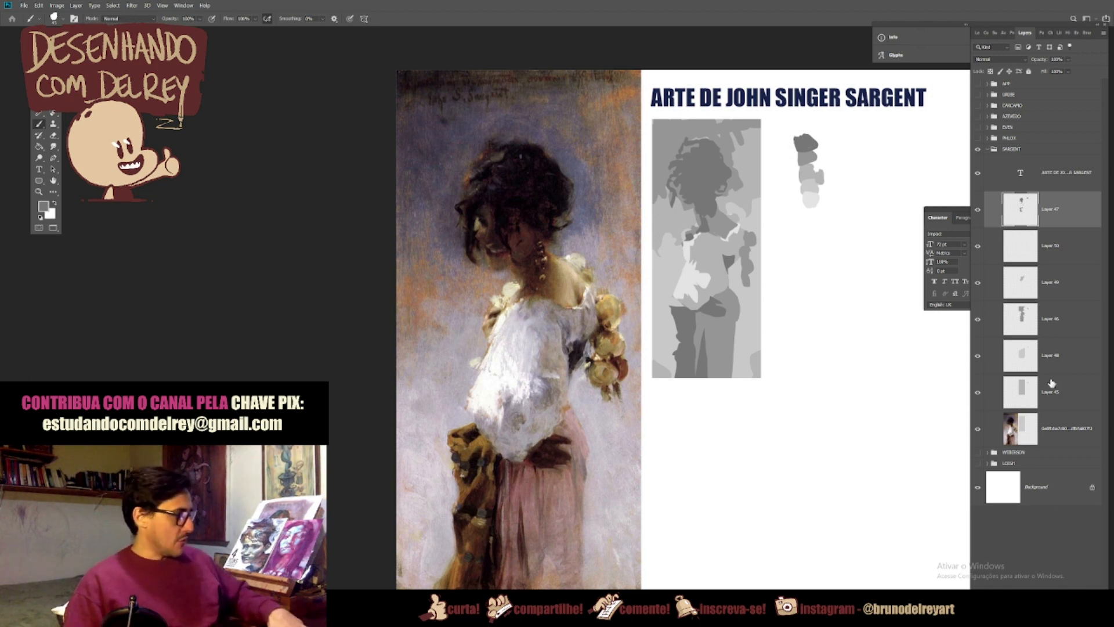
pyautogui.hotkey('ctrl', 'j')
pyautogui.hotkey('ctrl', 'z')
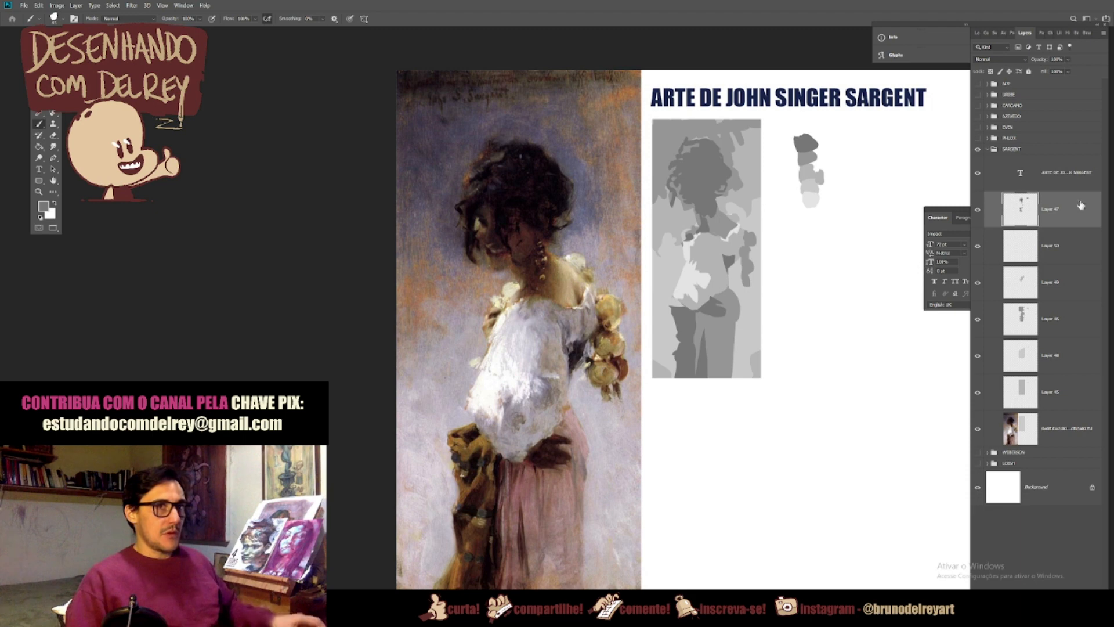
pyautogui.press('l')
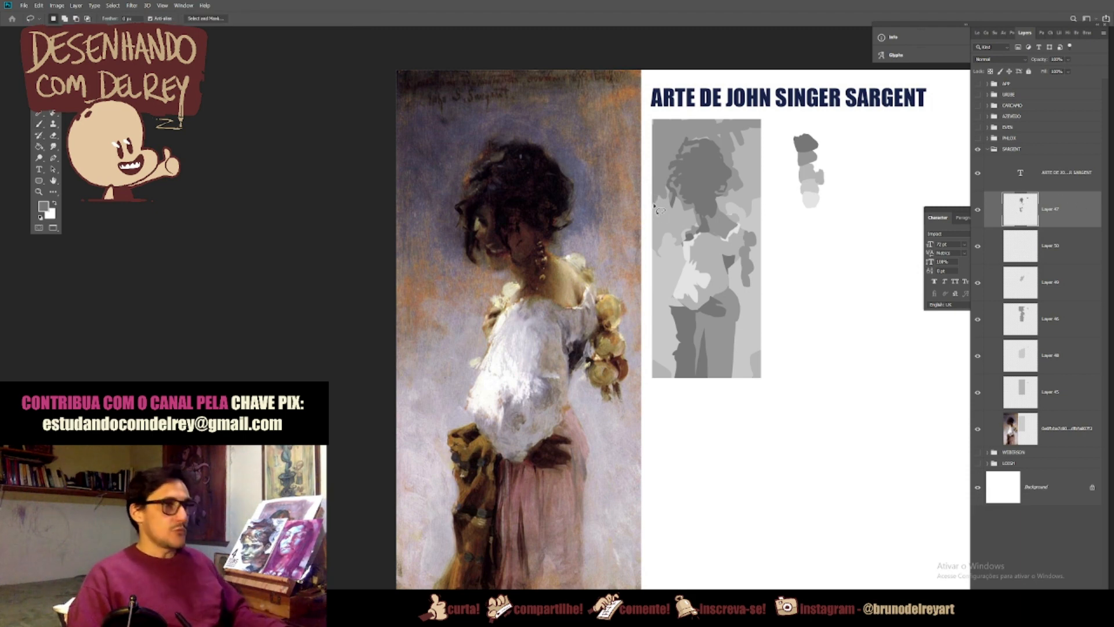
# Step: Lasso the darkest parts of the woman's hair, shawl and blouse shadow on Layer 47 and copy them to a new layer
pyautogui.moveTo(696, 205)
pyautogui.mouseDown()
pyautogui.moveTo(680, 175)
pyautogui.moveTo(676, 218)
pyautogui.moveTo(664, 217)
pyautogui.moveTo(664, 170)
pyautogui.moveTo(690, 162)
pyautogui.moveTo(677, 158)
pyautogui.moveTo(708, 137)
pyautogui.moveTo(723, 135)
pyautogui.moveTo(729, 181)
pyautogui.mouseUp()
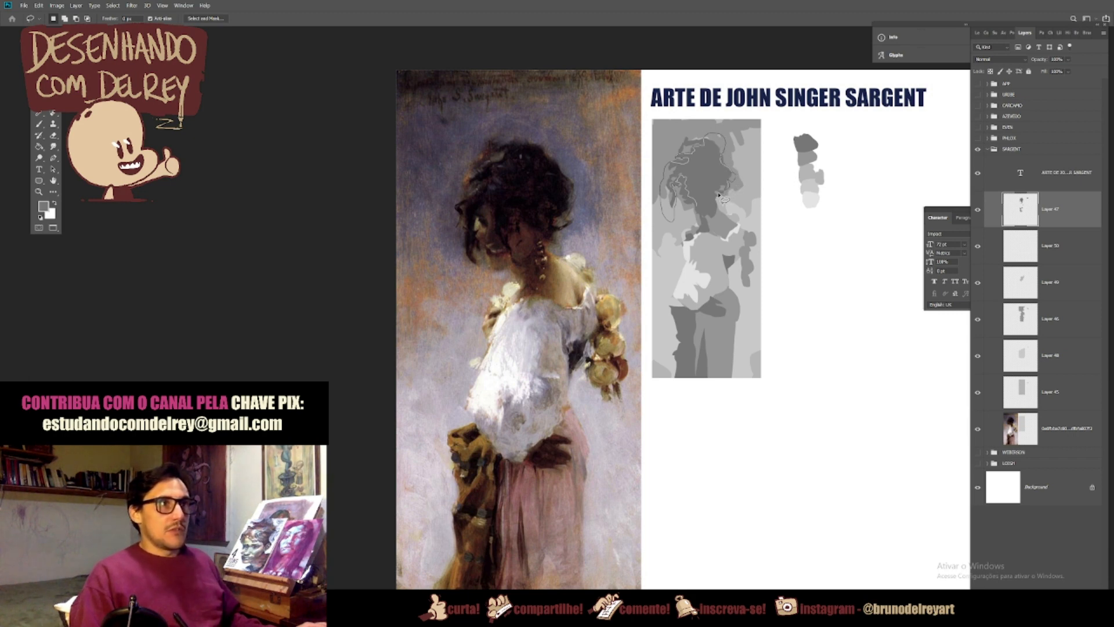
pyautogui.moveTo(720, 190); pyautogui.dragTo(697, 198)
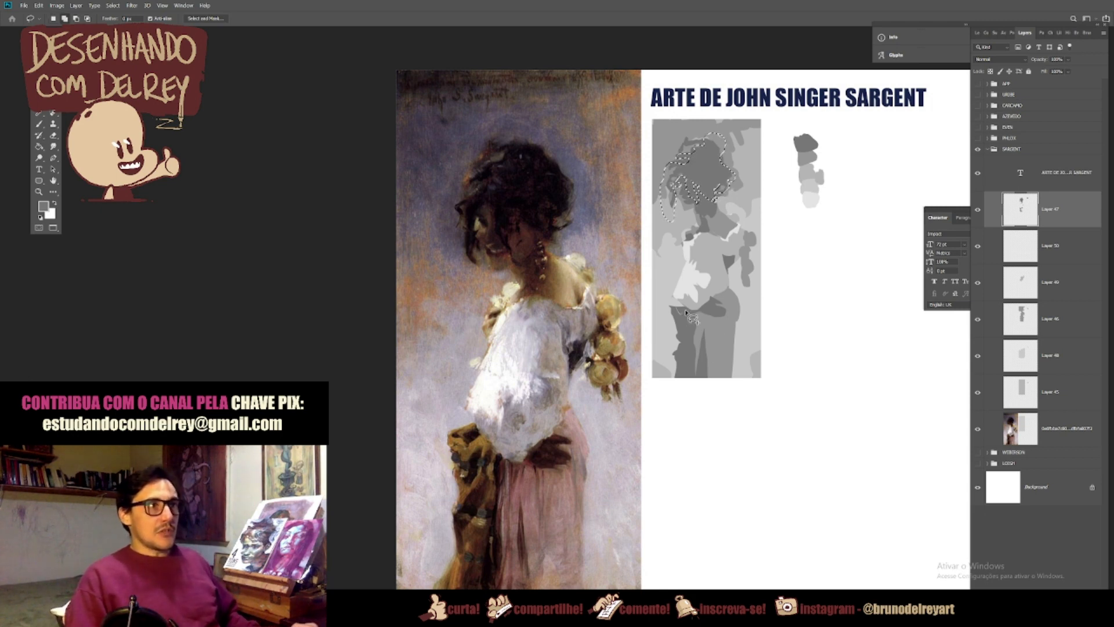
pyautogui.moveTo(686, 315)
pyautogui.mouseDown()
pyautogui.moveTo(676, 359)
pyautogui.moveTo(686, 336)
pyautogui.mouseUp()
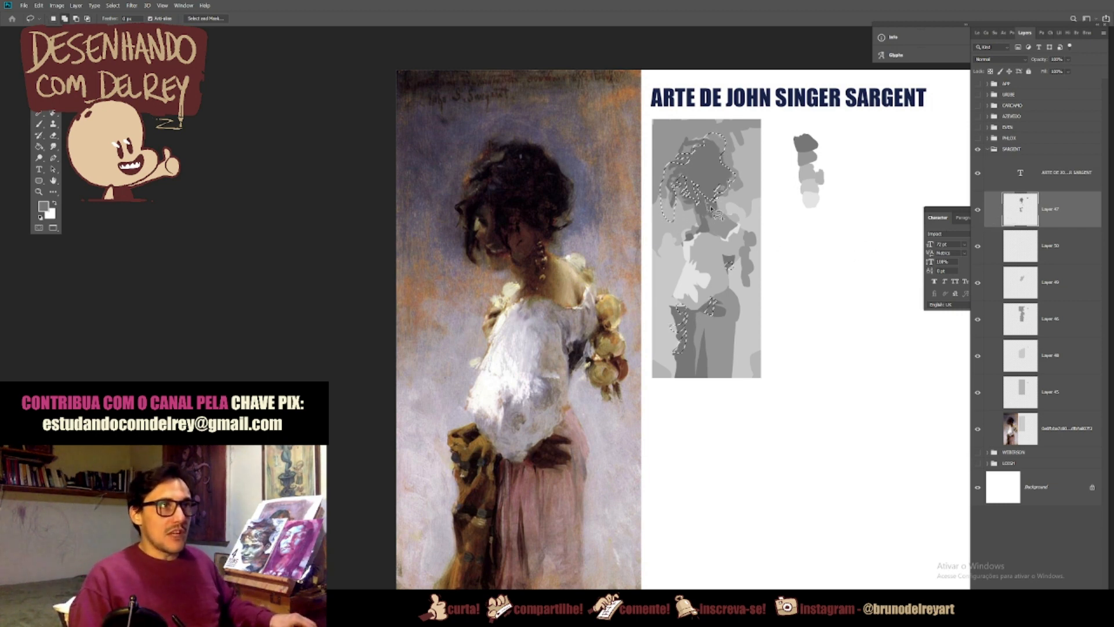
pyautogui.hotkey('ctrl', 'j')
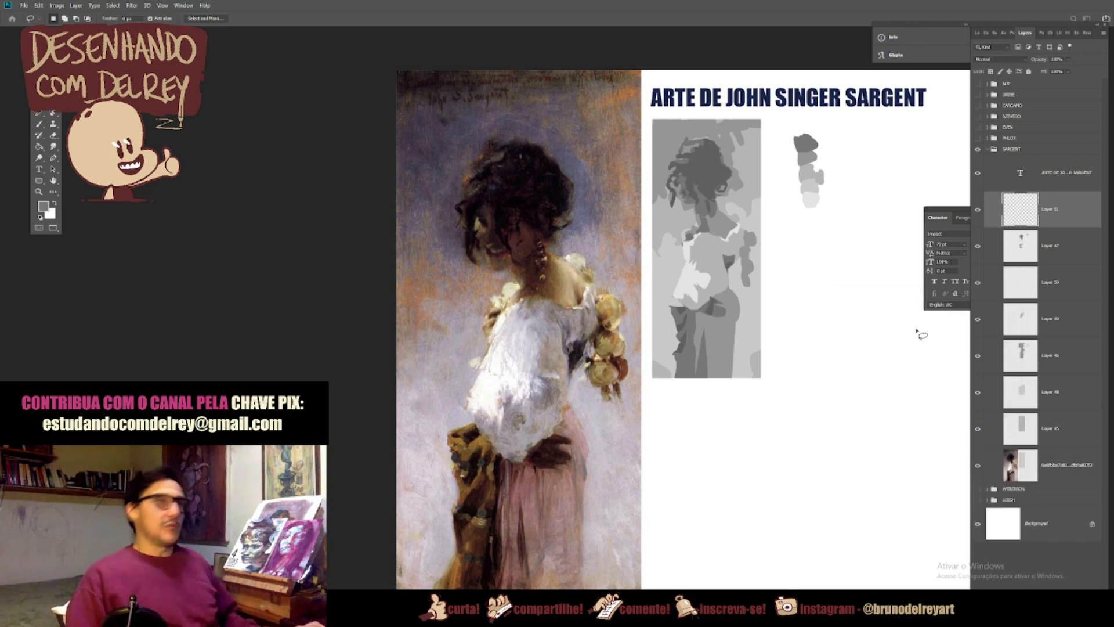
# Step: Paint a swatch of the darkest hair grey at the dark end of the Sargent swatch column
pyautogui.press('b')
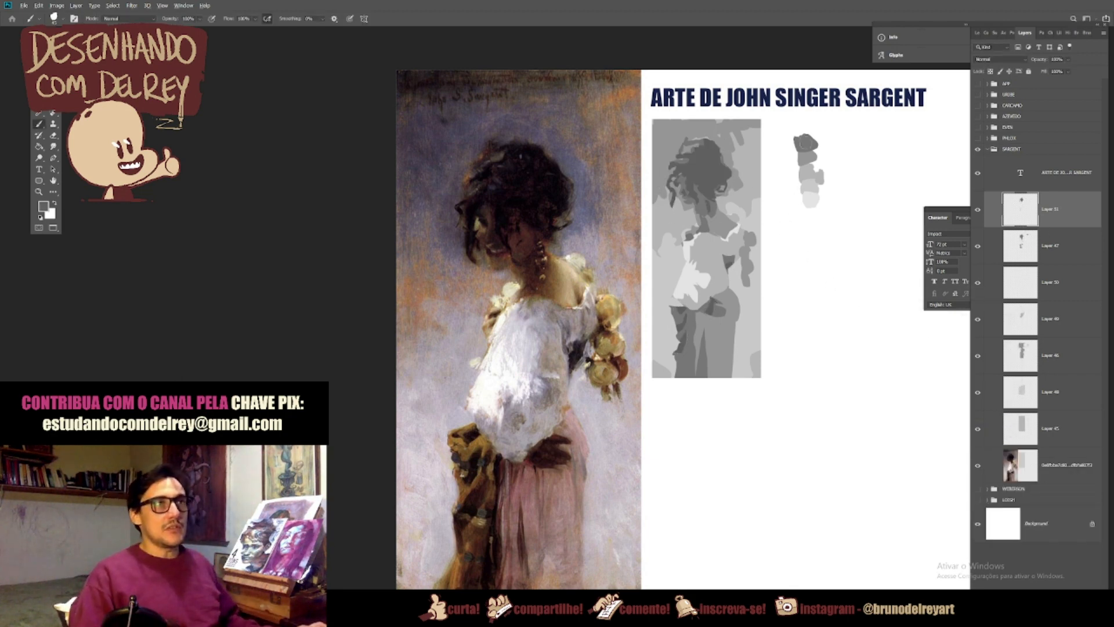
pyautogui.moveTo(796, 132); pyautogui.dragTo(801, 139)
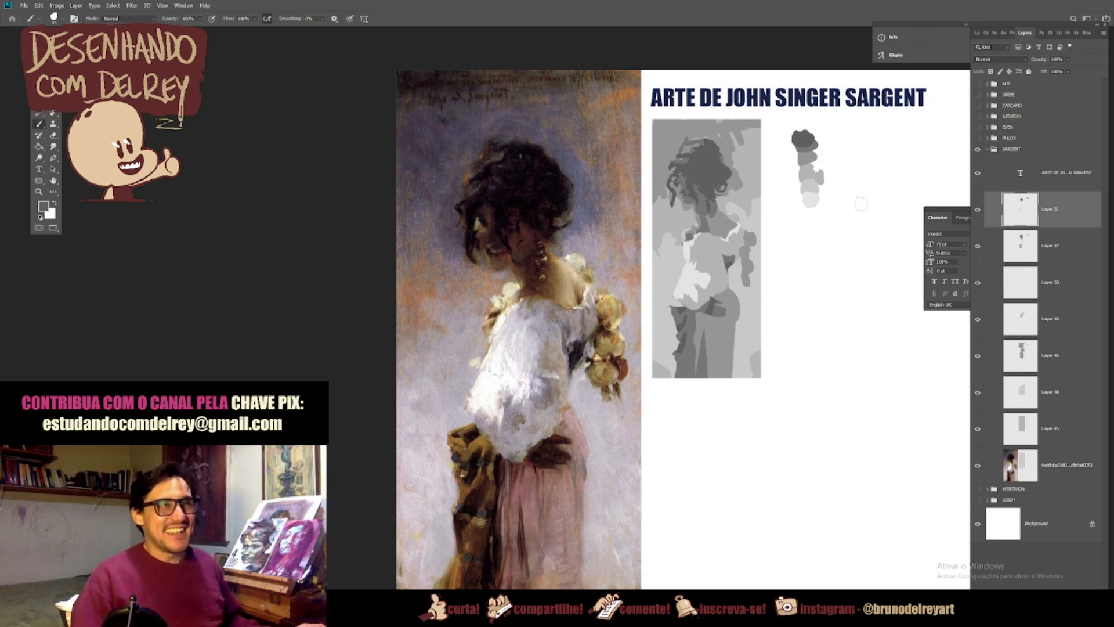
pyautogui.keyDown('alt'); pyautogui.click(700, 193); pyautogui.keyUp('alt')
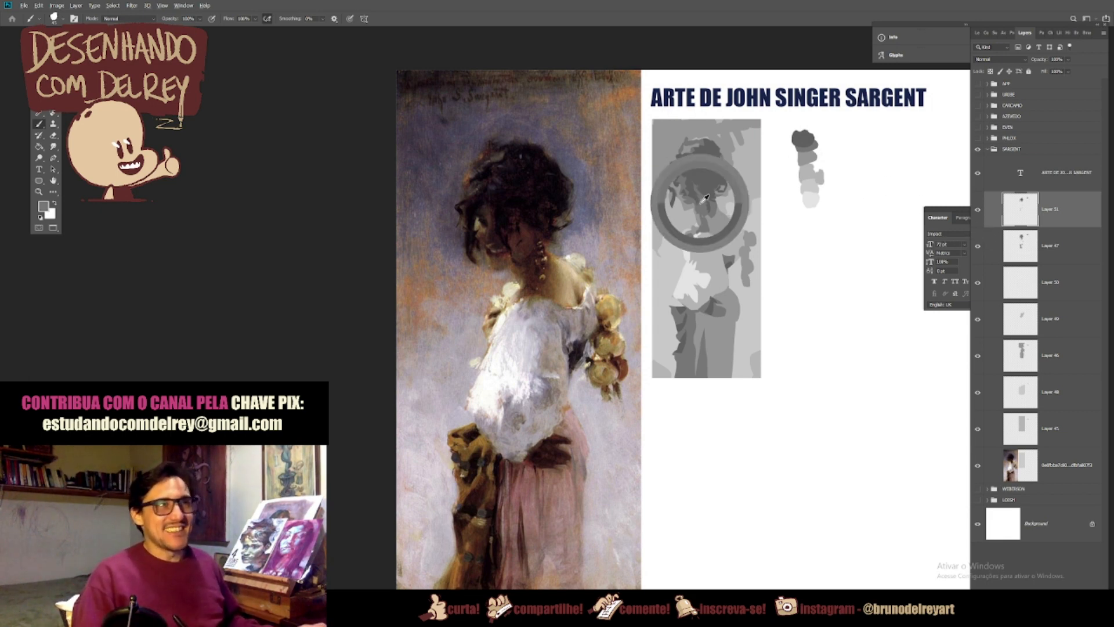
# Step: Paint dark grey strokes along the upper background on Layer 47 within a selection loaded from the background rectangle, and deselect
pyautogui.click(979, 246)
pyautogui.click(992, 252)
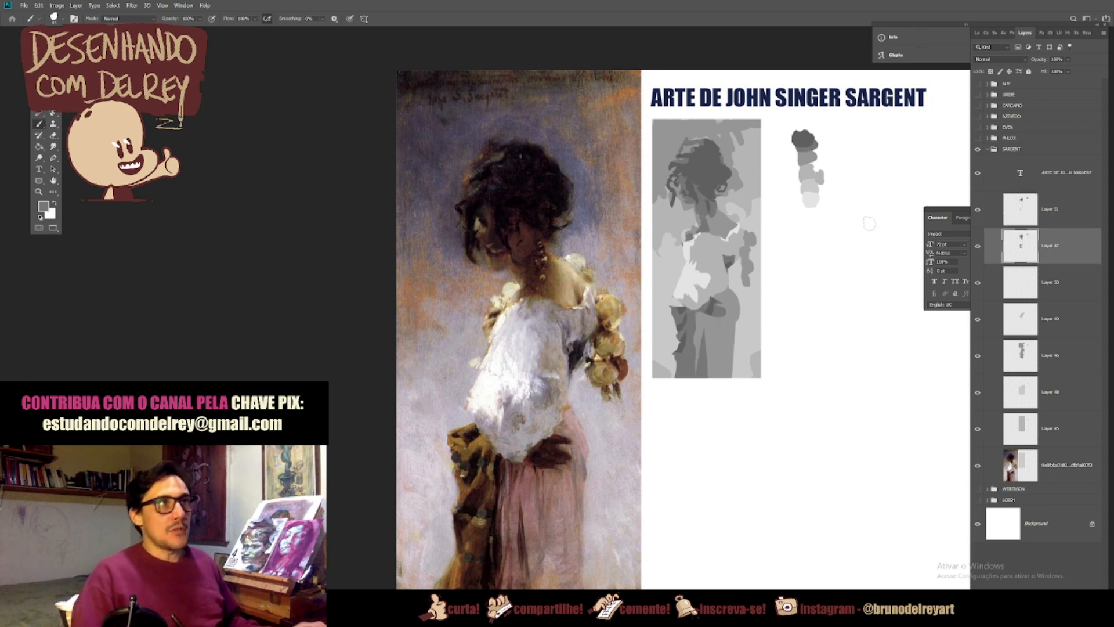
pyautogui.keyDown('ctrl'); pyautogui.click(1021, 416); pyautogui.keyUp('ctrl')
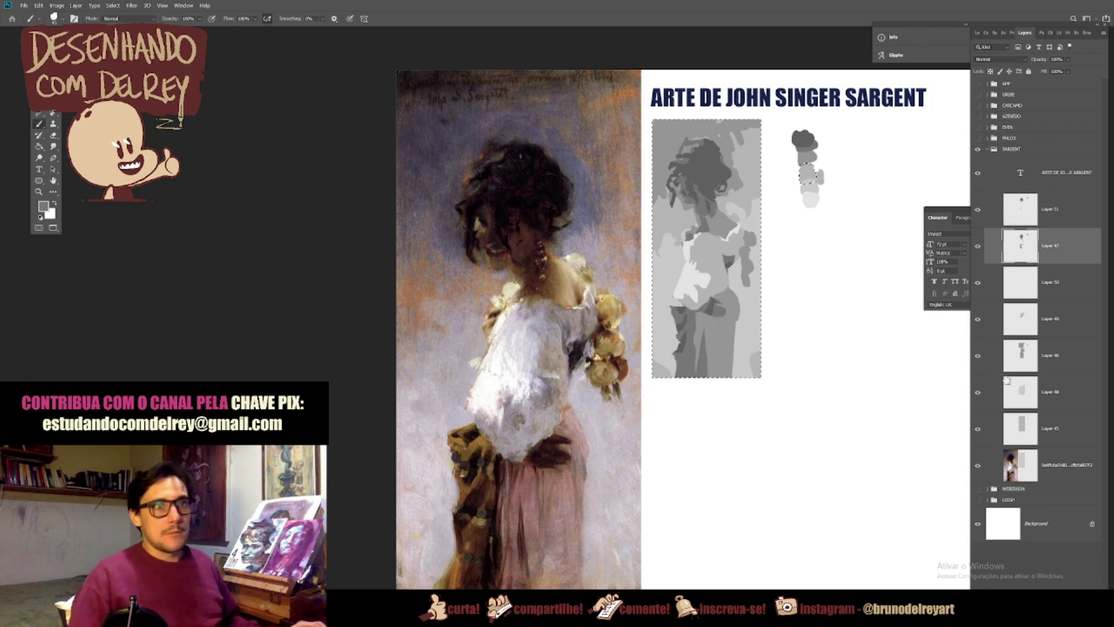
pyautogui.moveTo(688, 127)
pyautogui.mouseDown()
pyautogui.moveTo(656, 132)
pyautogui.moveTo(696, 122)
pyautogui.mouseUp()
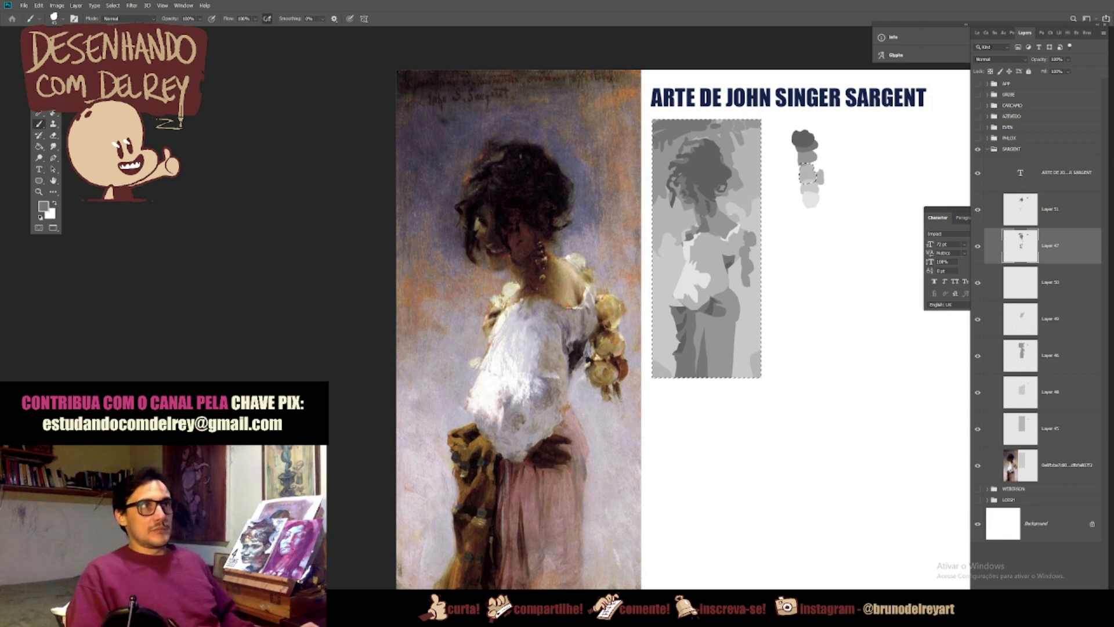
pyautogui.hotkey('ctrl', 'd')
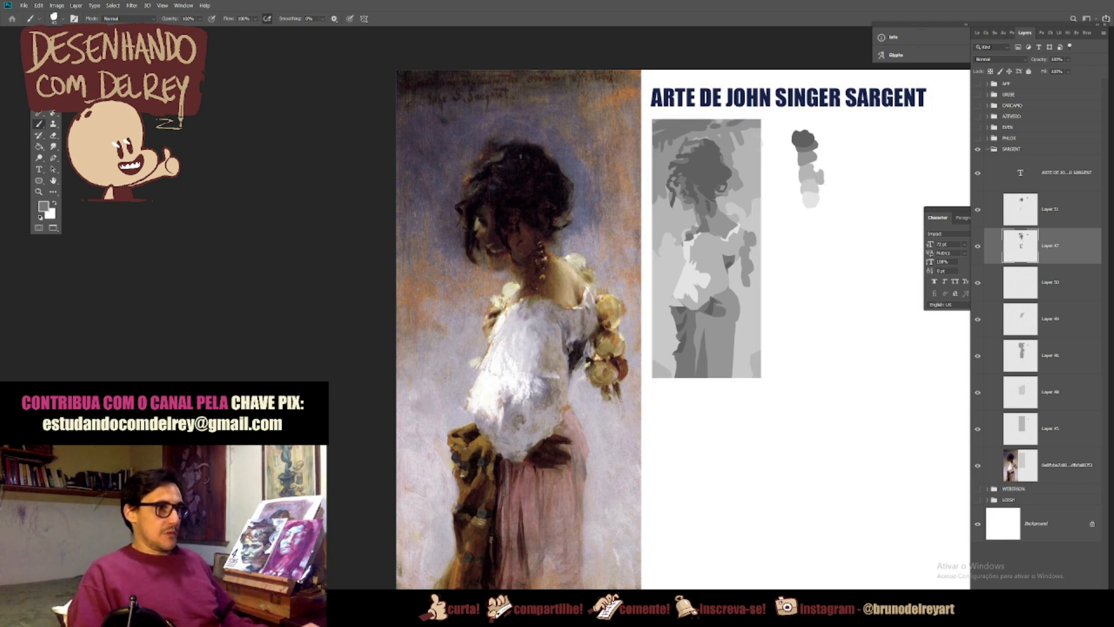
# Step: Collapse and hide the SARGENT group, show and expand the LOISH group, and select Layer 8
pyautogui.moveTo(769, 368)
pyautogui.mouseDown()
pyautogui.moveTo(771, 381)
pyautogui.moveTo(776, 362)
pyautogui.mouseUp()
pyautogui.click(987, 149)
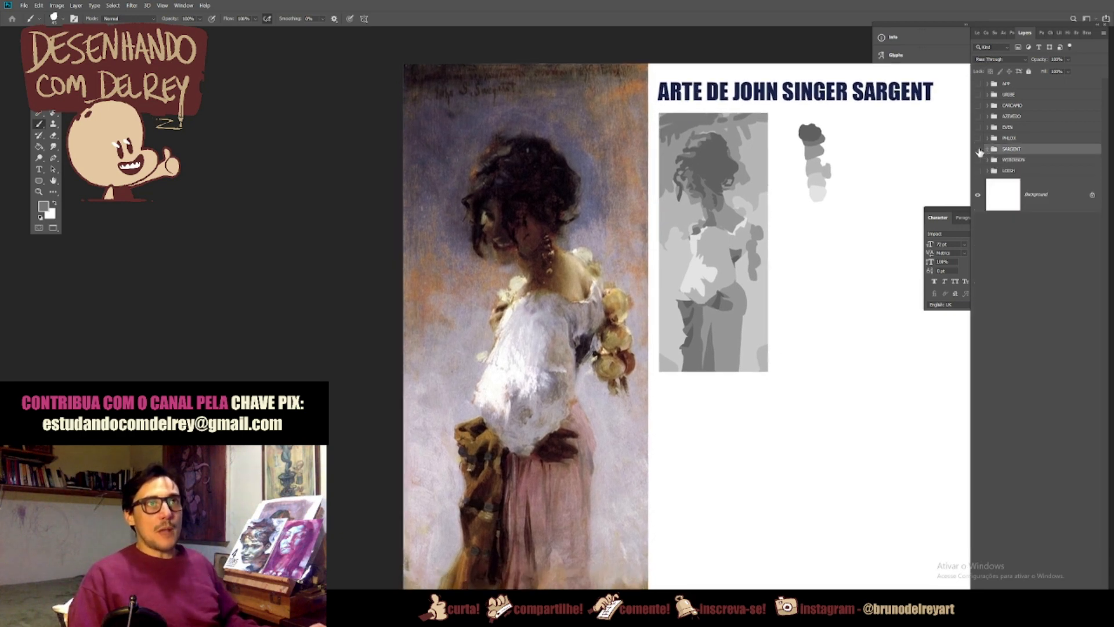
pyautogui.click(978, 149)
pyautogui.click(977, 171)
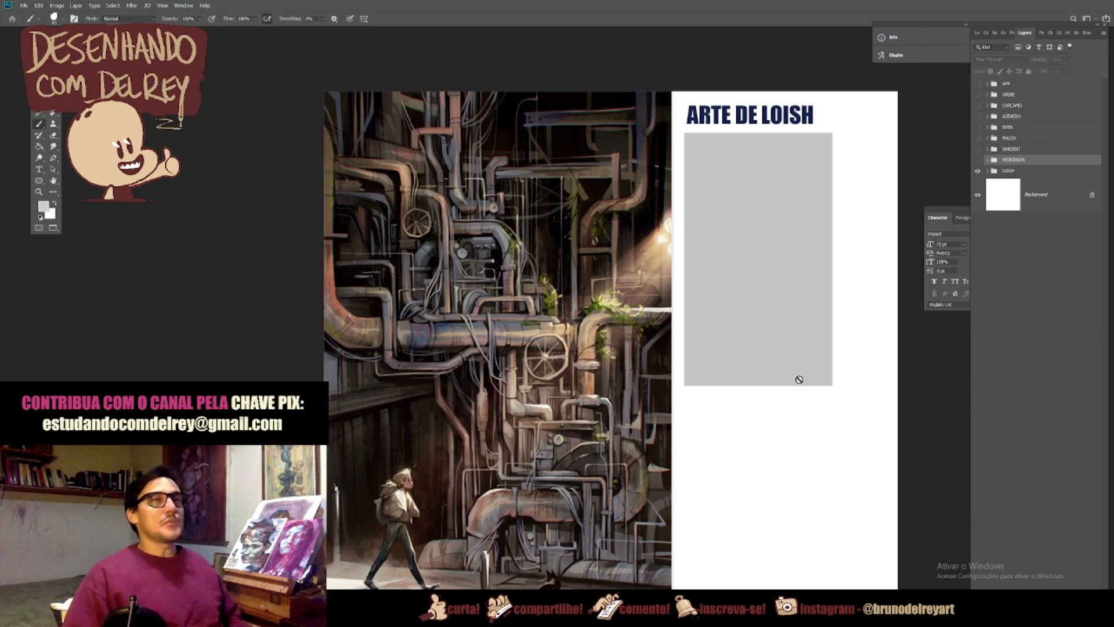
pyautogui.click(989, 170)
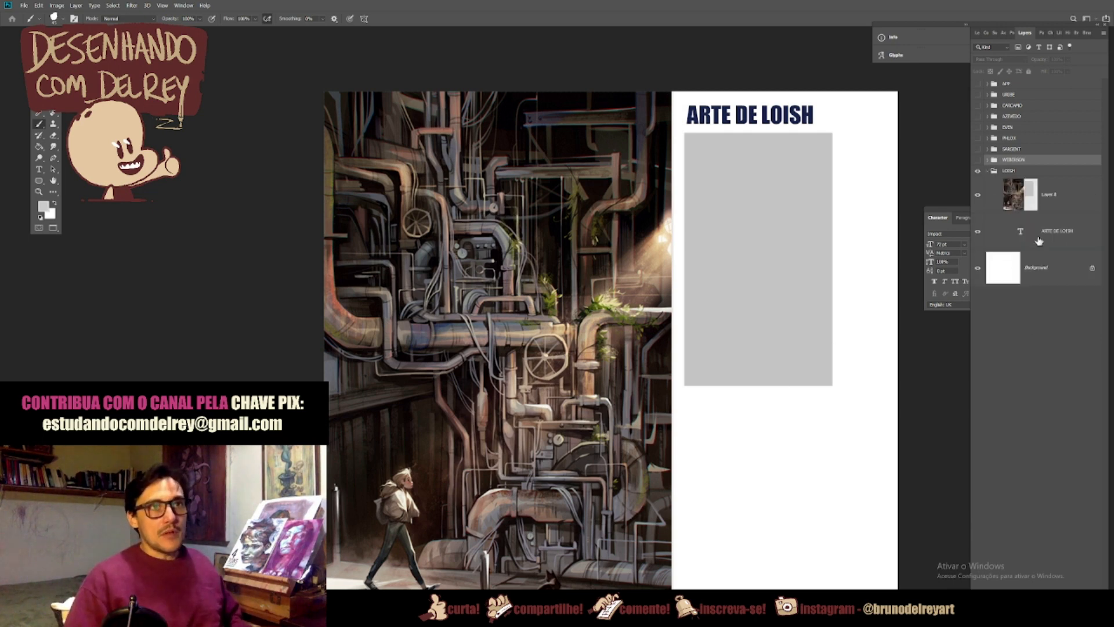
pyautogui.click(1052, 209)
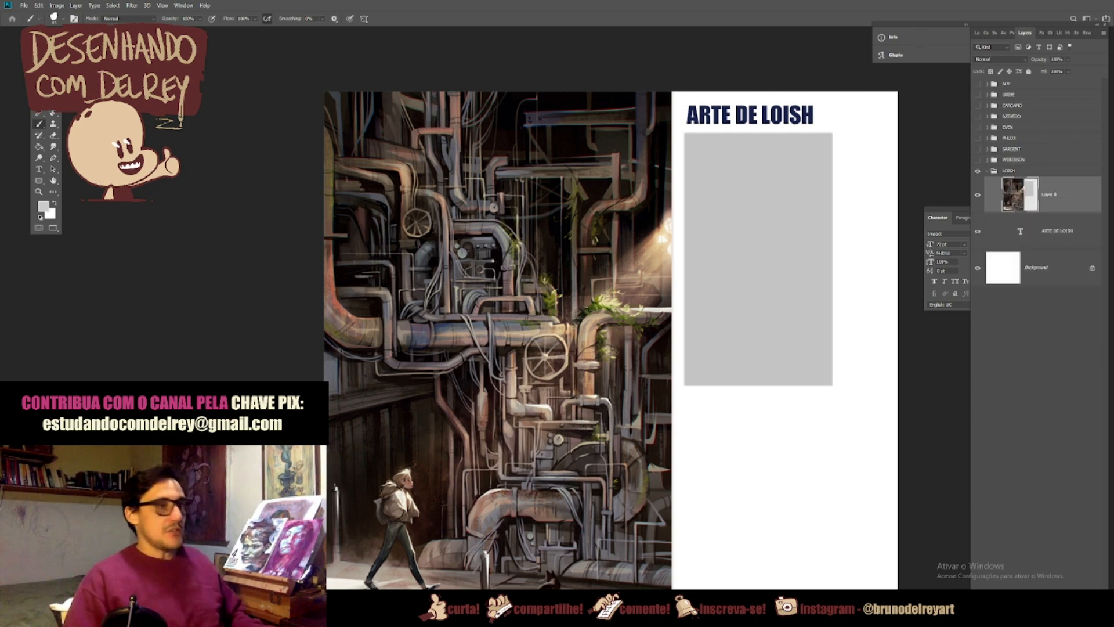
# Step: Copy the light grey rectangle beside the Loish painting to a new layer and darken it to mid grey with Hue/Saturation
pyautogui.press('m')
pyautogui.moveTo(849, 124)
pyautogui.mouseDown()
pyautogui.moveTo(760, 145)
pyautogui.moveTo(670, 281)
pyautogui.moveTo(681, 407)
pyautogui.mouseUp()
pyautogui.moveTo(759, 298); pyautogui.dragTo(757, 301)
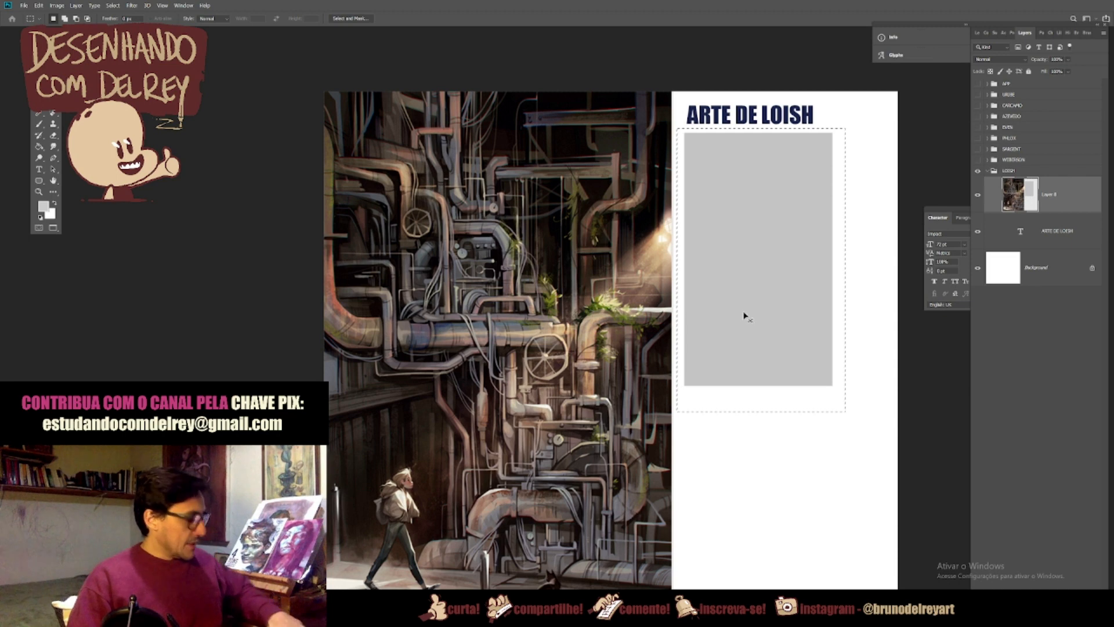
pyautogui.hotkey('ctrl', 'j')
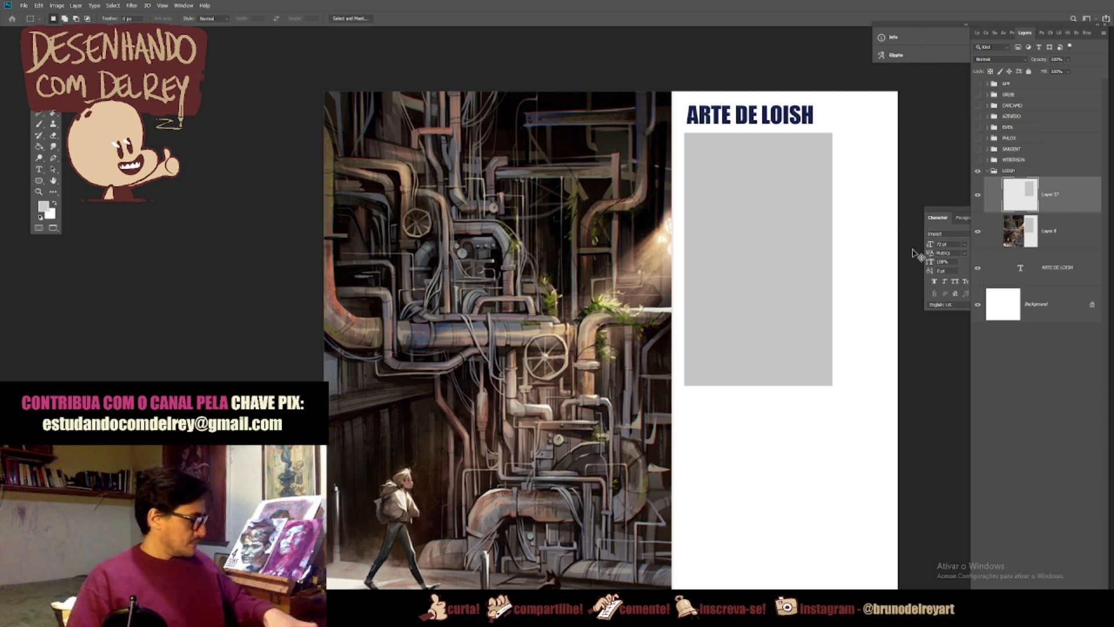
pyautogui.hotkey('ctrl', 'u')
pyautogui.moveTo(900, 392); pyautogui.dragTo(894, 401)
pyautogui.click(1005, 306)
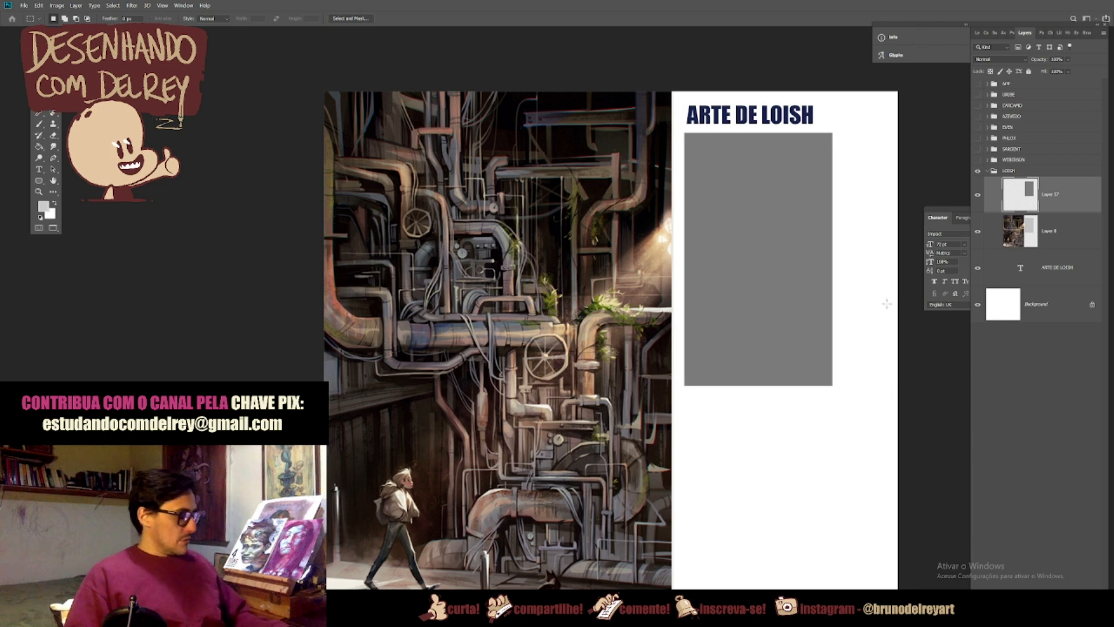
# Step: Lasso the lighter pipes, valve wheel, light rays and floor as one combined selection on the mid grey rectangle
pyautogui.press('l')
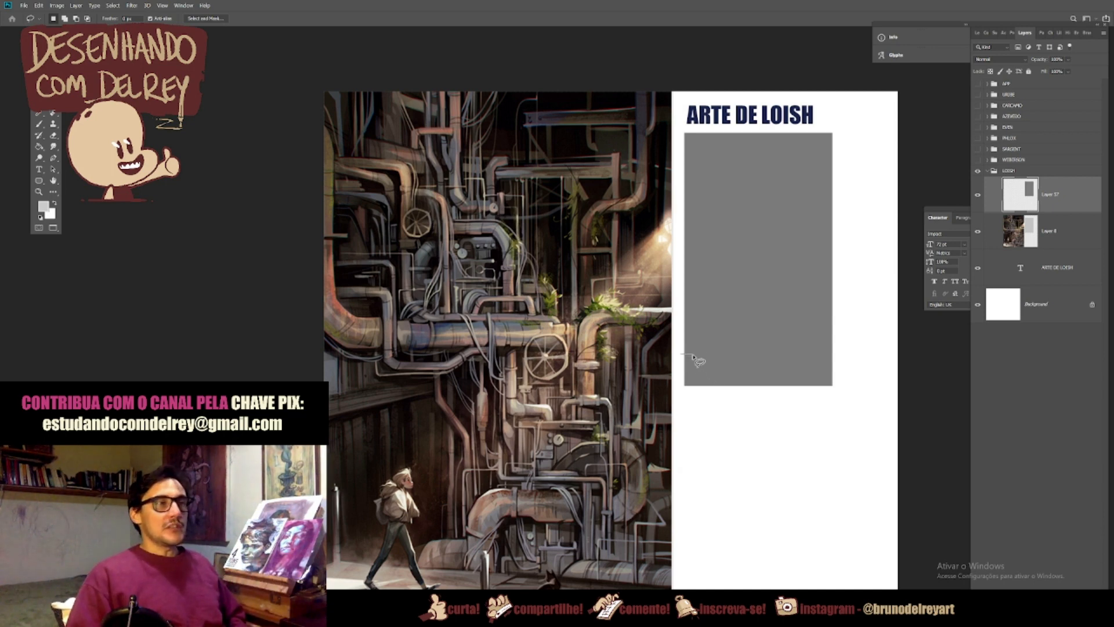
pyautogui.moveTo(701, 352)
pyautogui.mouseDown()
pyautogui.moveTo(702, 308)
pyautogui.moveTo(707, 353)
pyautogui.moveTo(736, 355)
pyautogui.moveTo(751, 324)
pyautogui.moveTo(781, 320)
pyautogui.moveTo(750, 314)
pyautogui.moveTo(747, 261)
pyautogui.moveTo(767, 260)
pyautogui.moveTo(709, 263)
pyautogui.mouseUp()
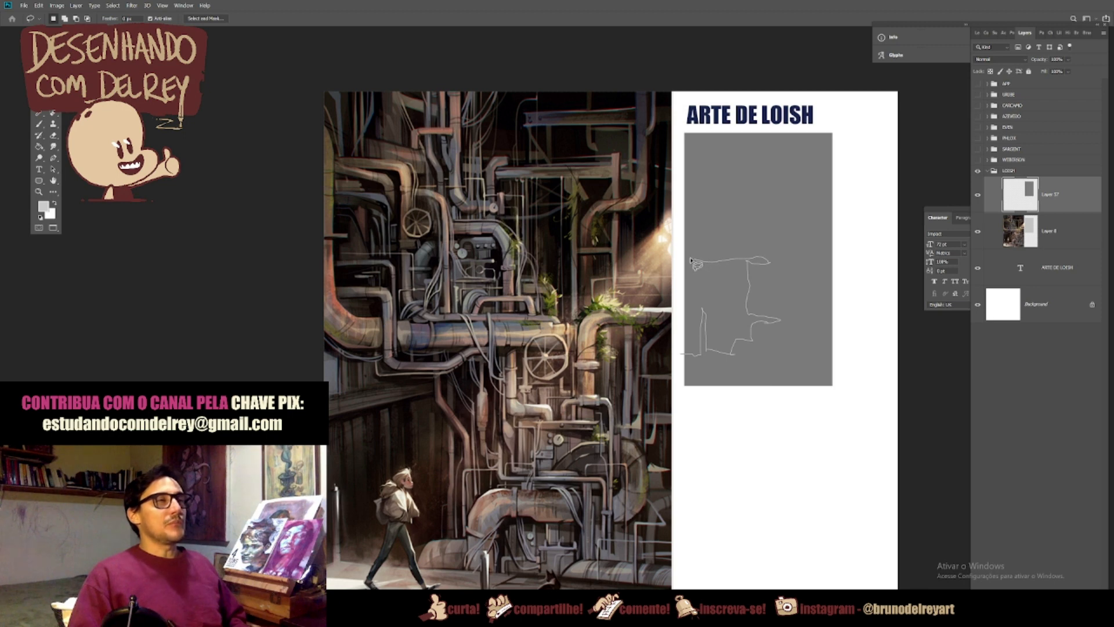
pyautogui.moveTo(684, 239); pyautogui.dragTo(683, 174)
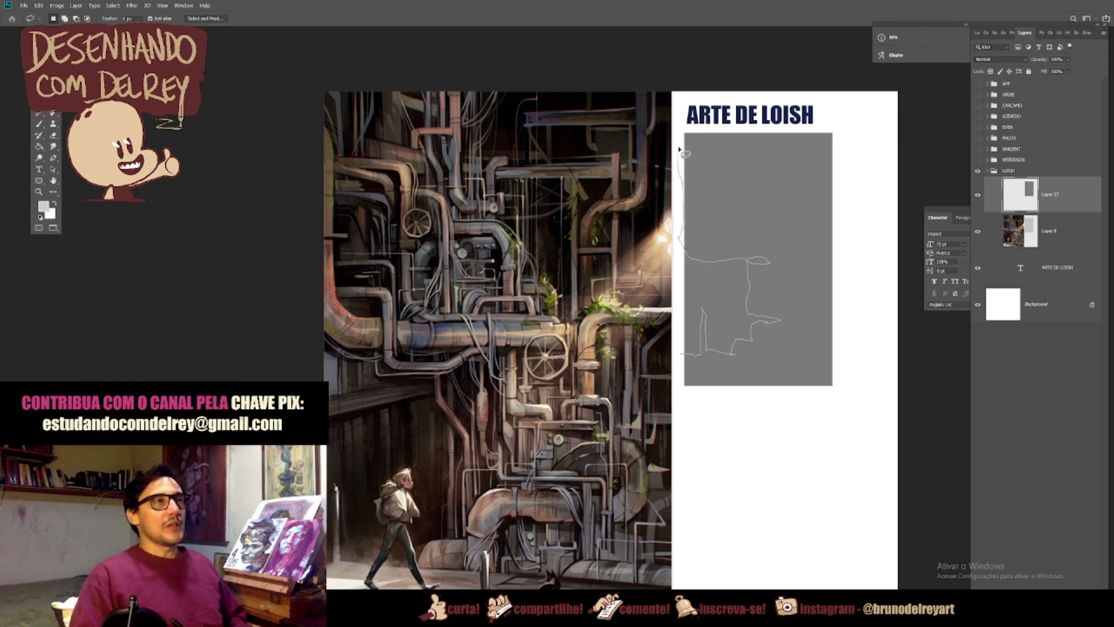
pyautogui.moveTo(695, 152)
pyautogui.mouseDown()
pyautogui.moveTo(693, 242)
pyautogui.moveTo(711, 249)
pyautogui.moveTo(695, 231)
pyautogui.moveTo(715, 230)
pyautogui.moveTo(716, 249)
pyautogui.moveTo(741, 248)
pyautogui.moveTo(726, 245)
pyautogui.moveTo(776, 245)
pyautogui.mouseUp()
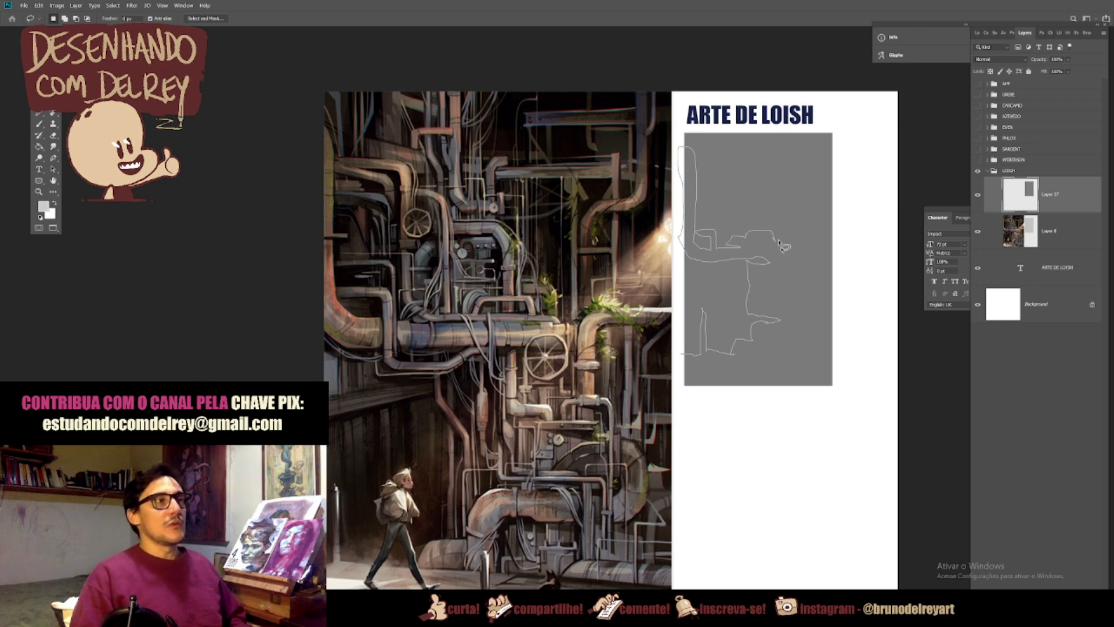
pyautogui.moveTo(786, 256)
pyautogui.mouseDown()
pyautogui.moveTo(843, 247)
pyautogui.moveTo(839, 261)
pyautogui.moveTo(800, 258)
pyautogui.moveTo(796, 315)
pyautogui.moveTo(815, 344)
pyautogui.mouseUp()
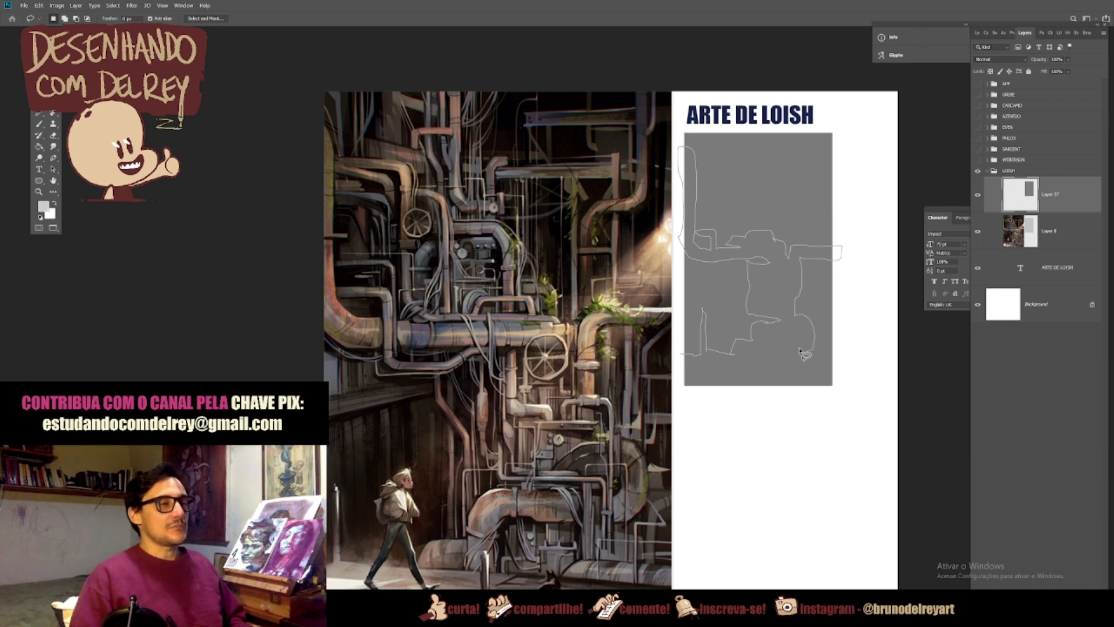
pyautogui.moveTo(804, 366); pyautogui.dragTo(701, 364)
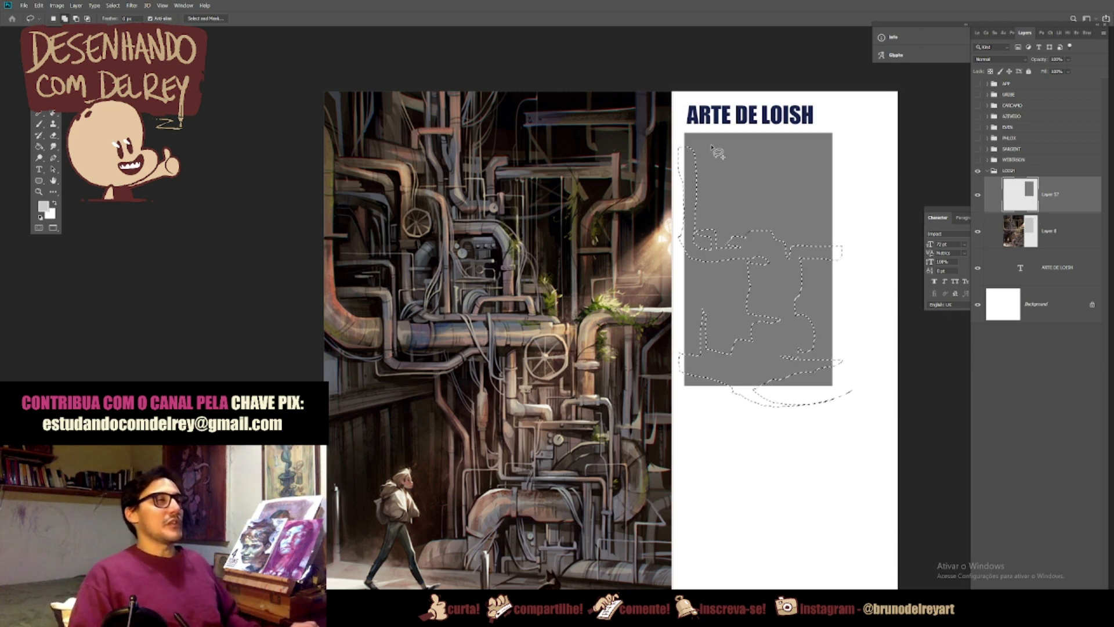
pyautogui.moveTo(761, 230)
pyautogui.mouseDown()
pyautogui.moveTo(735, 190)
pyautogui.moveTo(756, 230)
pyautogui.moveTo(782, 241)
pyautogui.moveTo(806, 223)
pyautogui.moveTo(809, 242)
pyautogui.moveTo(848, 207)
pyautogui.moveTo(821, 187)
pyautogui.moveTo(756, 278)
pyautogui.moveTo(802, 177)
pyautogui.moveTo(772, 189)
pyautogui.moveTo(799, 177)
pyautogui.moveTo(804, 140)
pyautogui.moveTo(804, 186)
pyautogui.moveTo(779, 190)
pyautogui.moveTo(777, 209)
pyautogui.moveTo(782, 157)
pyautogui.moveTo(781, 168)
pyautogui.moveTo(731, 162)
pyautogui.moveTo(780, 157)
pyautogui.mouseUp()
pyautogui.moveTo(712, 170)
pyautogui.mouseDown()
pyautogui.moveTo(717, 123)
pyautogui.moveTo(712, 171)
pyautogui.mouseUp()
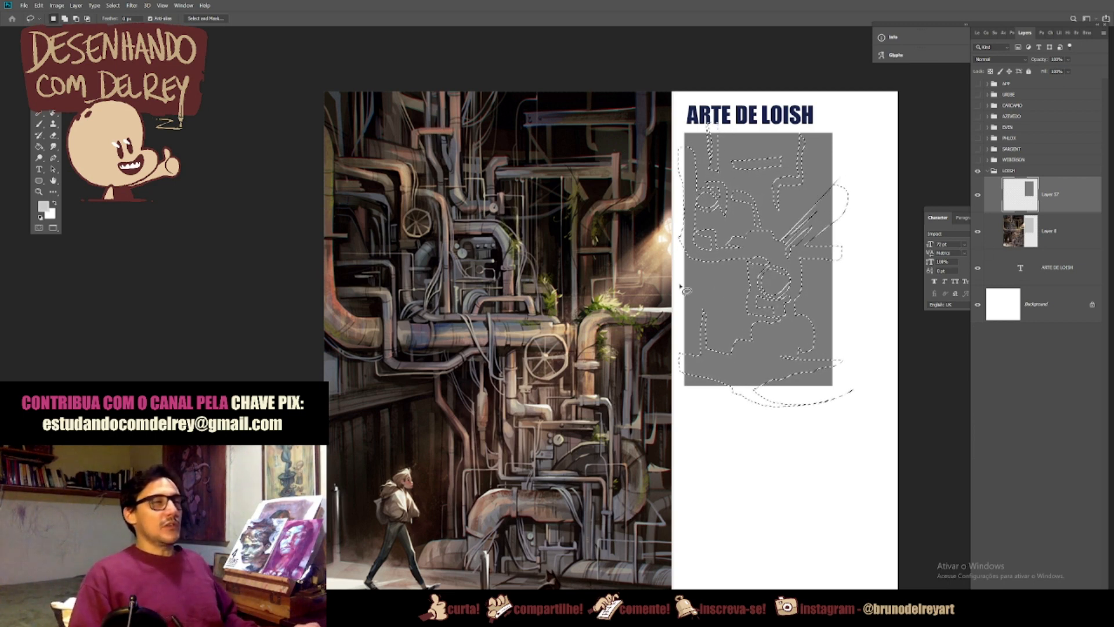
pyautogui.moveTo(679, 286)
pyautogui.mouseDown()
pyautogui.moveTo(695, 268)
pyautogui.moveTo(675, 265)
pyautogui.mouseUp()
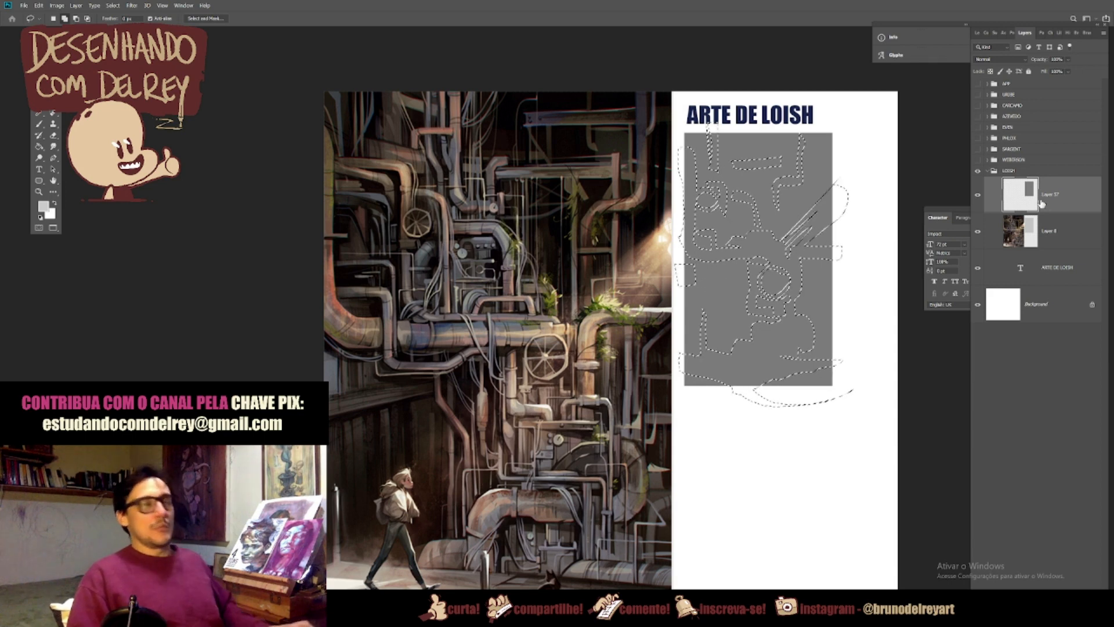
# Step: Copy the selected pipe and floor shapes to a new layer and lighten them with Hue/Saturation Lightness +20
pyautogui.hotkey('ctrl', 'j')
pyautogui.hotkey('ctrl', 'u')
pyautogui.moveTo(907, 392); pyautogui.dragTo(917, 399)
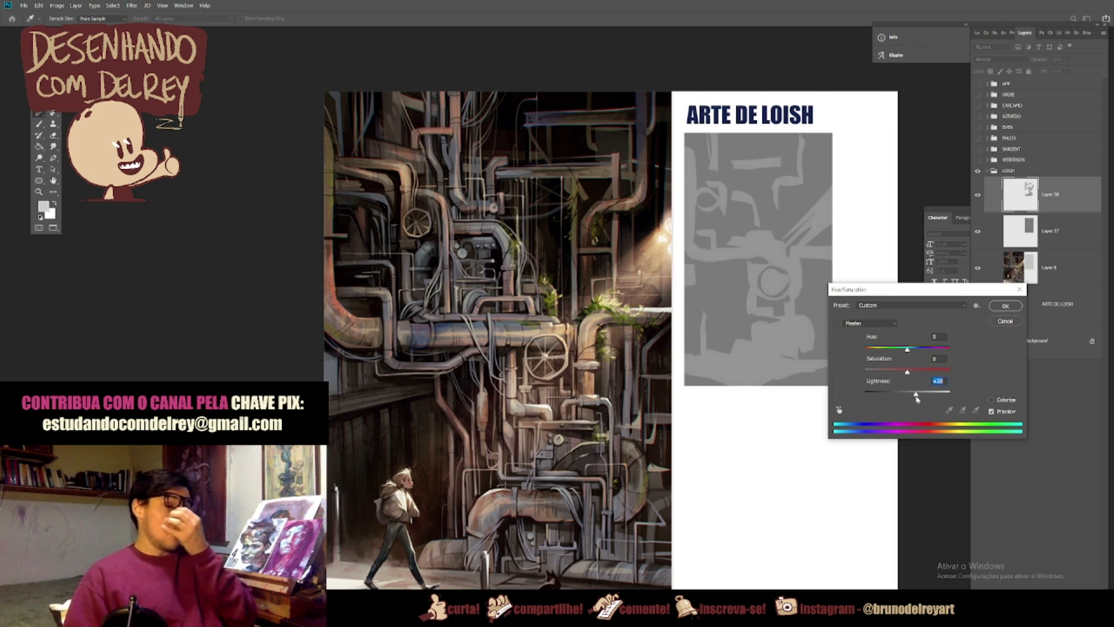
pyautogui.click(1005, 306)
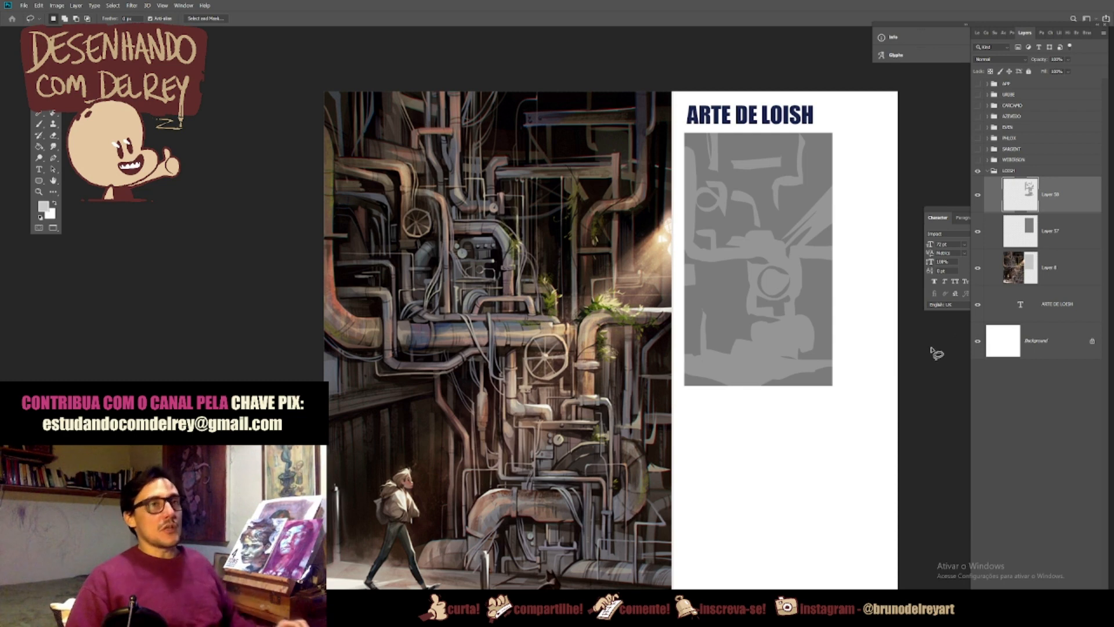
# Step: Paint a swatch of the background grey on Layer 57 and one of the pipe grey on Layer 58, beside the study
pyautogui.hotkey('alt', '[')
pyautogui.press('b')
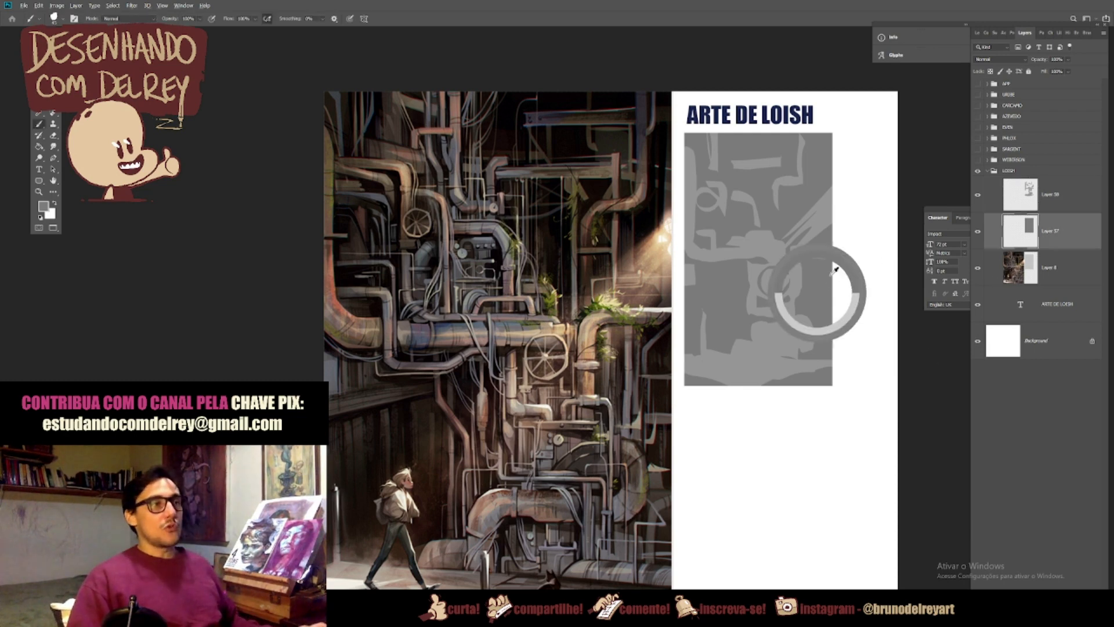
pyautogui.moveTo(855, 142)
pyautogui.mouseDown()
pyautogui.moveTo(856, 165)
pyautogui.moveTo(861, 155)
pyautogui.mouseUp()
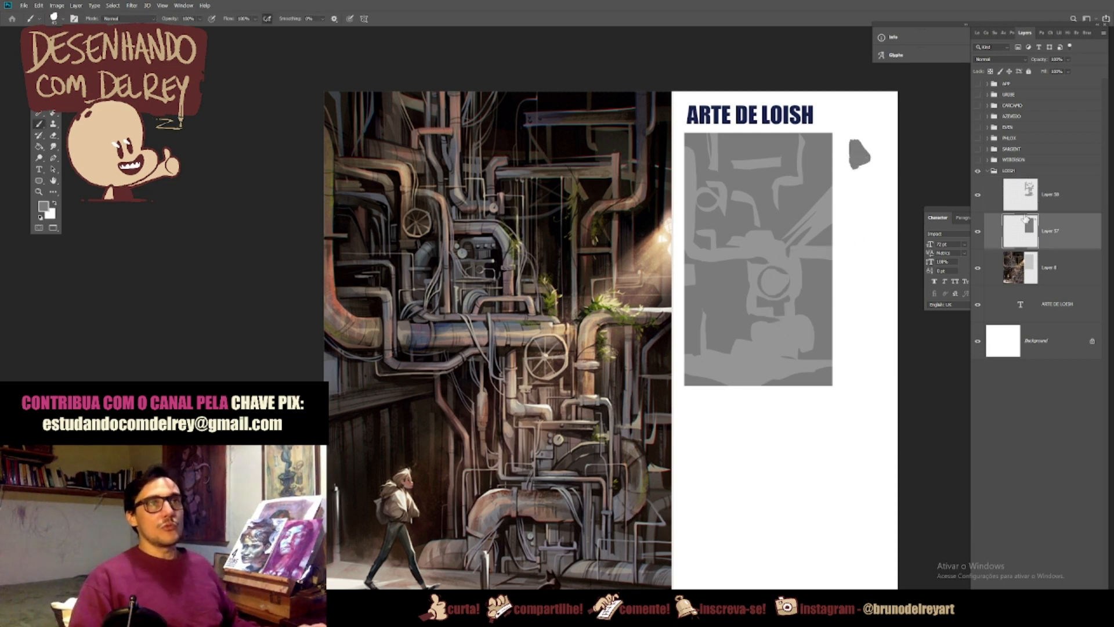
pyautogui.click(1039, 200)
pyautogui.moveTo(863, 174); pyautogui.dragTo(854, 175)
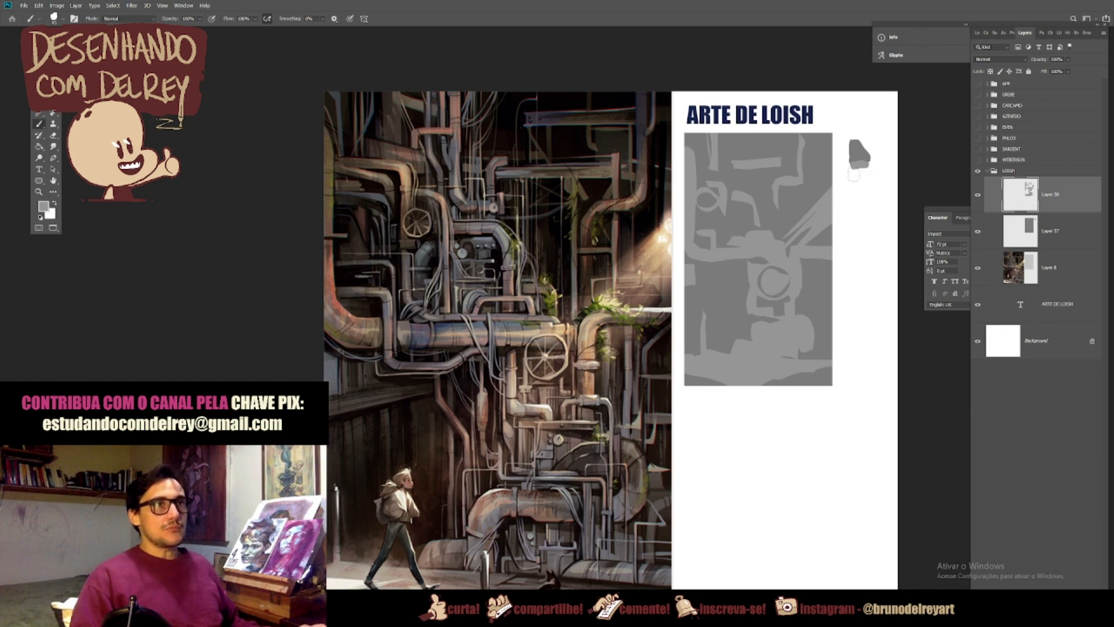
pyautogui.hotkey('ctrl', 'z')
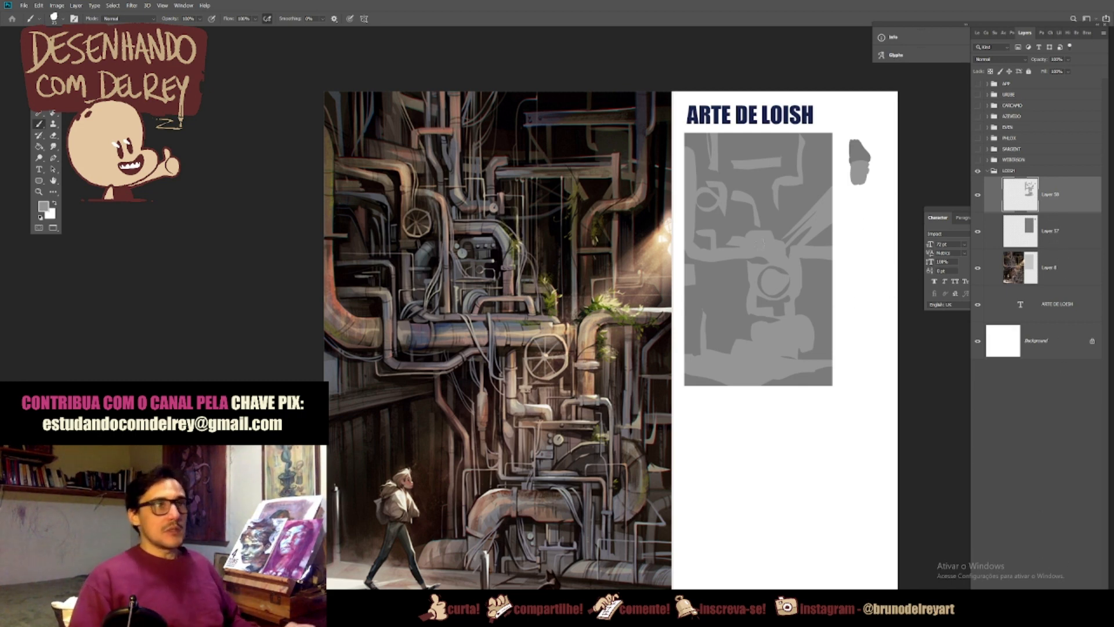
# Step: Lasso the walking figure, copy it to a new layer darkened with Hue/Saturation Lightness -16, and paint its dark grey swatch beside the study
pyautogui.press('l')
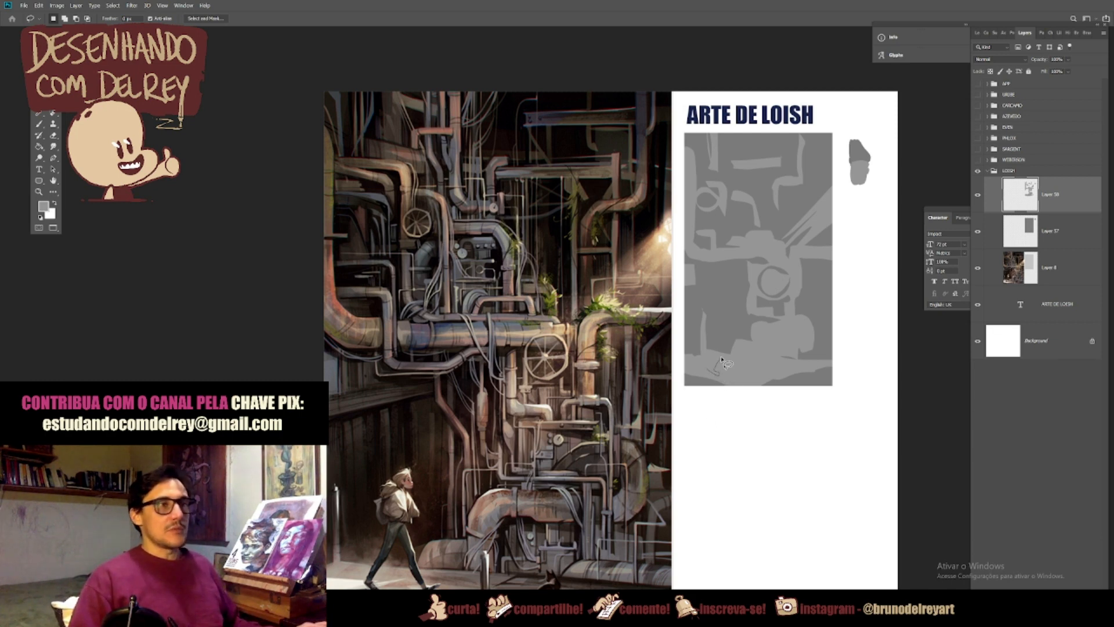
pyautogui.moveTo(723, 361); pyautogui.dragTo(706, 323)
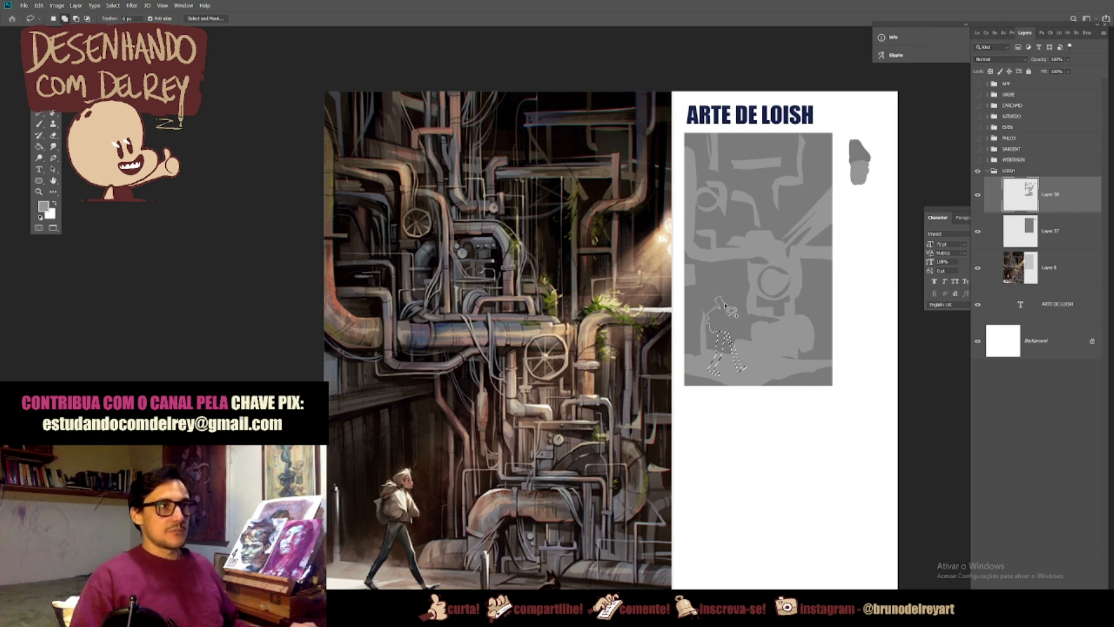
pyautogui.hotkey('ctrl', 'j')
pyautogui.hotkey('ctrl', 'u')
pyautogui.moveTo(907, 394); pyautogui.dragTo(900, 395)
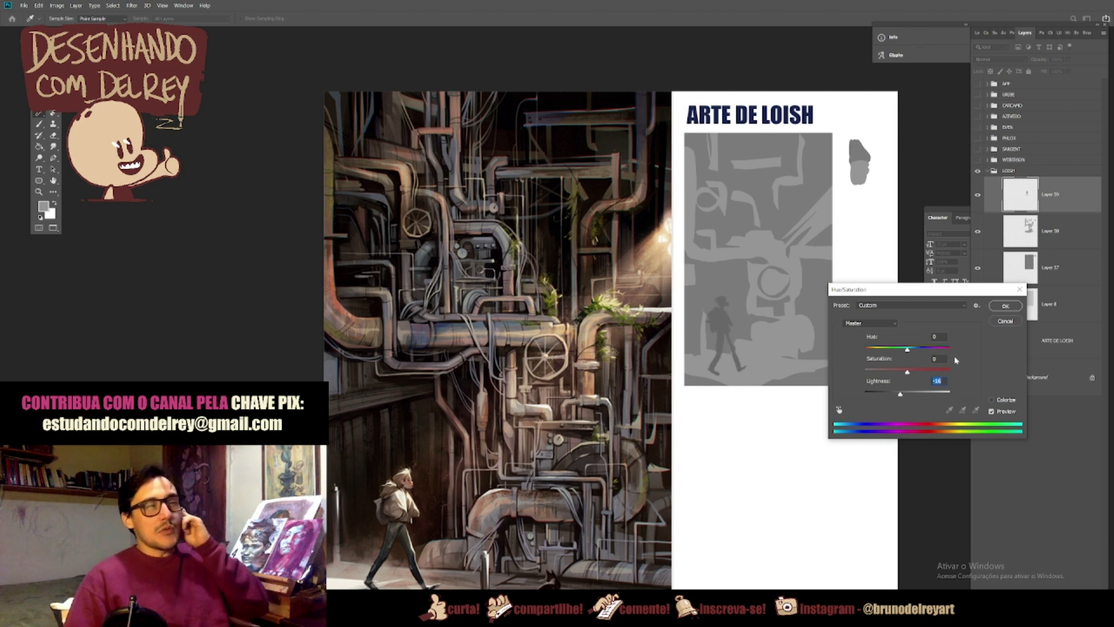
pyautogui.click(1006, 307)
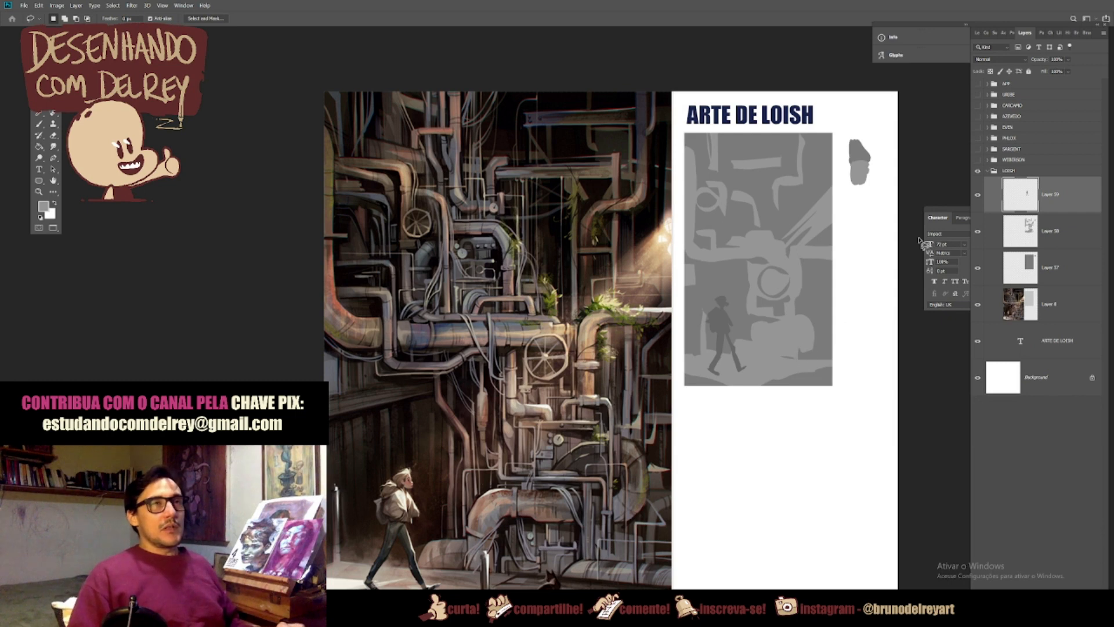
pyautogui.press('b')
pyautogui.moveTo(855, 136); pyautogui.dragTo(867, 141)
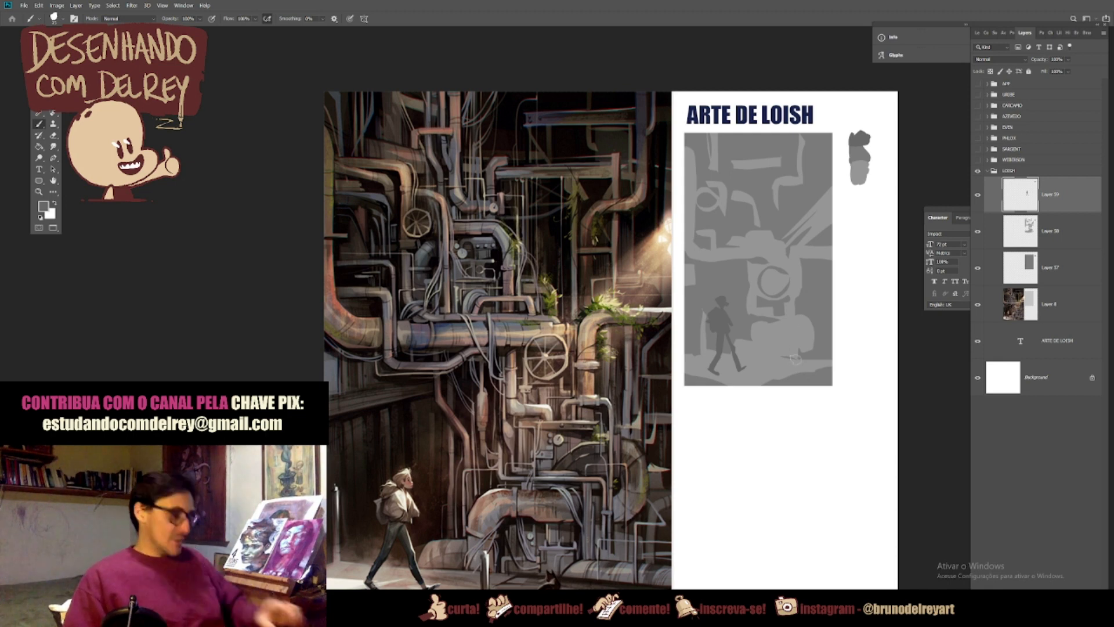
# Step: Lasso the figure's lit torso, the floor patch under its feet and the short vertical post as one combined selection
pyautogui.press('l')
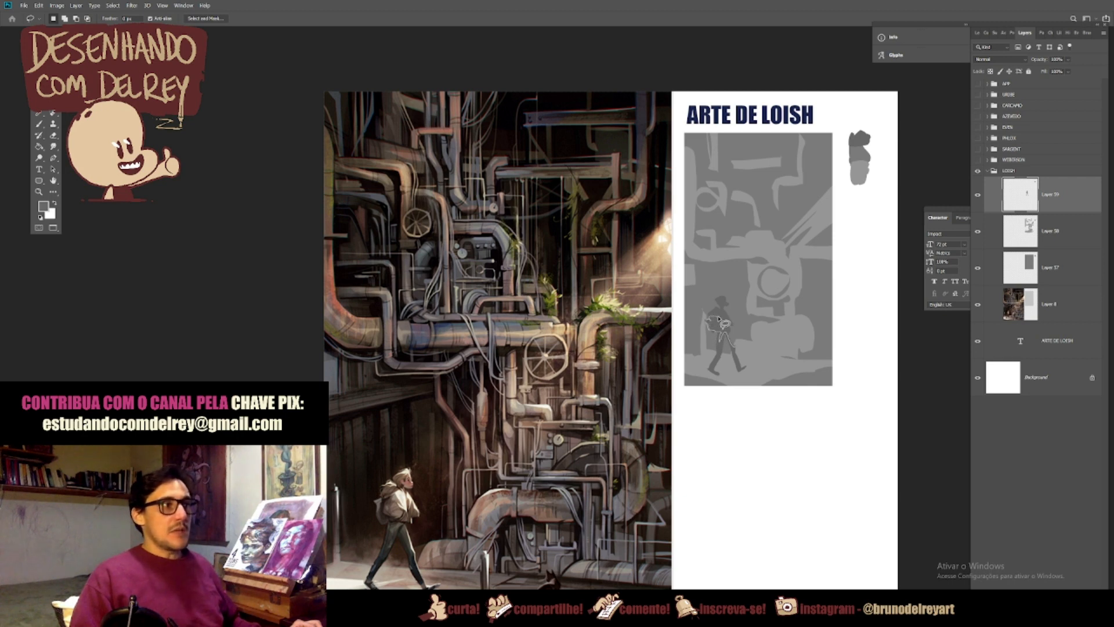
pyautogui.moveTo(727, 313); pyautogui.dragTo(736, 347)
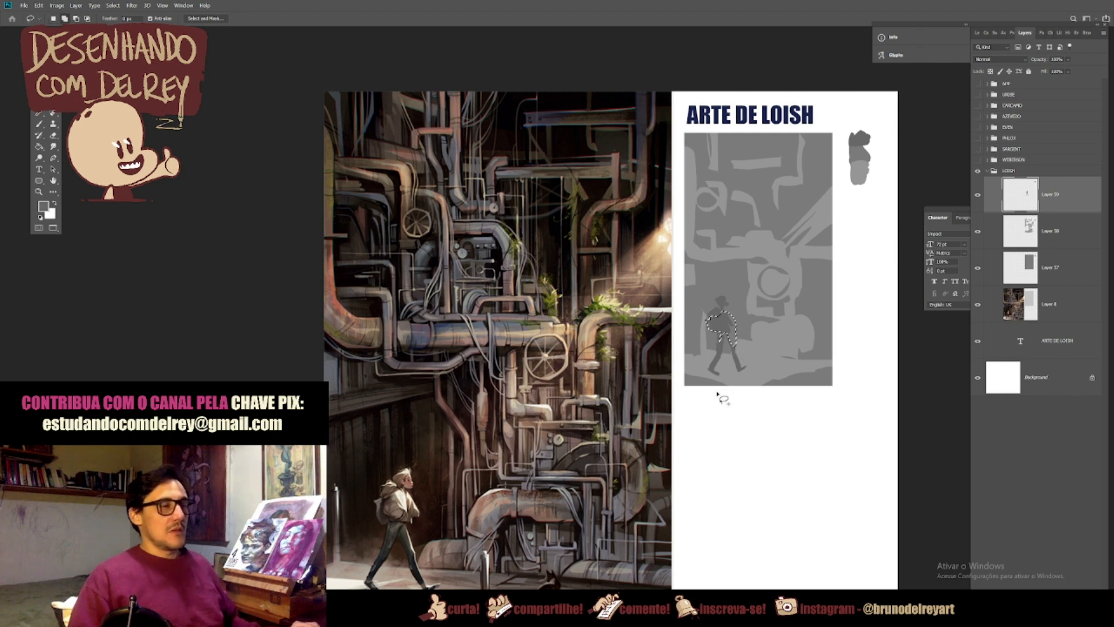
pyautogui.moveTo(710, 389)
pyautogui.mouseDown()
pyautogui.moveTo(737, 377)
pyautogui.moveTo(698, 381)
pyautogui.moveTo(718, 376)
pyautogui.moveTo(678, 370)
pyautogui.moveTo(732, 395)
pyautogui.moveTo(742, 376)
pyautogui.mouseUp()
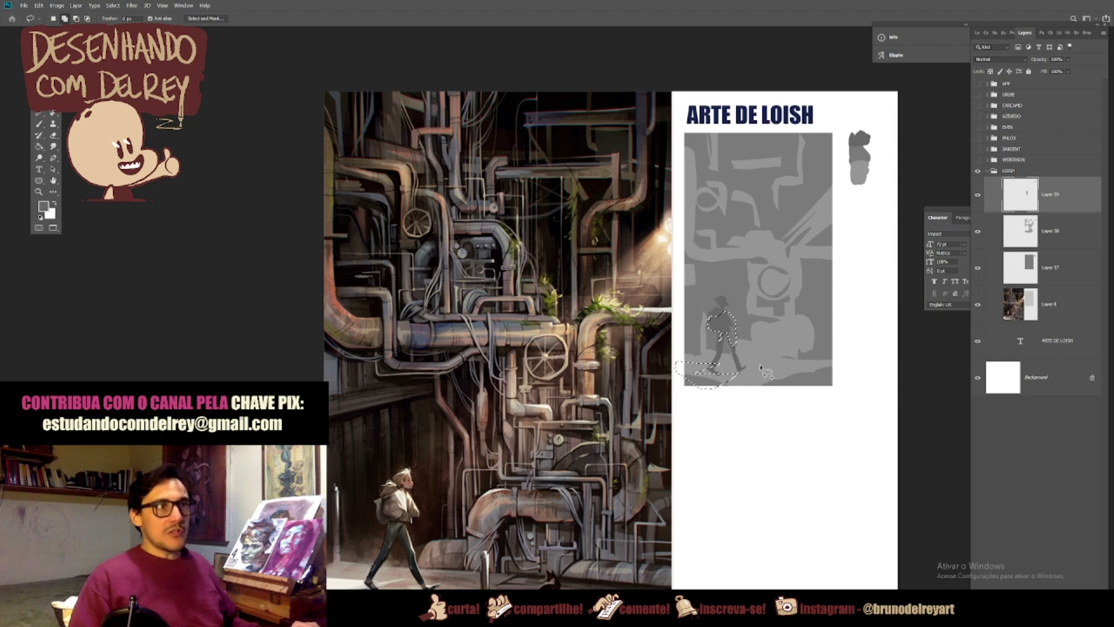
pyautogui.moveTo(763, 339); pyautogui.dragTo(763, 365)
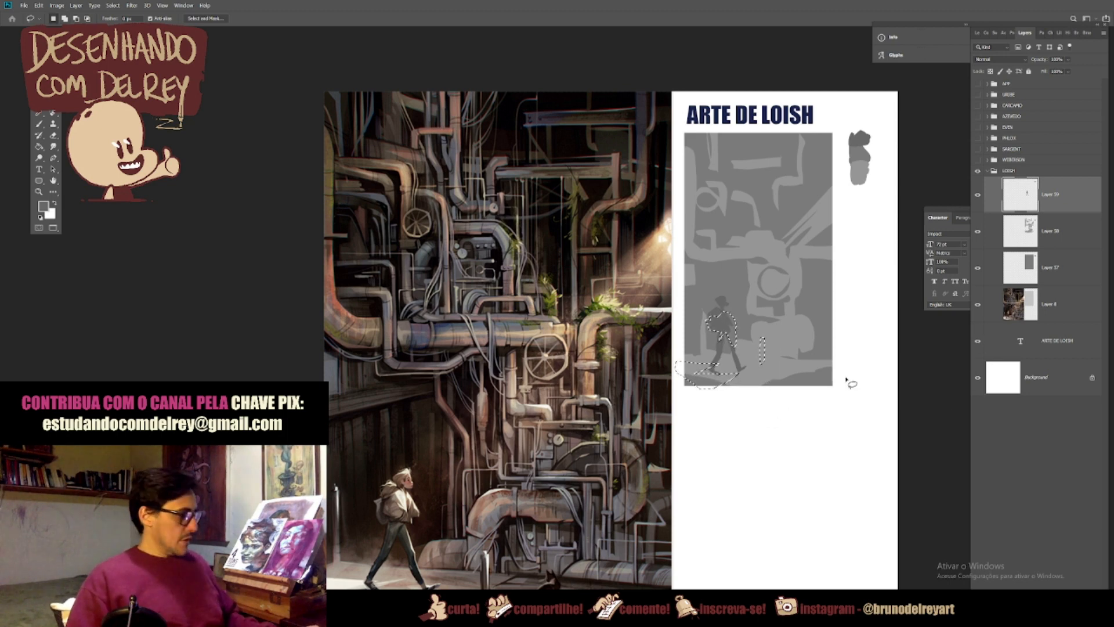
# Step: Copy the selected areas from Layer 57 to a new layer above the figure and lighten them with Hue/Saturation
pyautogui.click(1051, 235)
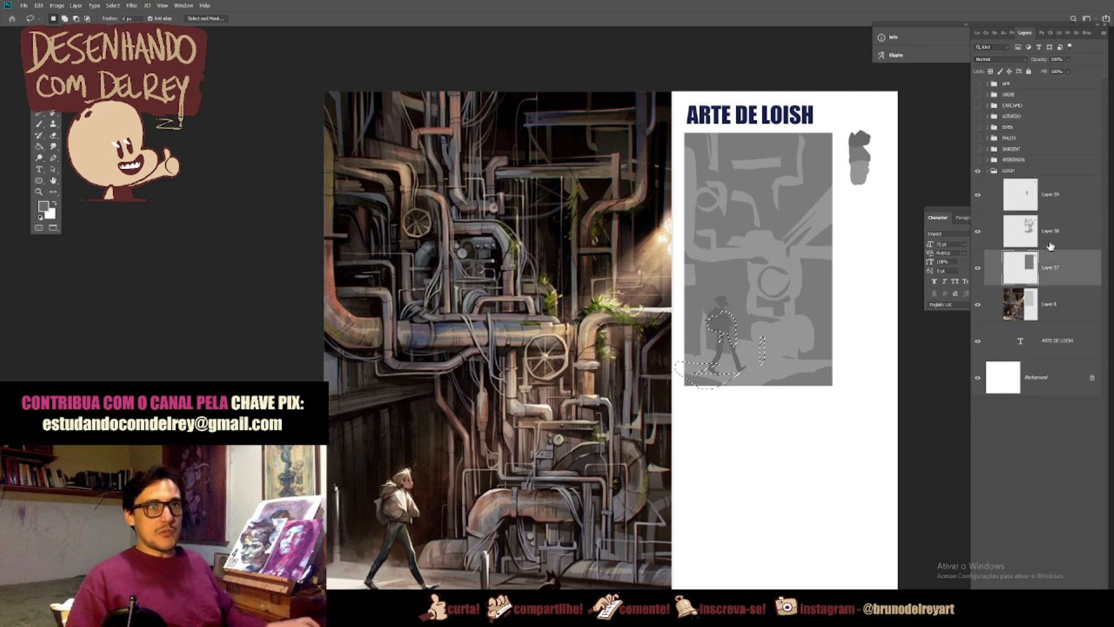
pyautogui.click(1048, 275)
pyautogui.hotkey('ctrl', 'j')
pyautogui.moveTo(1053, 272); pyautogui.dragTo(1056, 192)
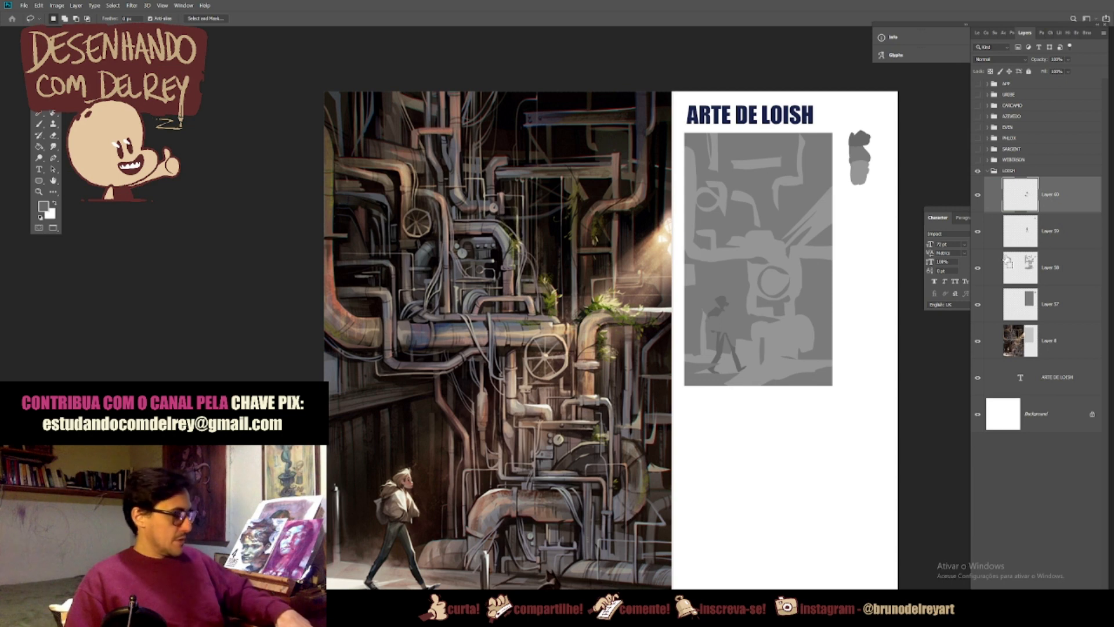
pyautogui.hotkey('ctrl', 'u')
pyautogui.moveTo(907, 393); pyautogui.dragTo(927, 395)
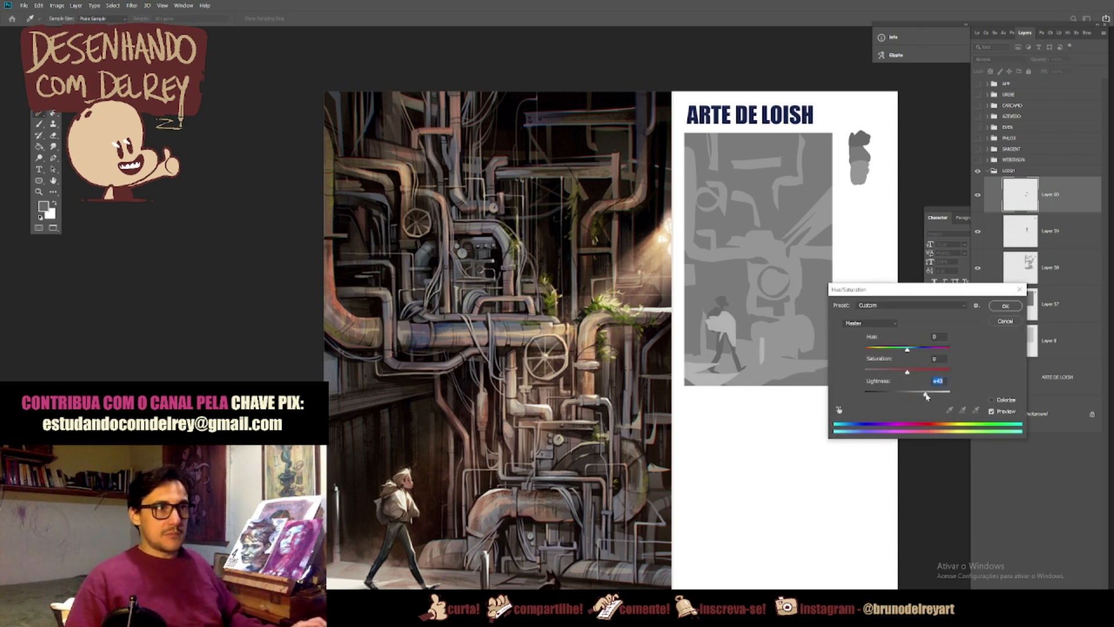
pyautogui.click(1006, 305)
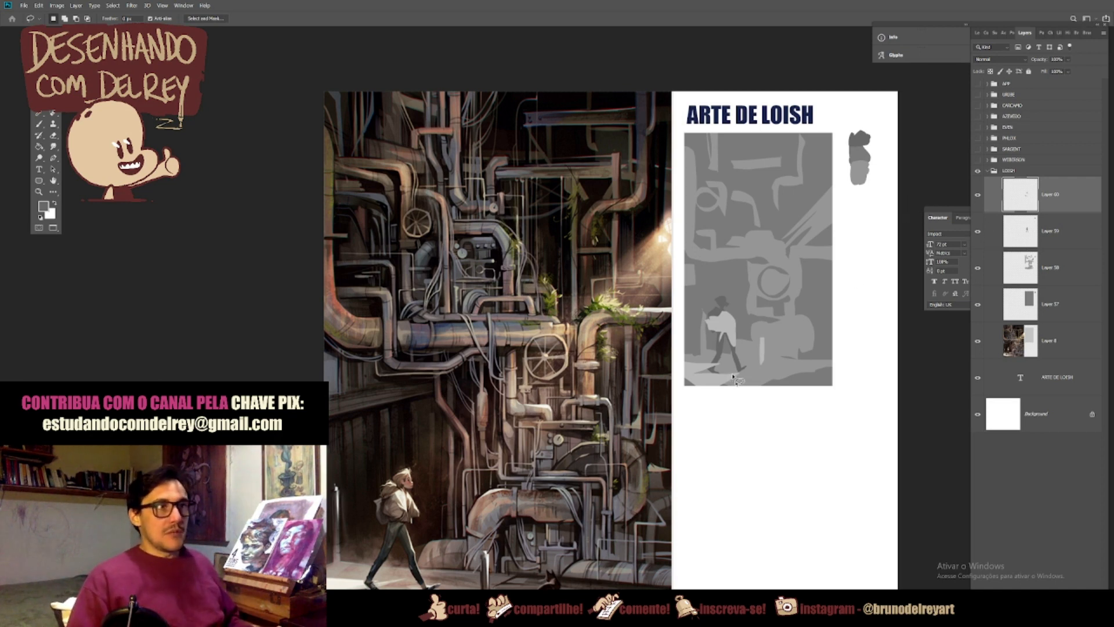
# Step: Paint light grey accents on the figure, pipes, valve wheel and light rays on Layer 60, and add a matching swatch
pyautogui.keyDown('ctrl'); pyautogui.click(1025, 234); pyautogui.keyUp('ctrl')
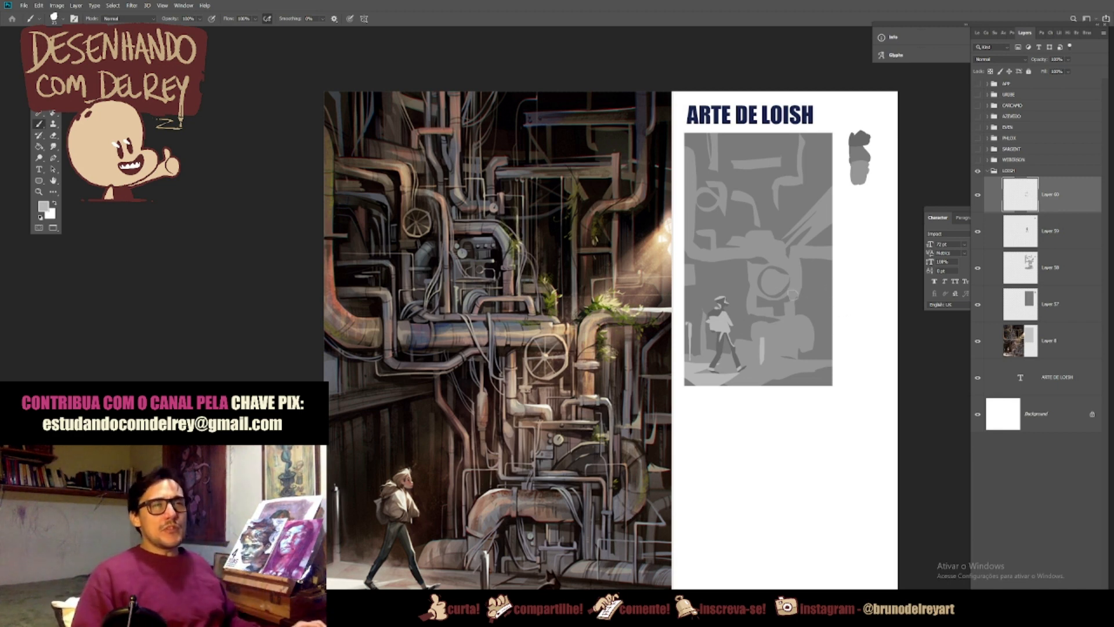
pyautogui.keyDown('ctrl'); pyautogui.click(1022, 242); pyautogui.keyUp('ctrl')
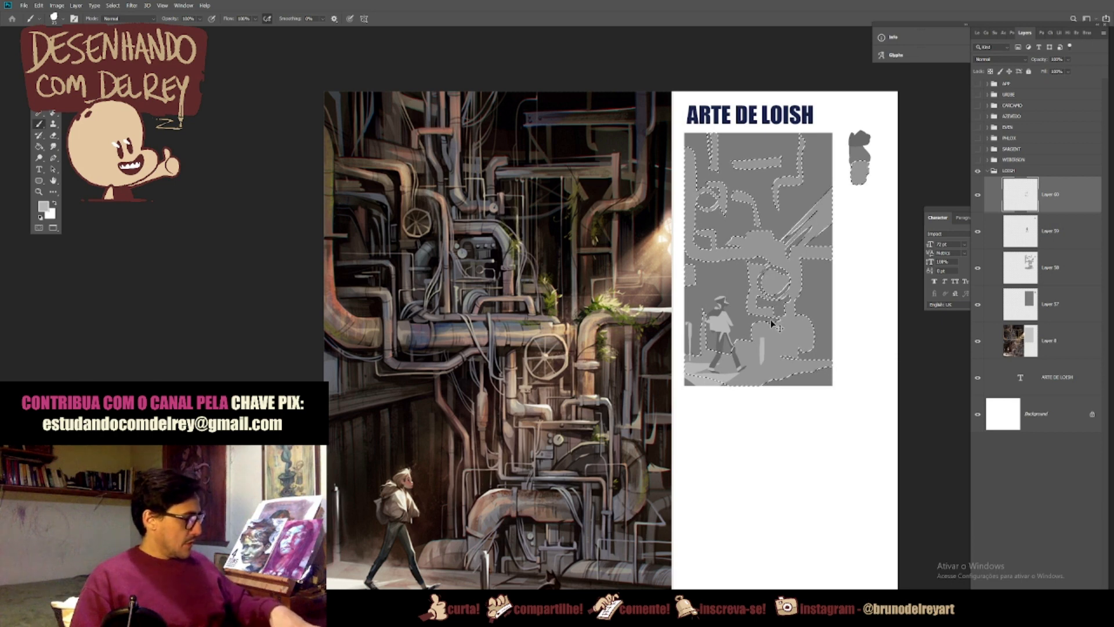
pyautogui.hotkey('ctrl', 'd')
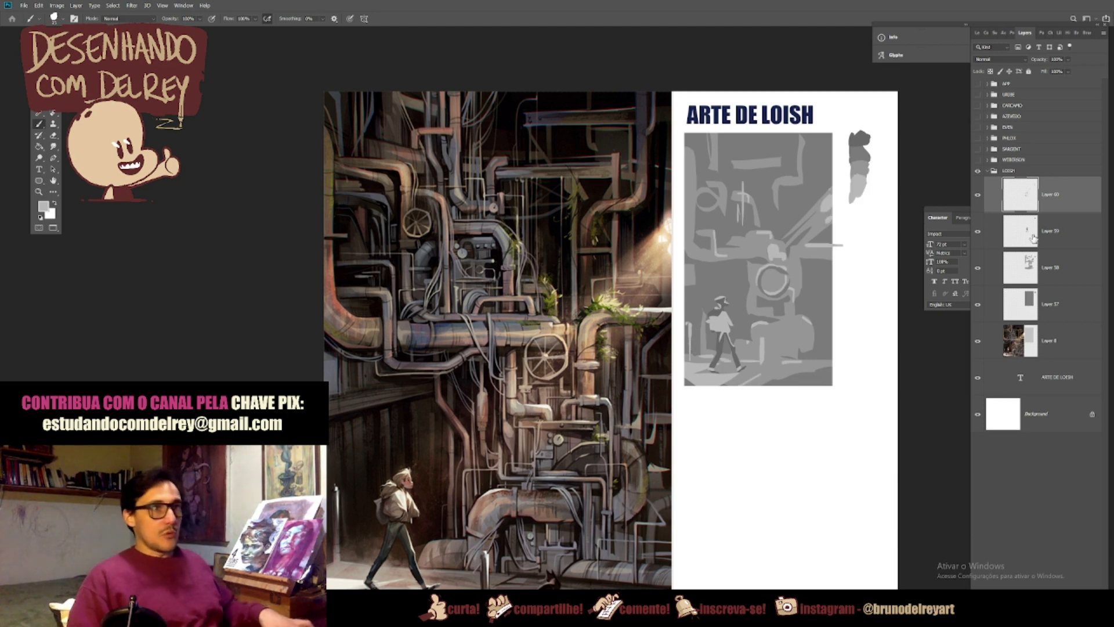
# Step: Darken the light accents on Layer 60 slightly with Hue/Saturation
pyautogui.hotkey('ctrl', 'u')
pyautogui.moveTo(907, 393); pyautogui.dragTo(905, 396)
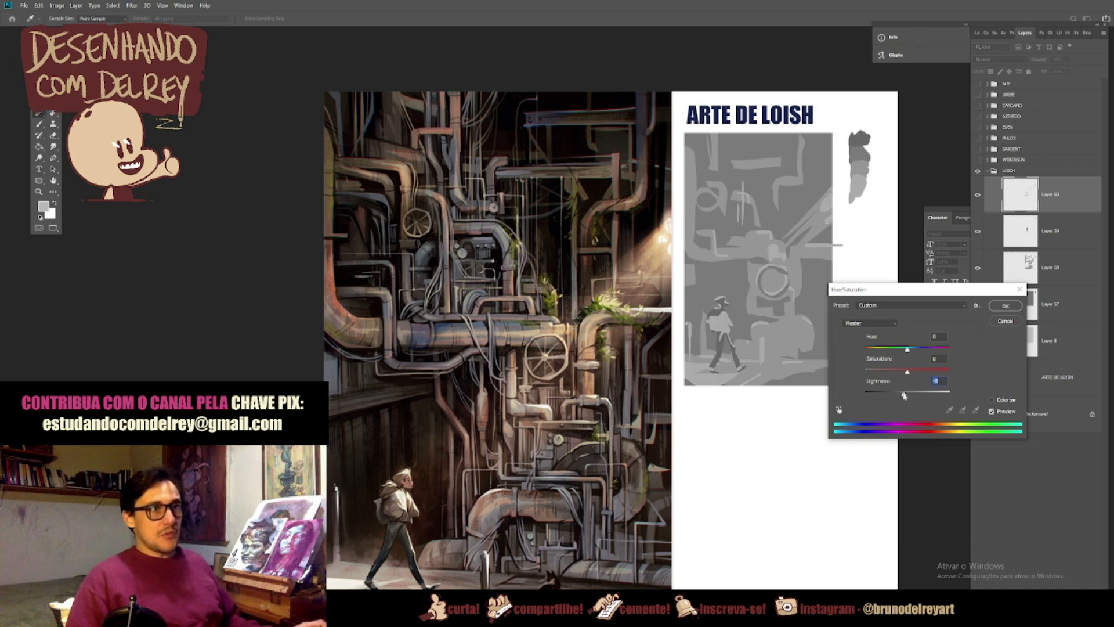
pyautogui.click(1006, 305)
# Step: Lasso the brightest spots on the figure, post, far pipe, valve area and light rays as one combined selection
pyautogui.press('b')
pyautogui.press('l')
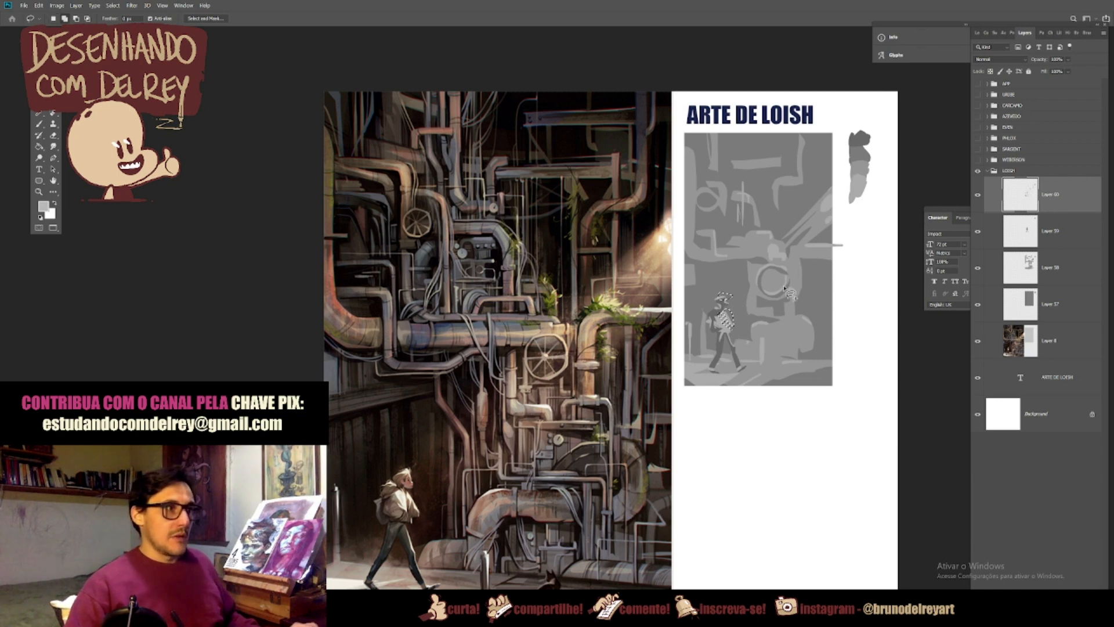
pyautogui.moveTo(763, 339)
pyautogui.mouseDown()
pyautogui.moveTo(765, 353)
pyautogui.moveTo(762, 341)
pyautogui.mouseUp()
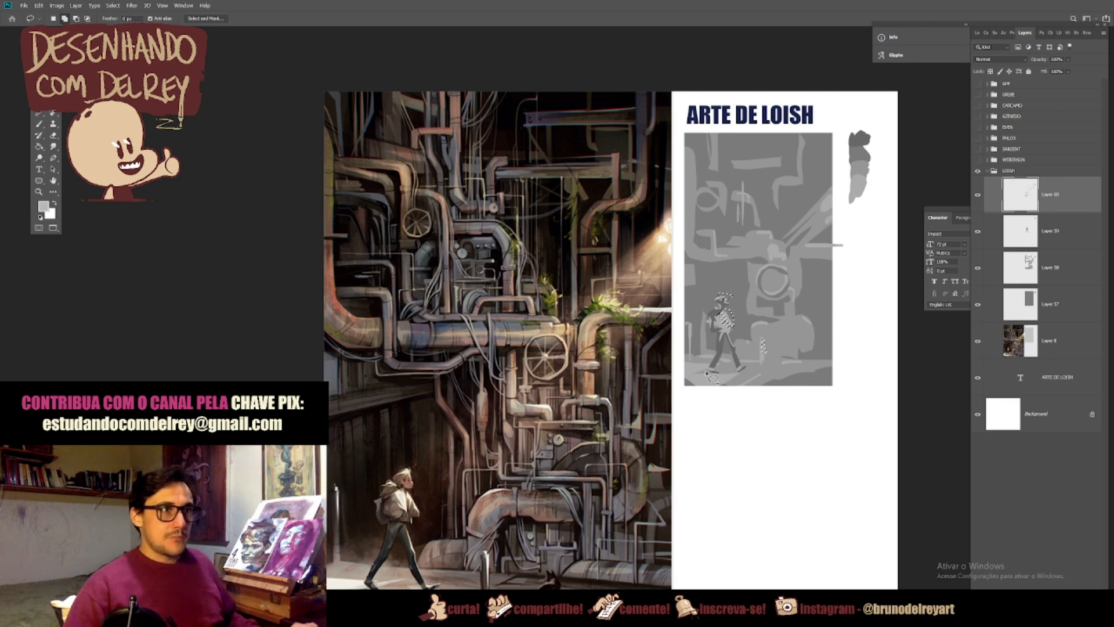
pyautogui.moveTo(690, 320); pyautogui.dragTo(692, 337)
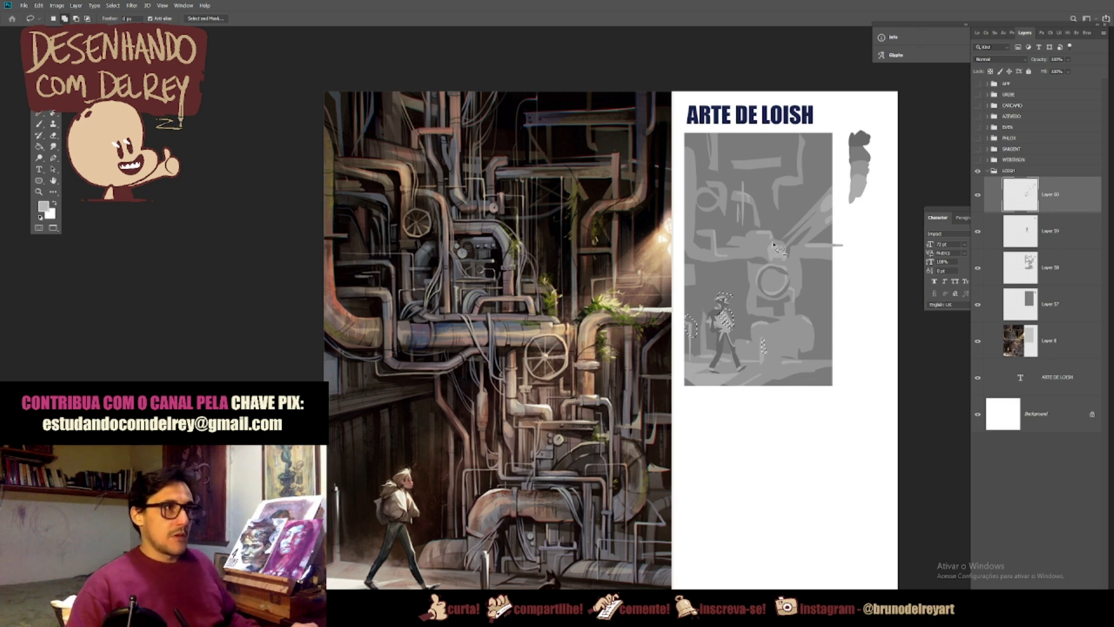
pyautogui.moveTo(831, 194)
pyautogui.mouseDown()
pyautogui.moveTo(828, 203)
pyautogui.moveTo(840, 201)
pyautogui.moveTo(835, 193)
pyautogui.moveTo(825, 223)
pyautogui.moveTo(781, 252)
pyautogui.moveTo(781, 266)
pyautogui.mouseUp()
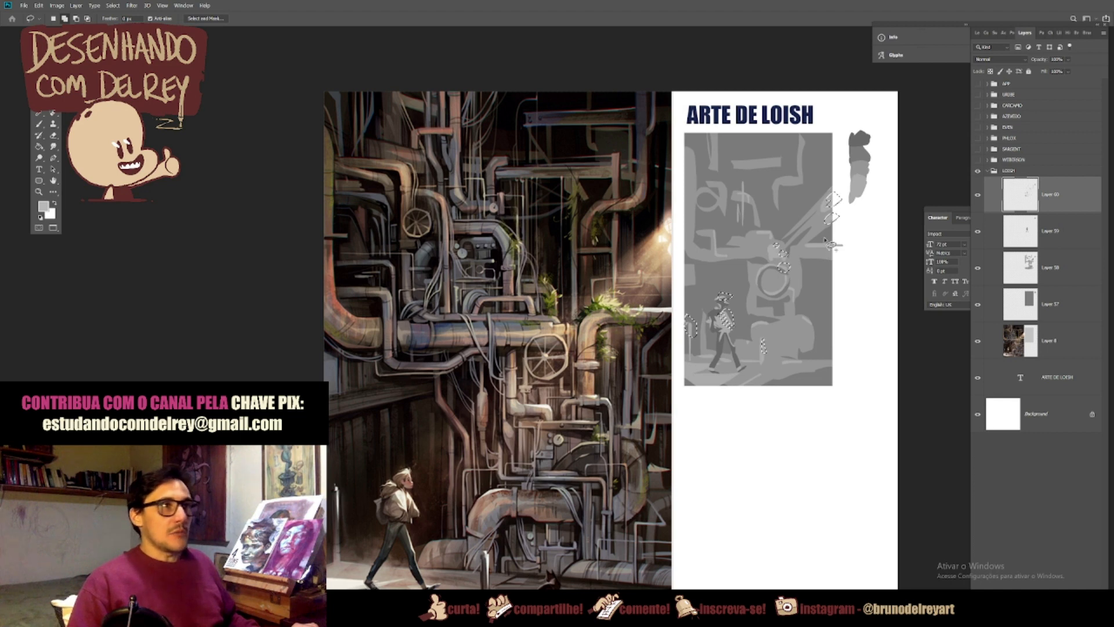
pyautogui.moveTo(842, 246)
pyautogui.mouseDown()
pyautogui.moveTo(806, 240)
pyautogui.moveTo(841, 244)
pyautogui.mouseUp()
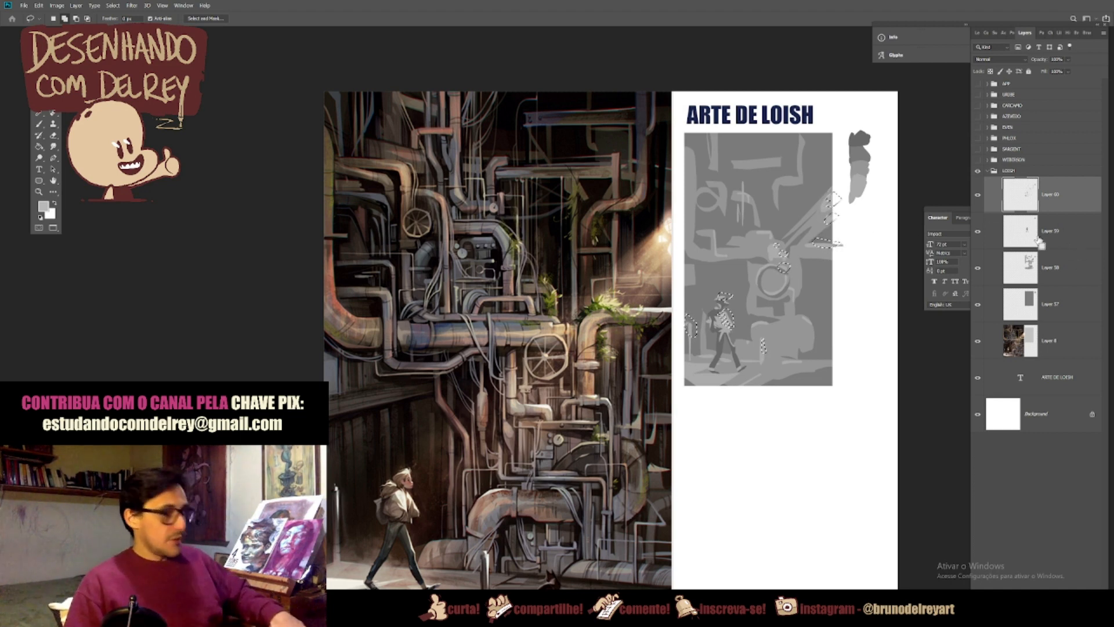
# Step: Copy the selected highlights to a new layer and lighten them with Hue/Saturation Lightness +37
pyautogui.hotkey('ctrl', 'j')
pyautogui.hotkey('ctrl', 'u')
pyautogui.moveTo(907, 393); pyautogui.dragTo(921, 396)
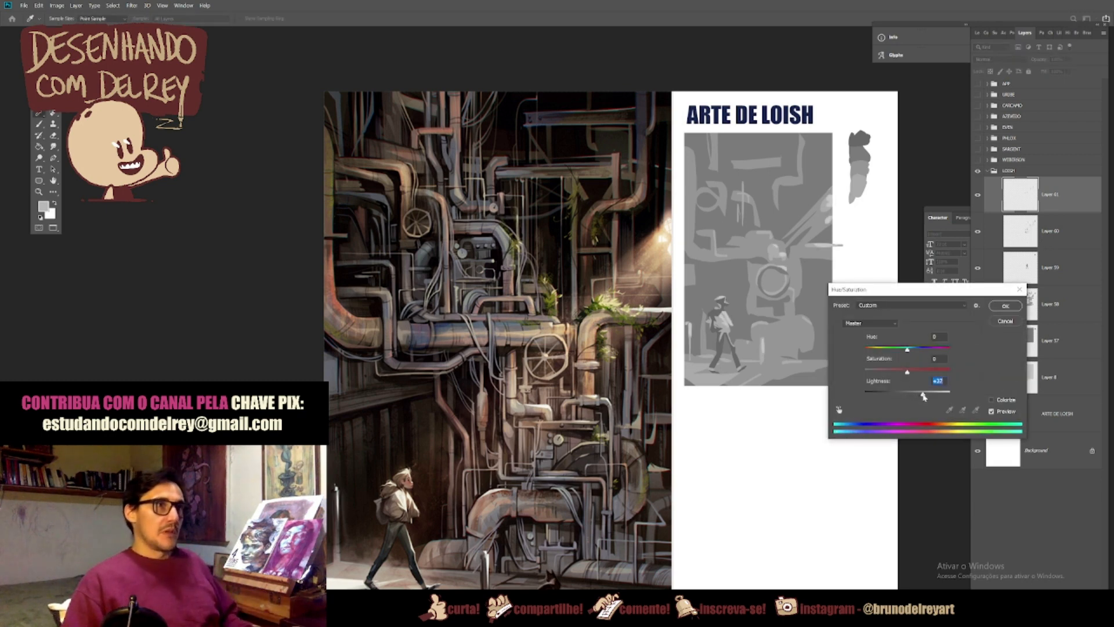
pyautogui.click(1005, 306)
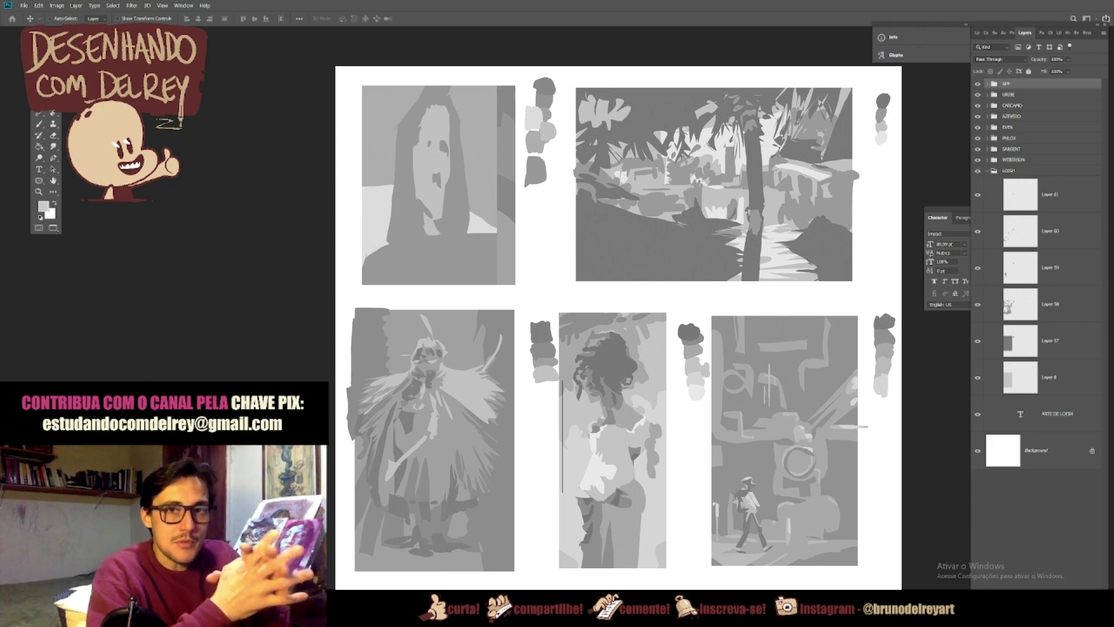
# Step: Switch to the artist's YouTube channel page and browse its Dentro do PSD, Tutoriais, Dicas e Aulas and Arte Review playlists
pyautogui.scroll(-4, 523, 447)
pyautogui.scroll(-3, 523, 445)
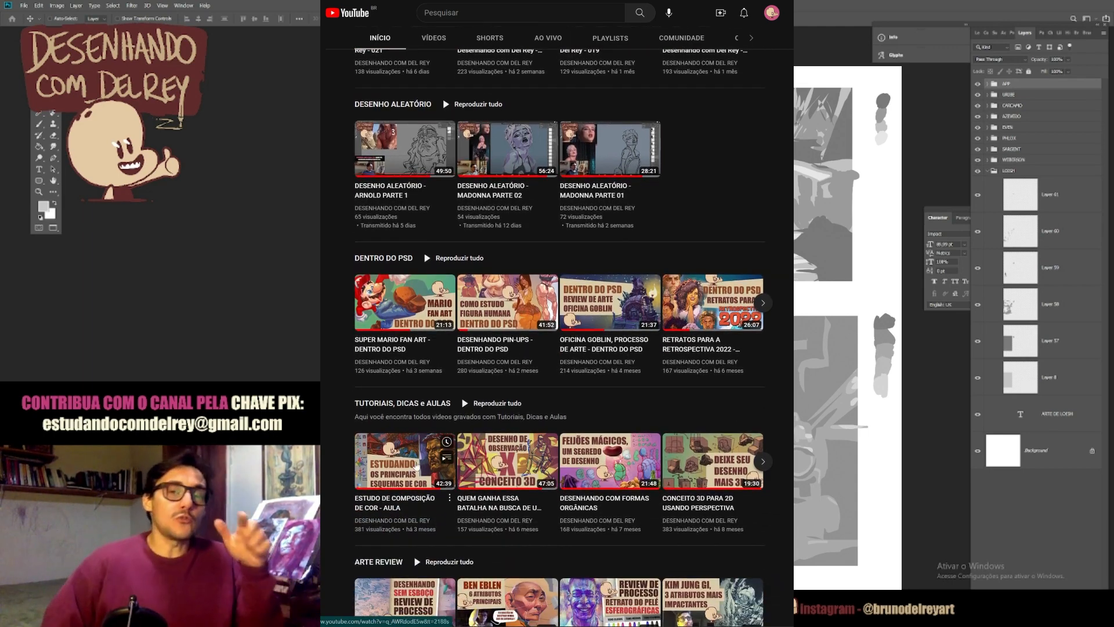
pyautogui.moveTo(430, 463)
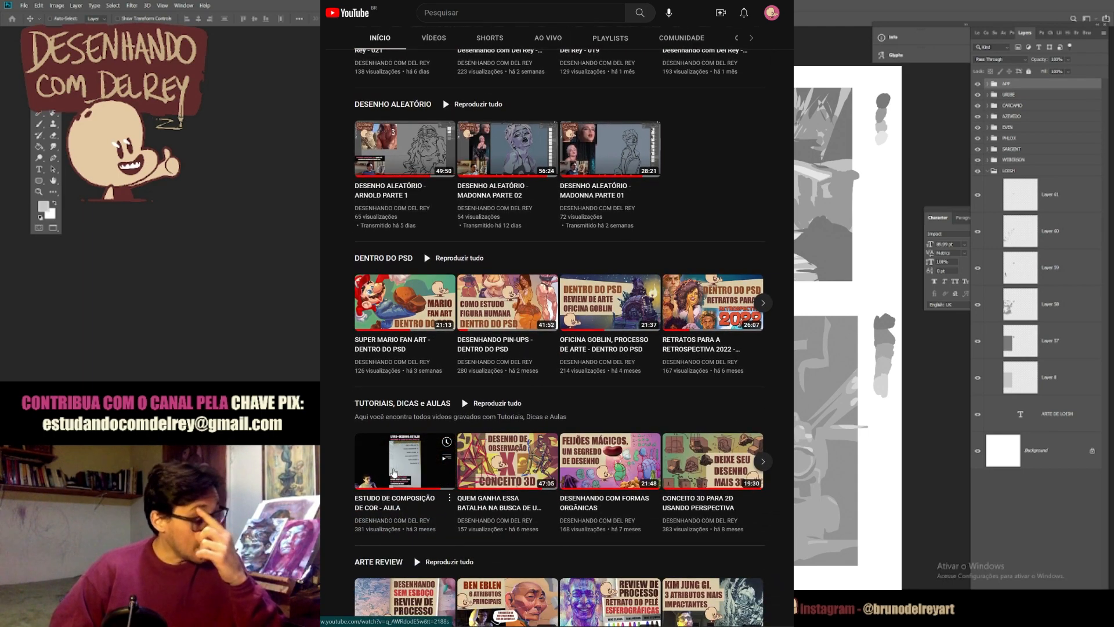
pyautogui.click(394, 473)
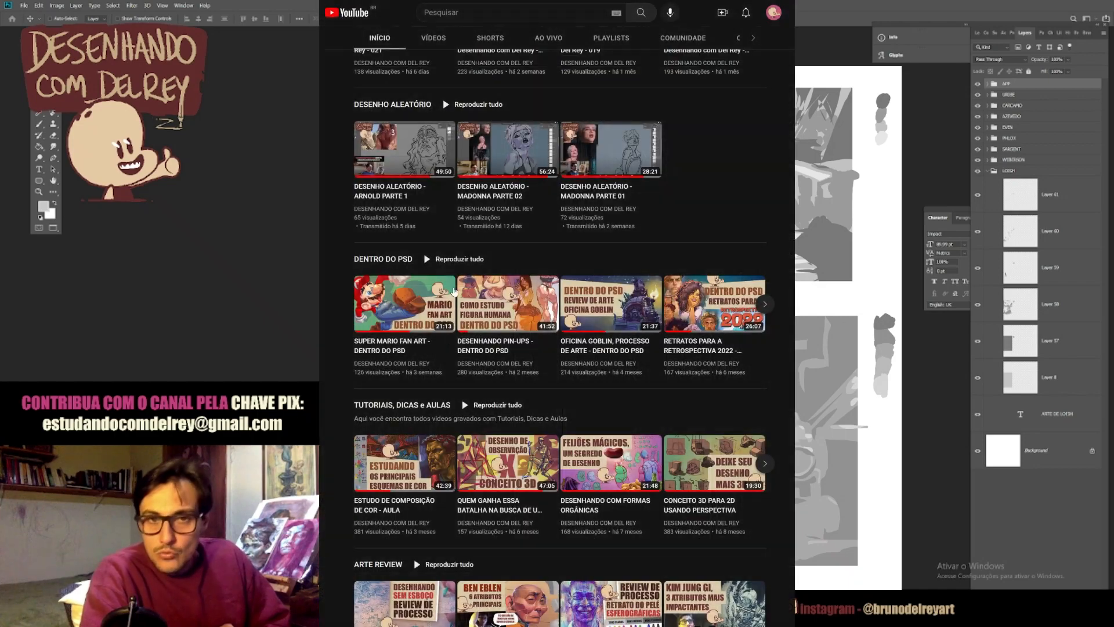
pyautogui.click(406, 262)
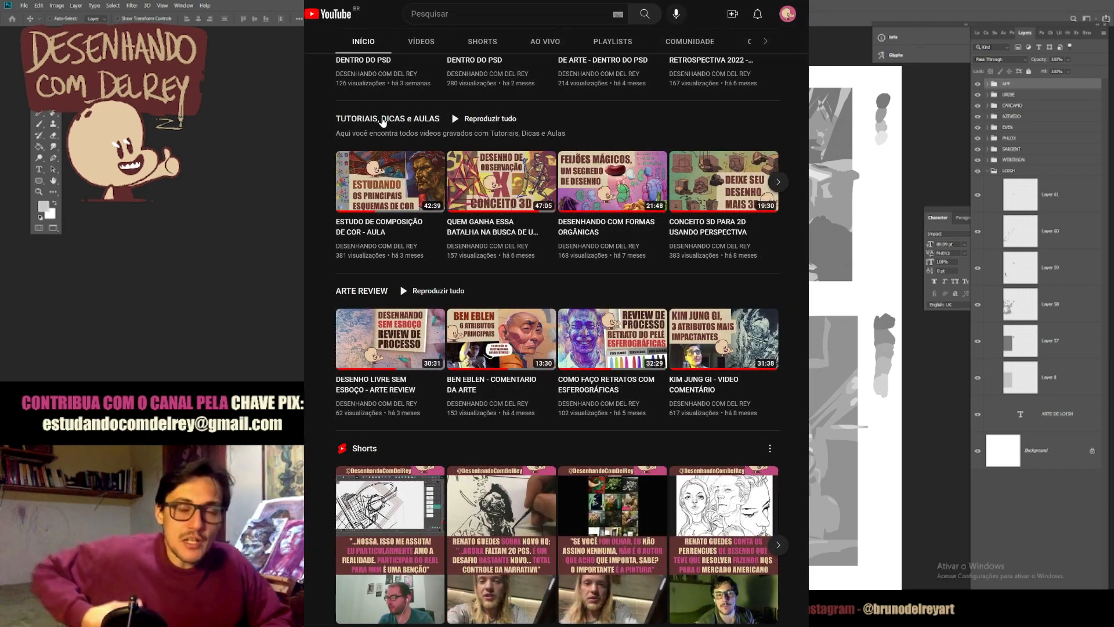
pyautogui.click(383, 119)
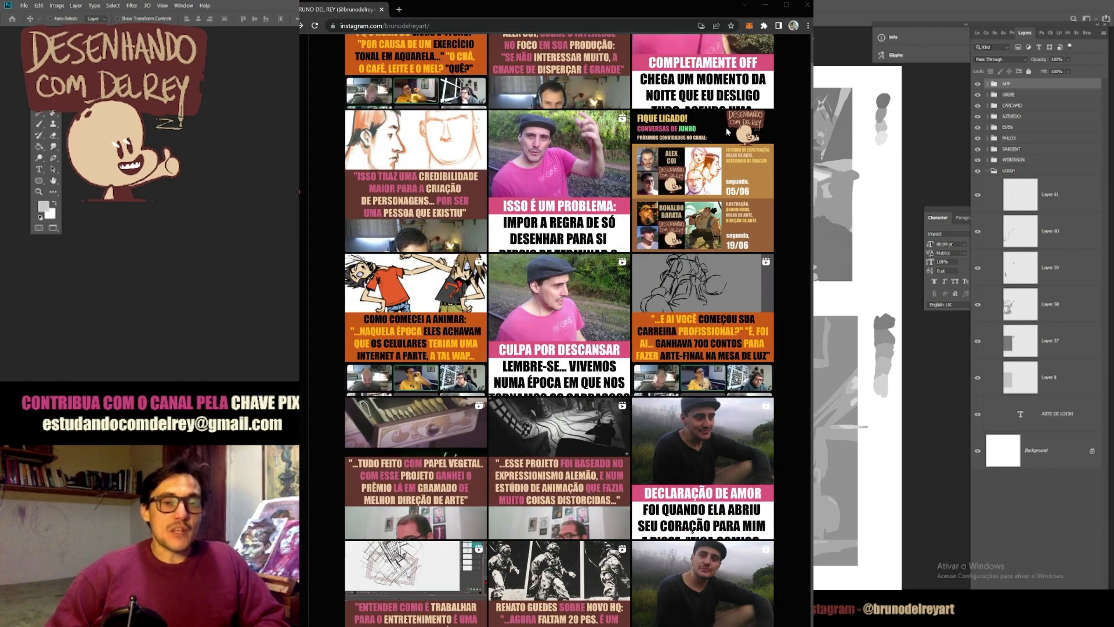
# Step: Switch to the artist's Instagram profile, browse its publications, and view and close the post about German Expressionism
pyautogui.scroll(2, 726, 127)
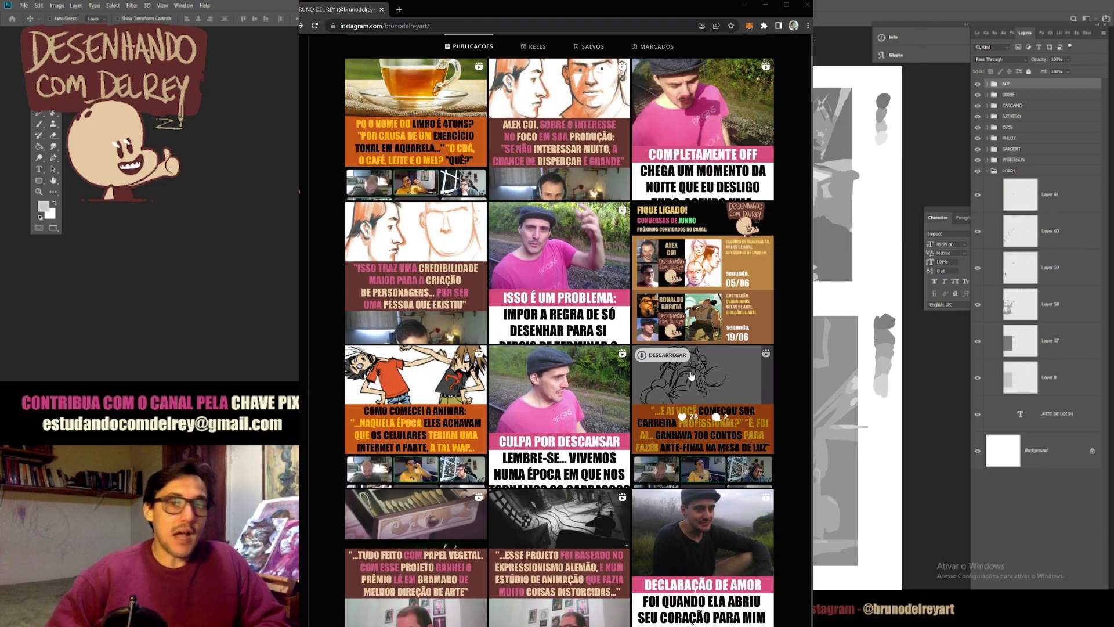
pyautogui.scroll(-3, 631, 517)
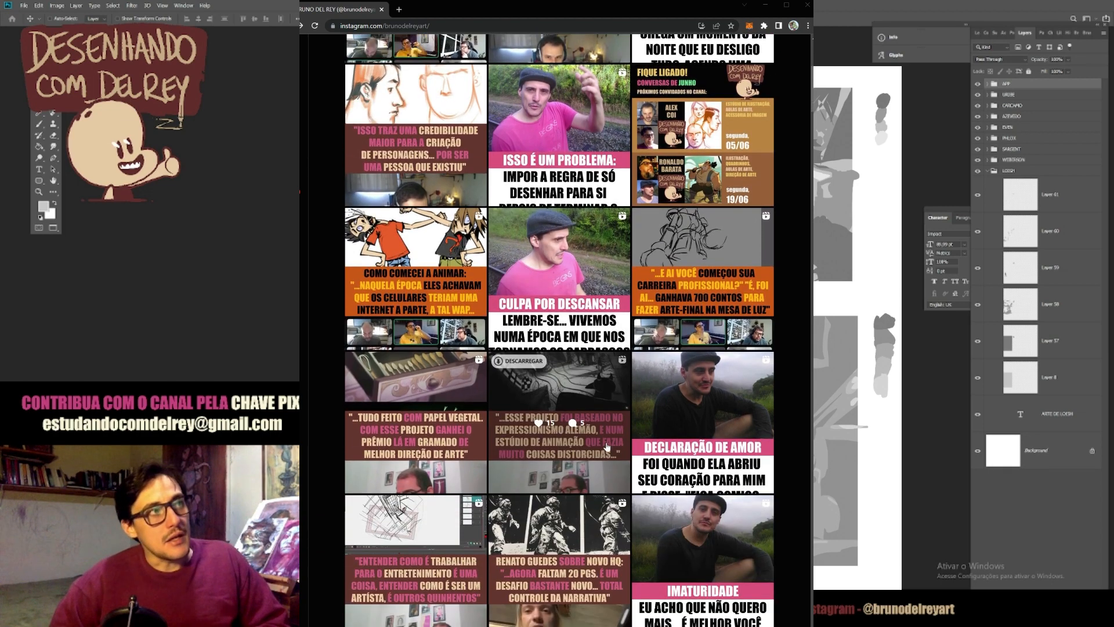
pyautogui.click(626, 340)
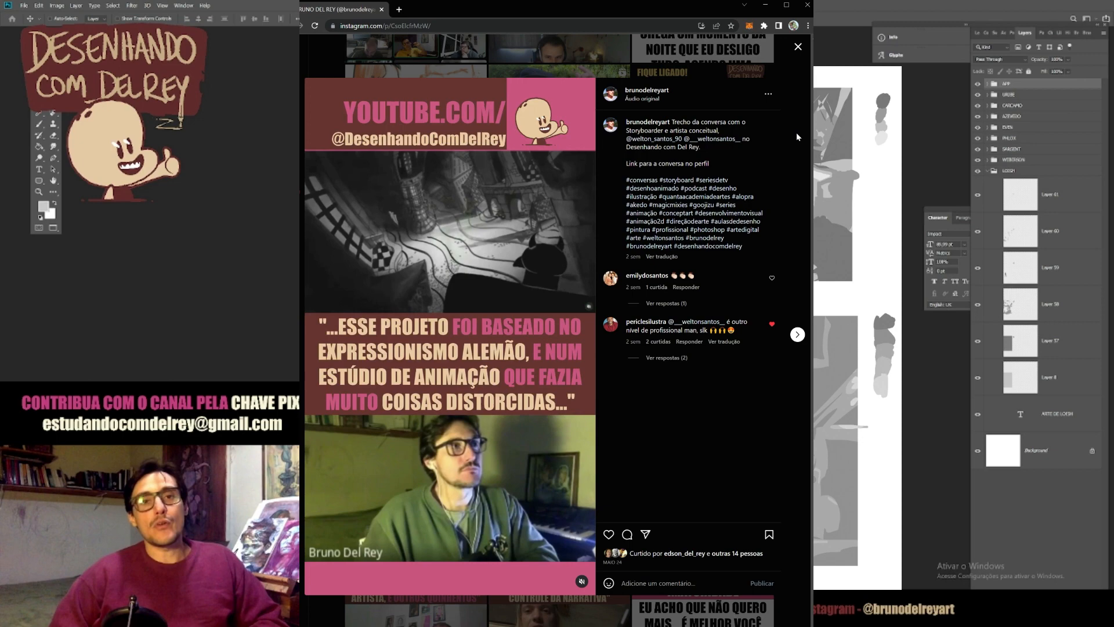
pyautogui.click(798, 47)
pyautogui.scroll(4, 498, 234)
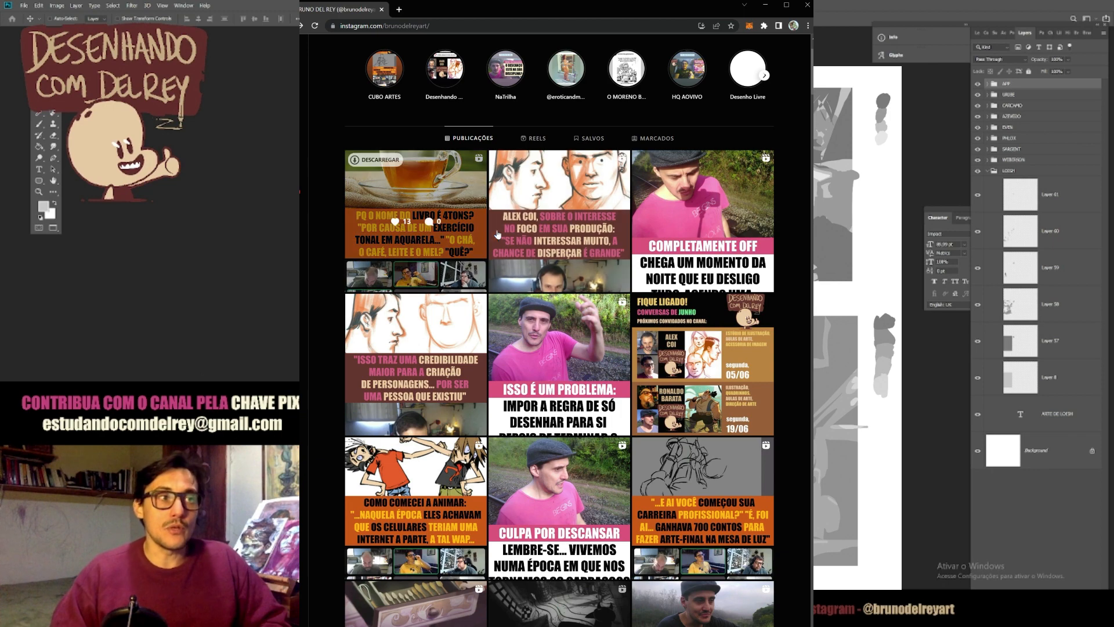
pyautogui.click(708, 204)
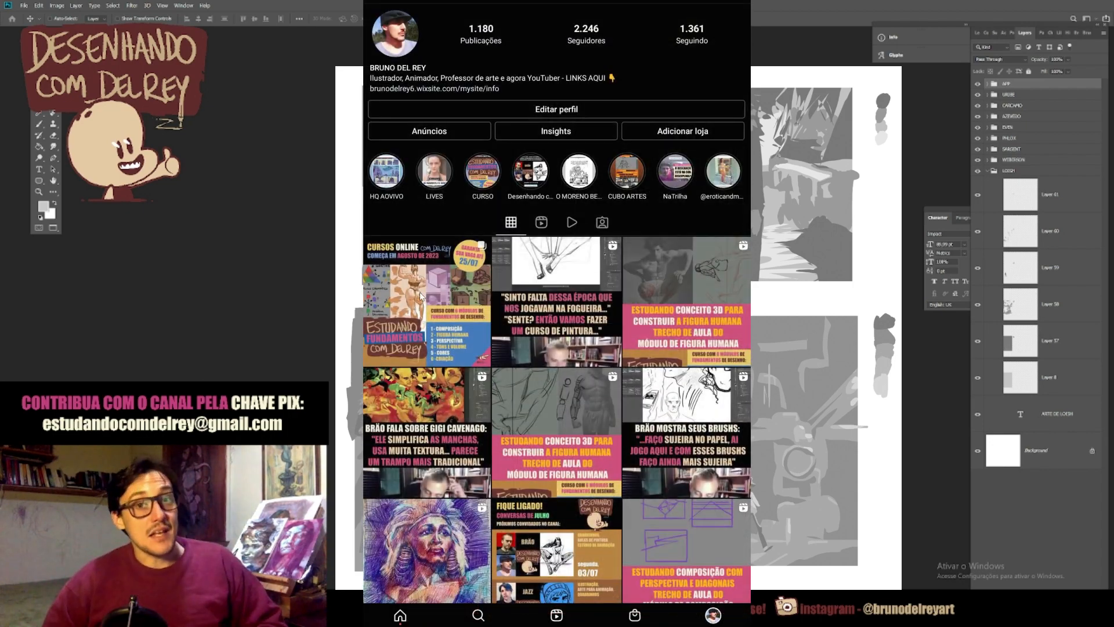
# Step: Open the Cursos Online post on the Instagram profile and look through its slides about the drawing fundamentals course modules
pyautogui.click(419, 291)
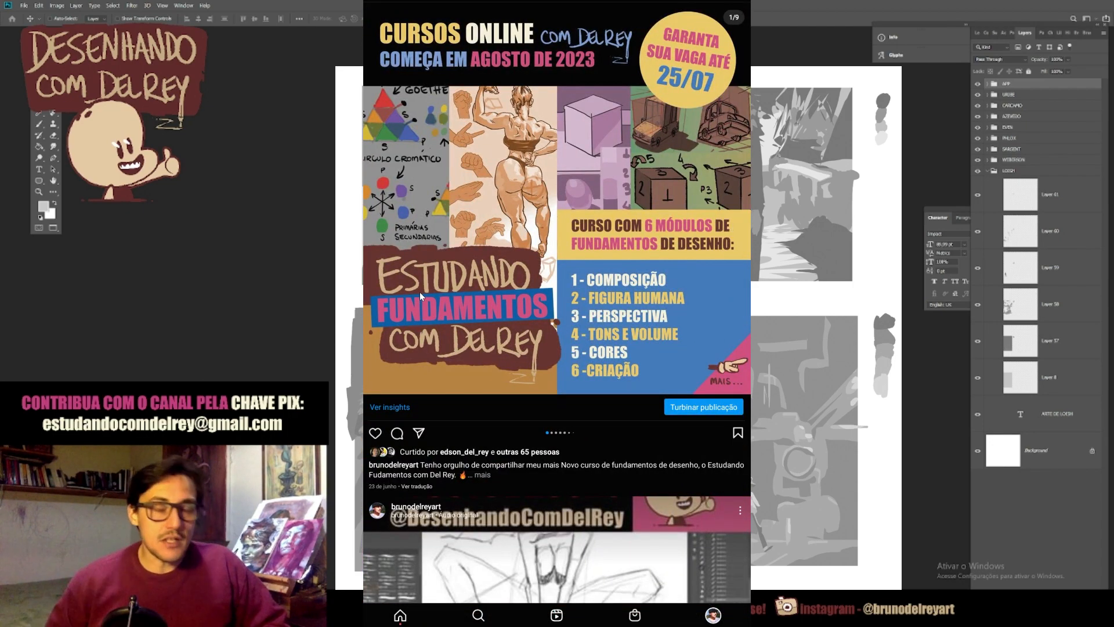
pyautogui.hscroll(2, 642, 235)
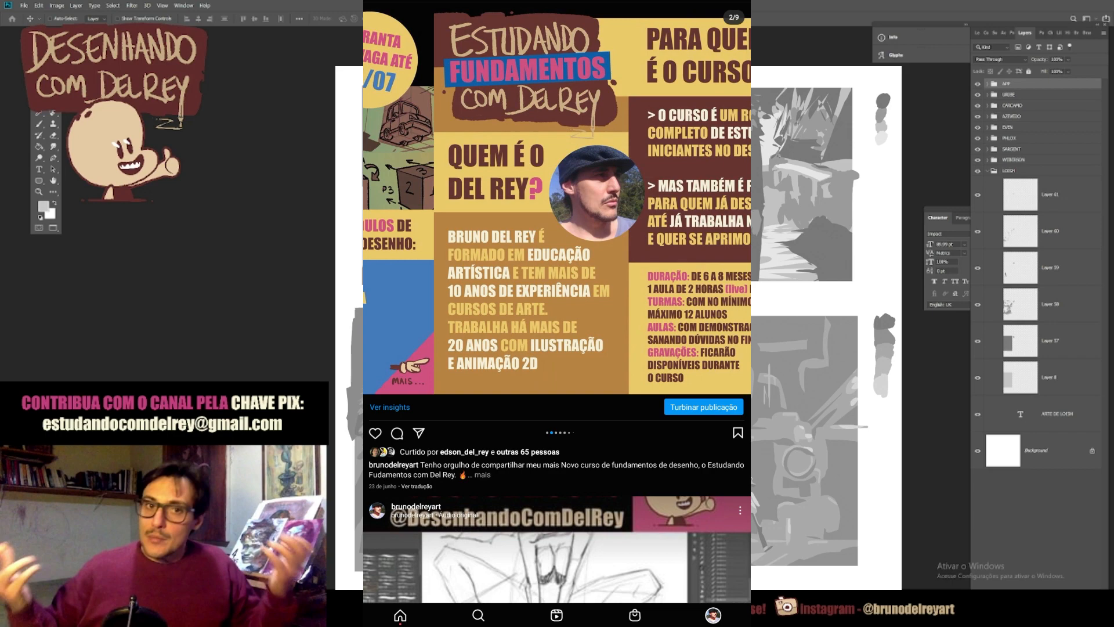
pyautogui.hscroll(2, 643, 237)
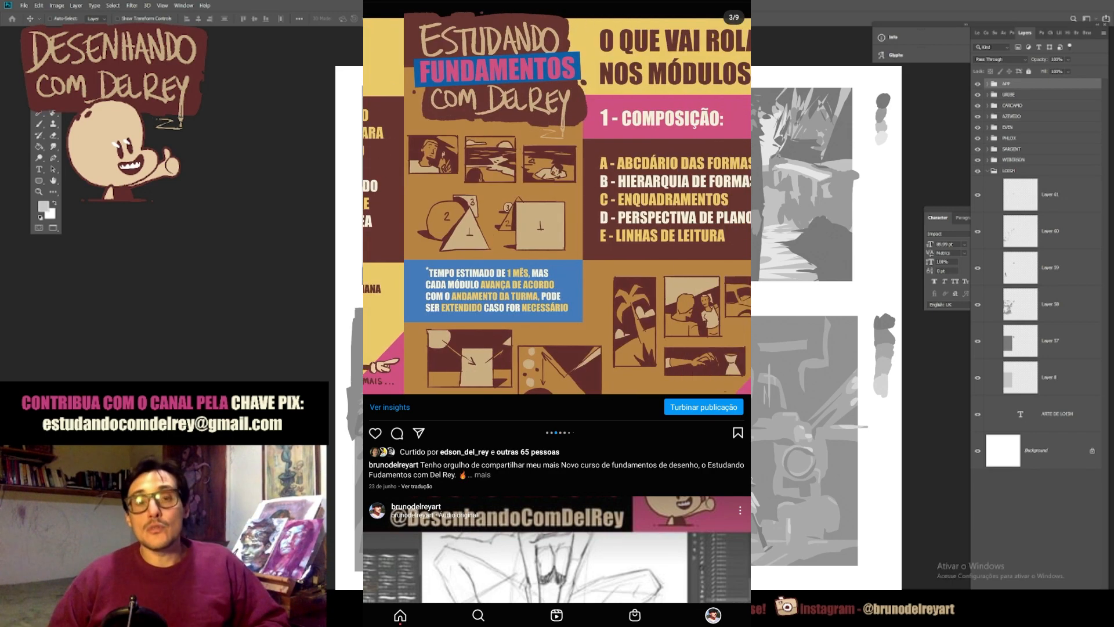
pyautogui.moveTo(740, 232); pyautogui.dragTo(491, 246)
pyautogui.moveTo(740, 248); pyautogui.dragTo(578, 231)
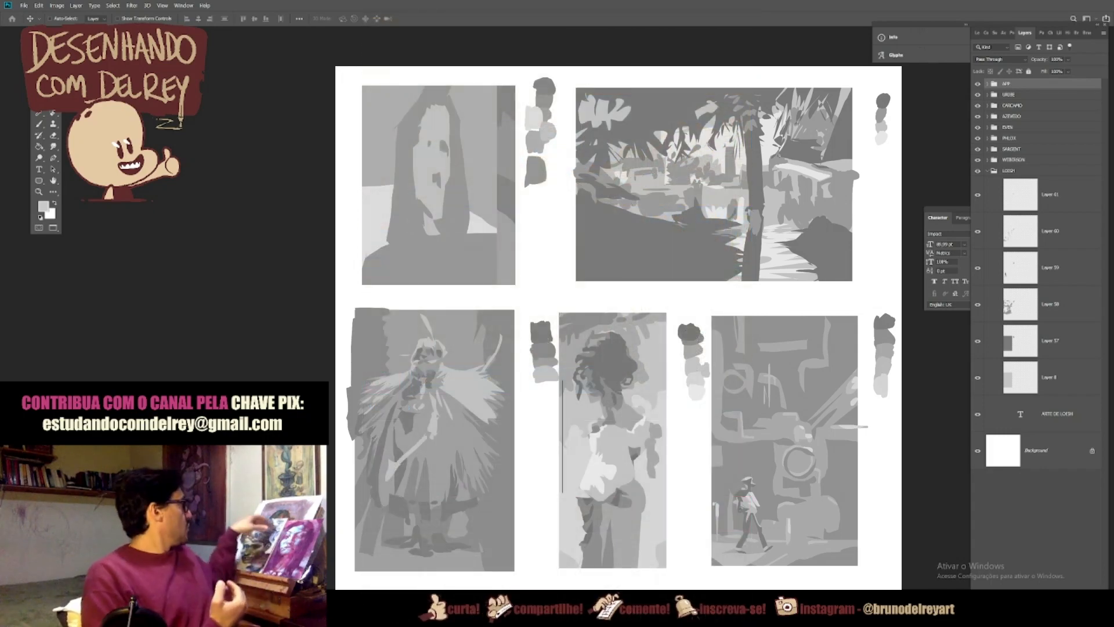